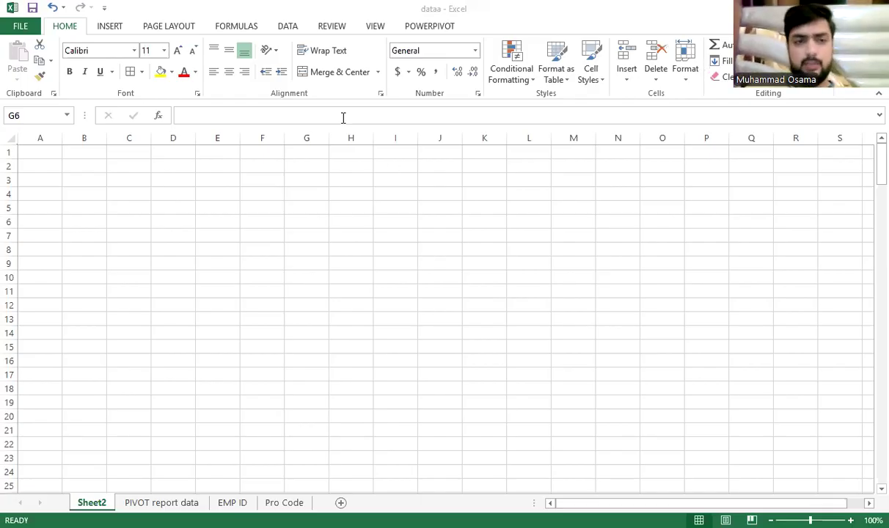
Type 'V-Lookup' into cell B2, then clear it again
click(80, 163)
text(V-Look)
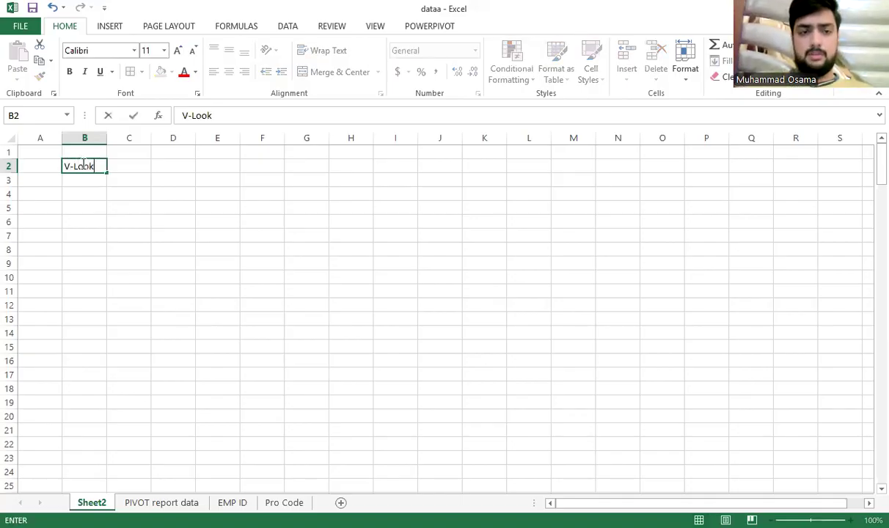
text(up)
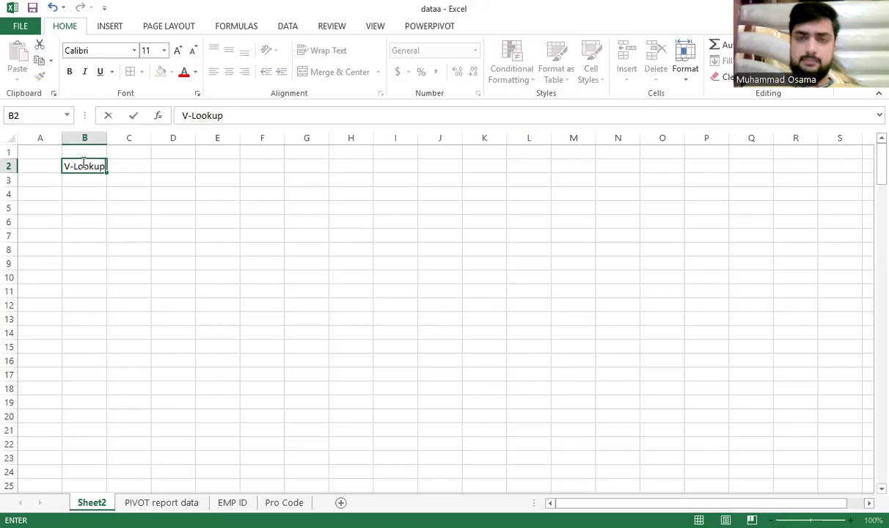
click(146, 235)
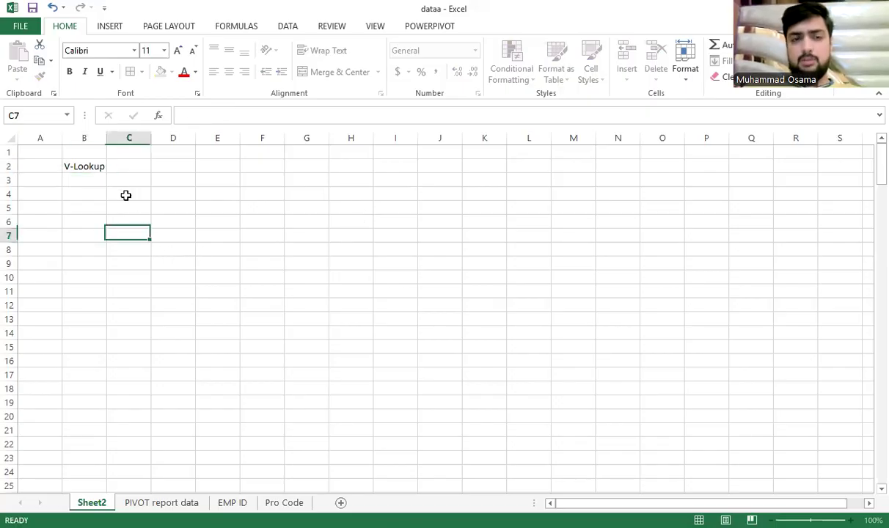
click(112, 169)
click(99, 166)
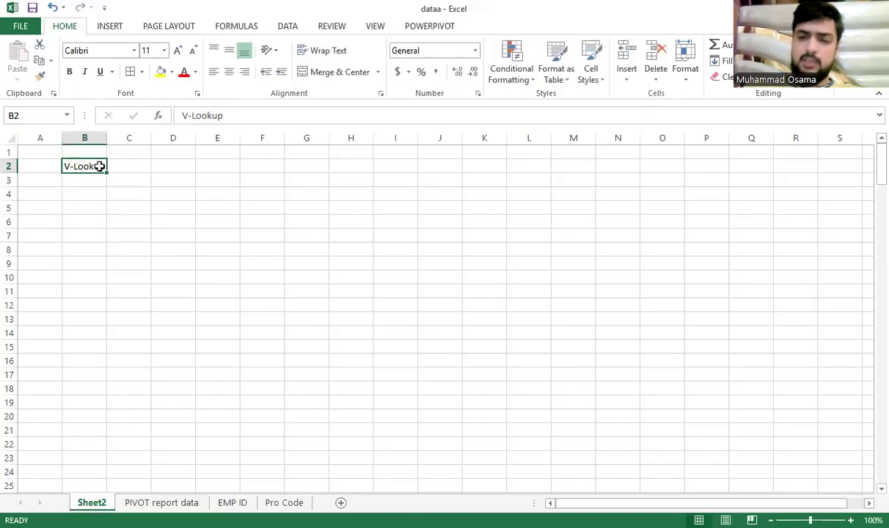
key(Delete)
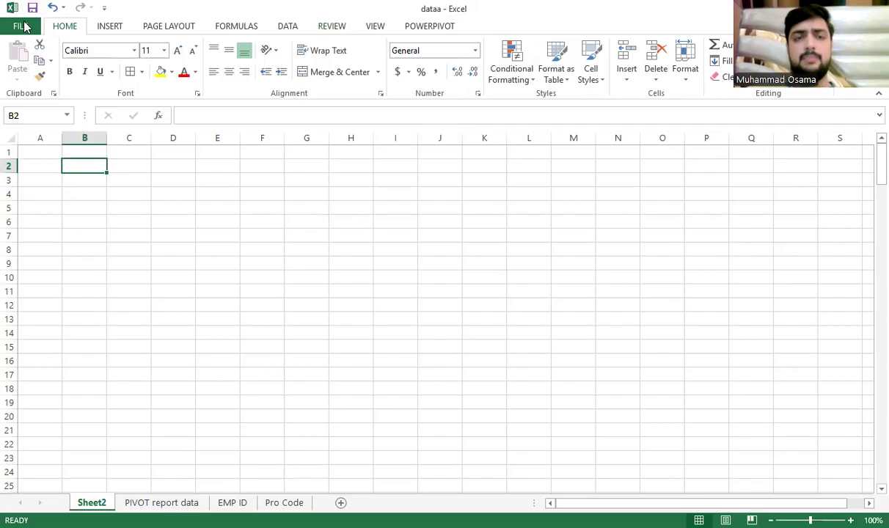
Look through the Formulas Text function list, then switch to the Data ribbon
click(238, 28)
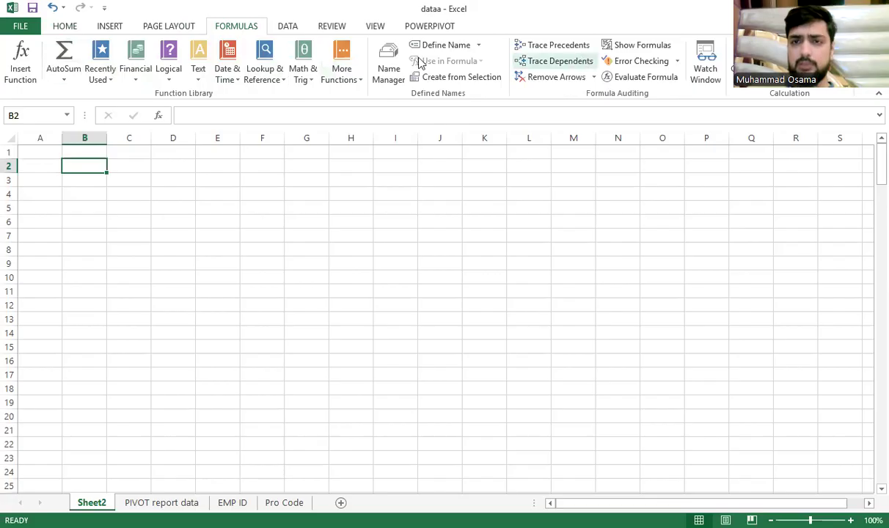
click(198, 72)
click(429, 216)
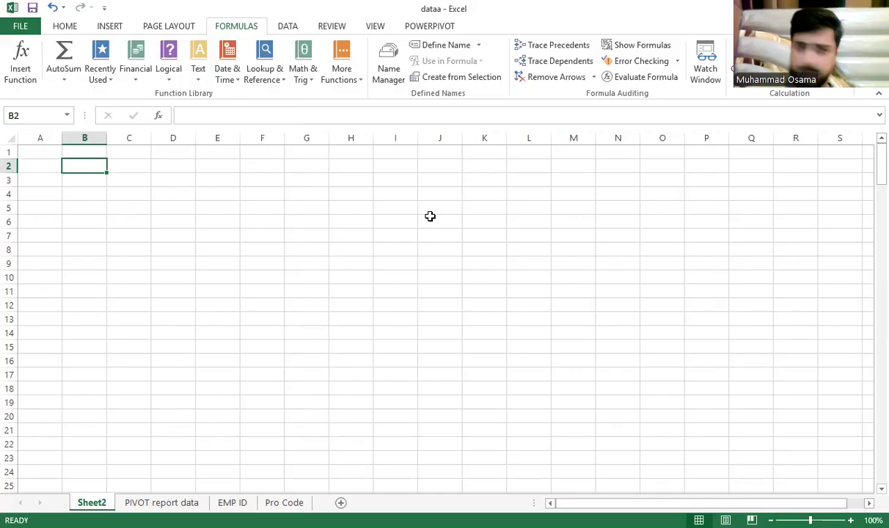
click(287, 28)
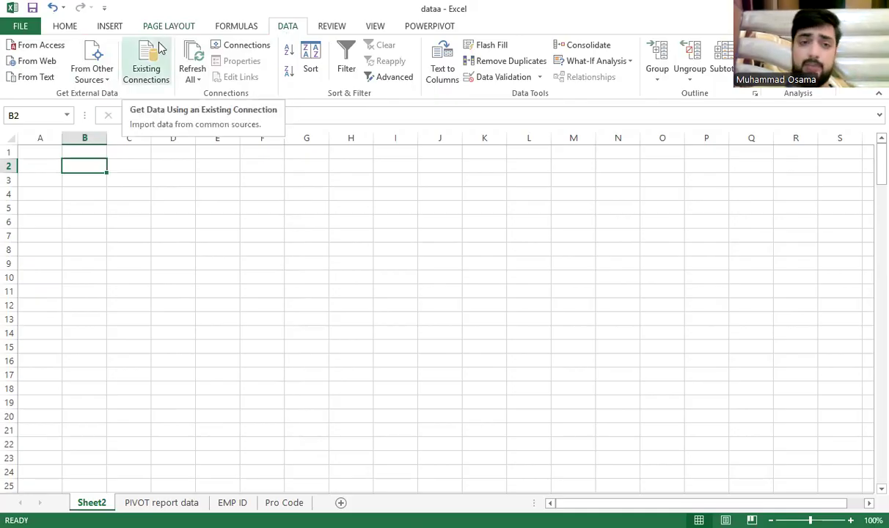
click(27, 63)
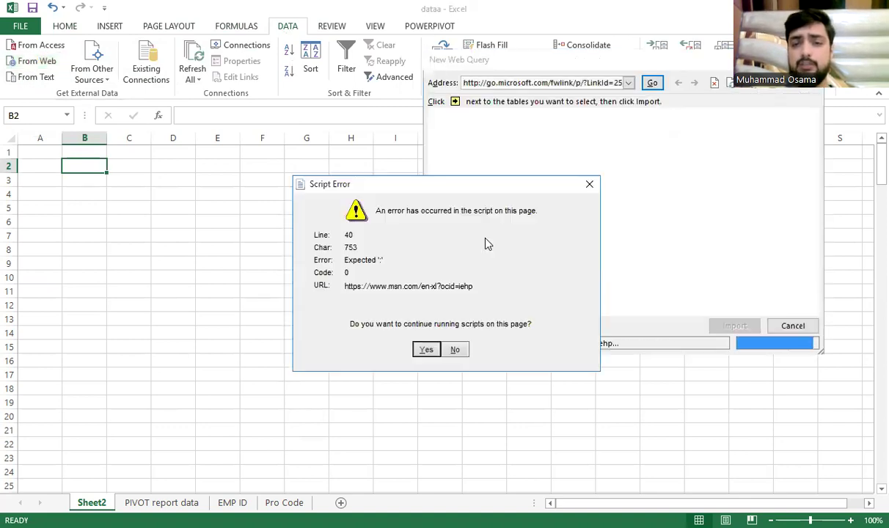
click(590, 188)
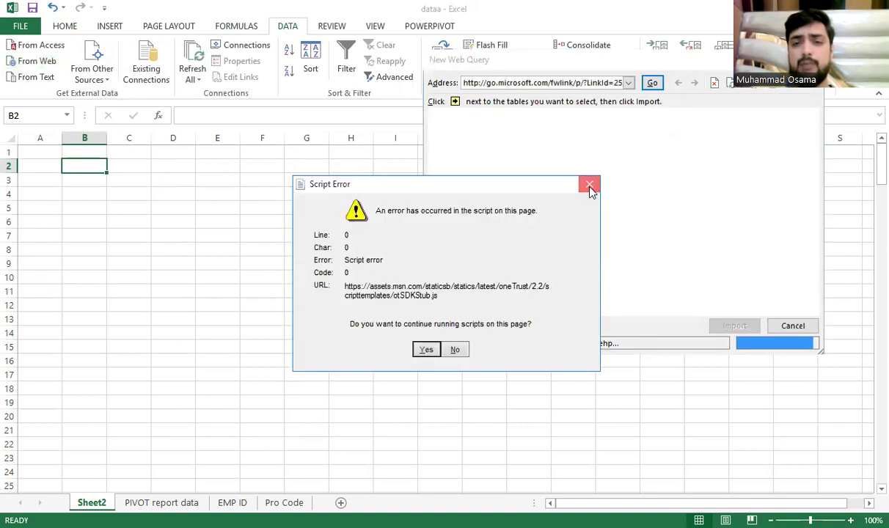
click(590, 189)
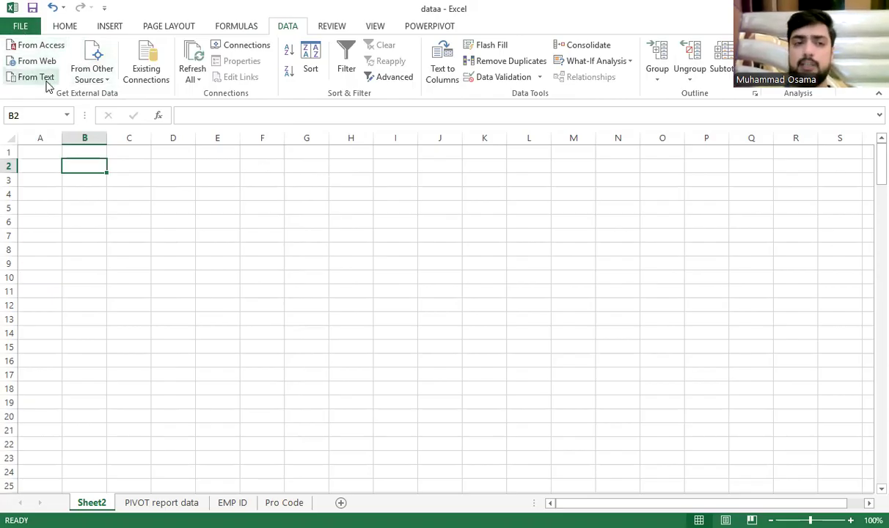
click(100, 79)
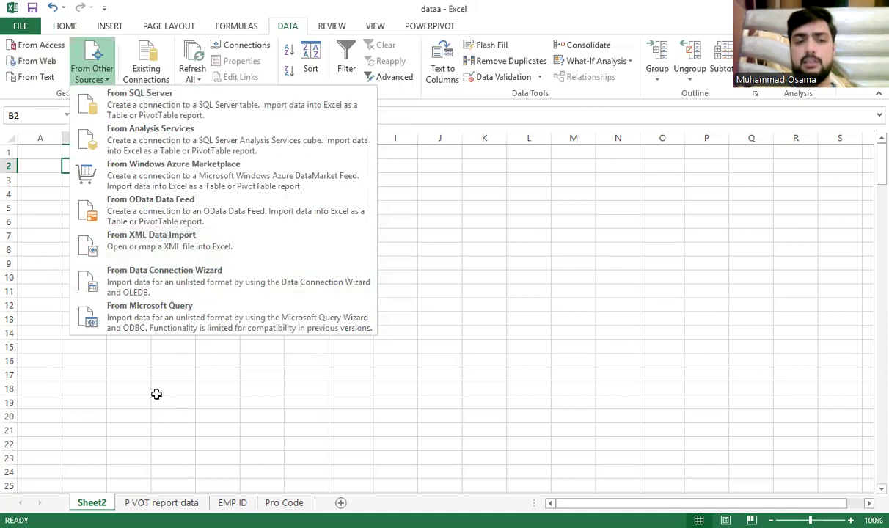
click(55, 95)
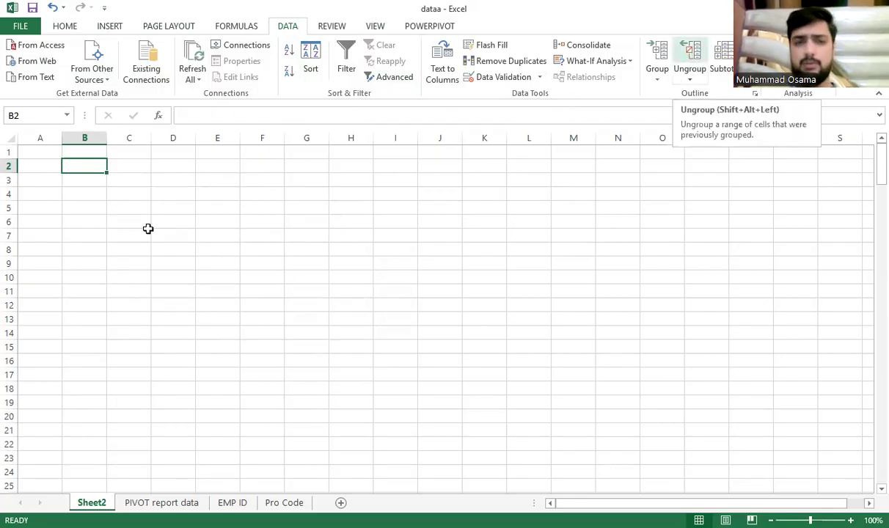
drag(128, 193, 238, 278)
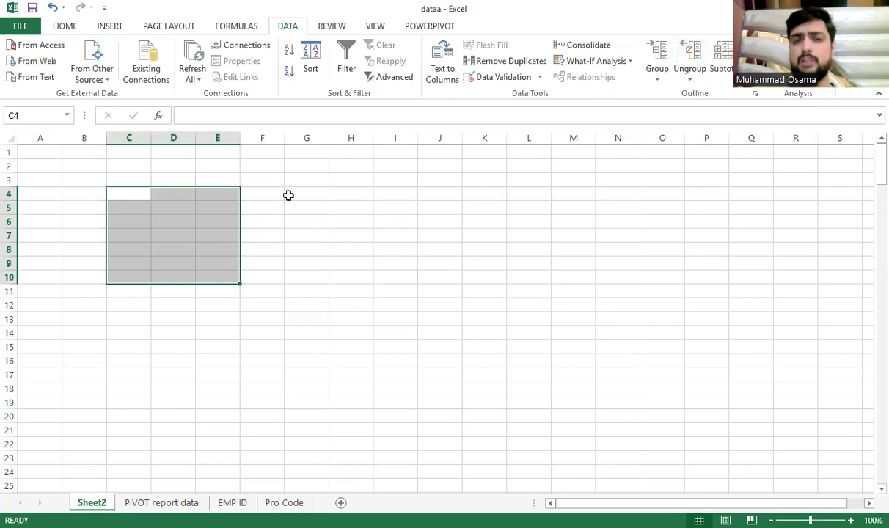
drag(288, 195, 407, 236)
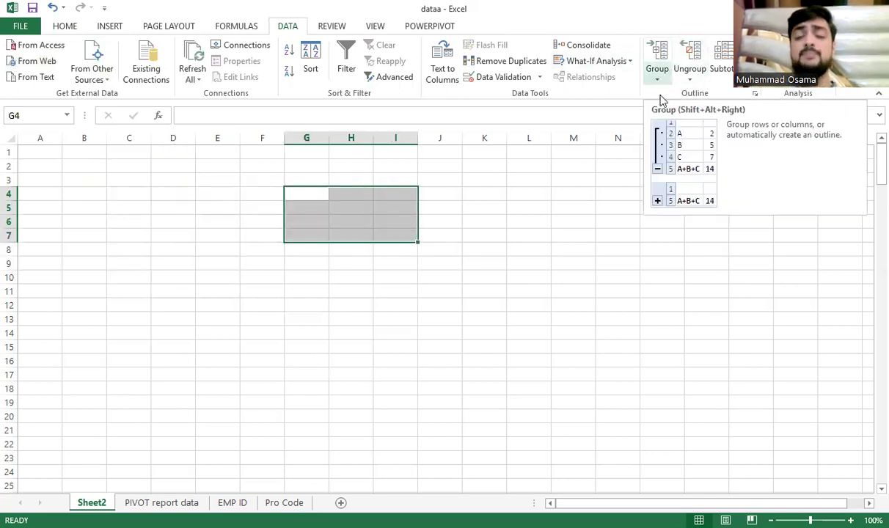
drag(86, 179, 129, 249)
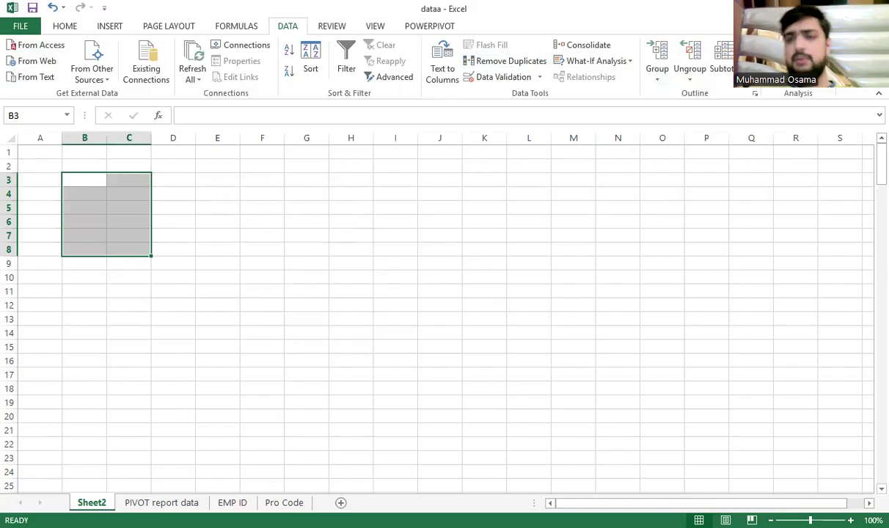
click(798, 45)
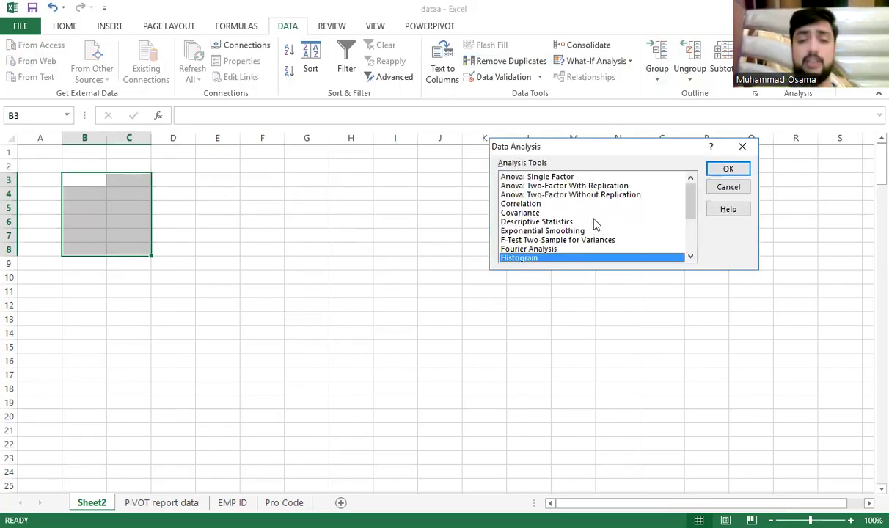
scroll(573, 223, down, 2)
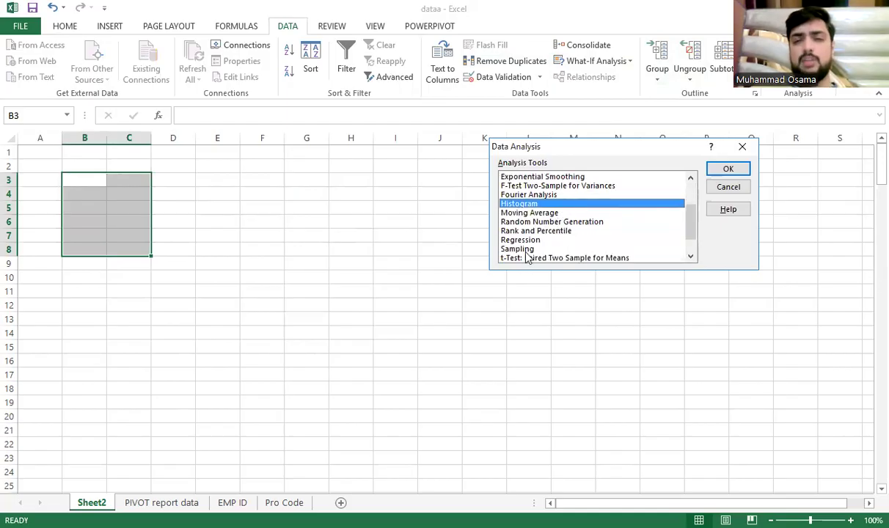
scroll(514, 253, down, 1)
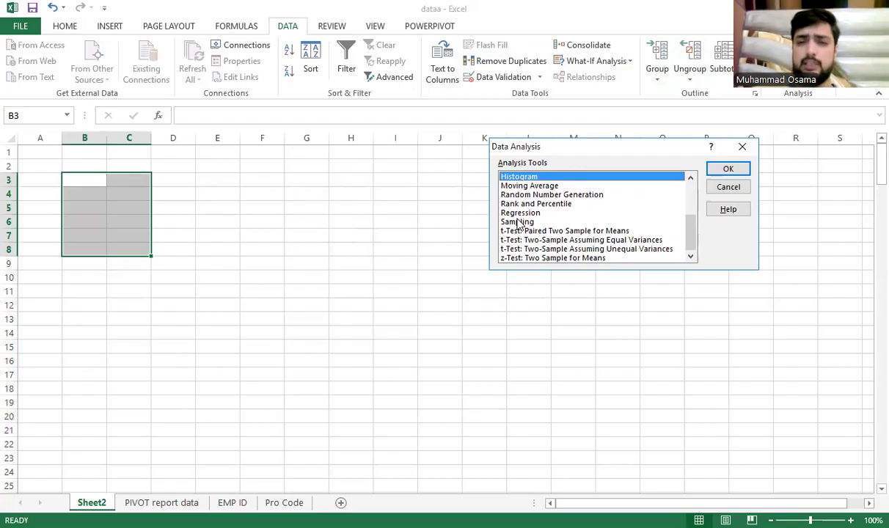
scroll(539, 220, up, 3)
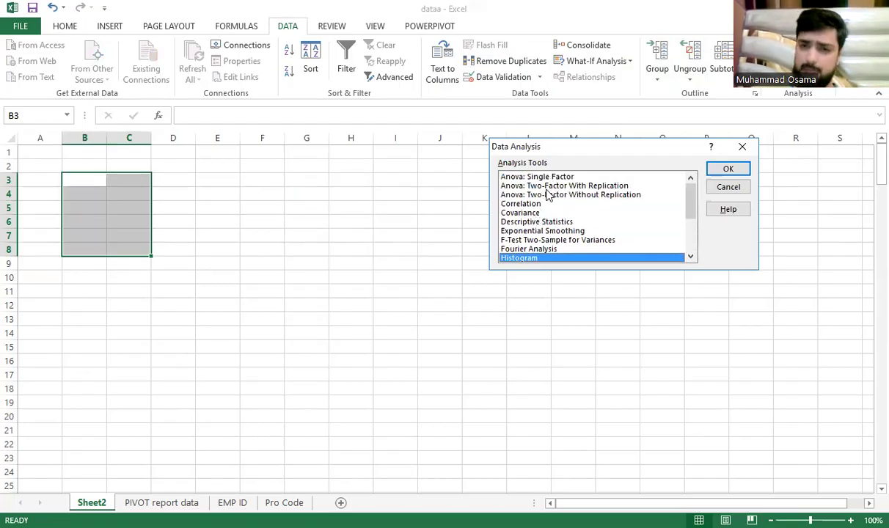
scroll(546, 198, down, 2)
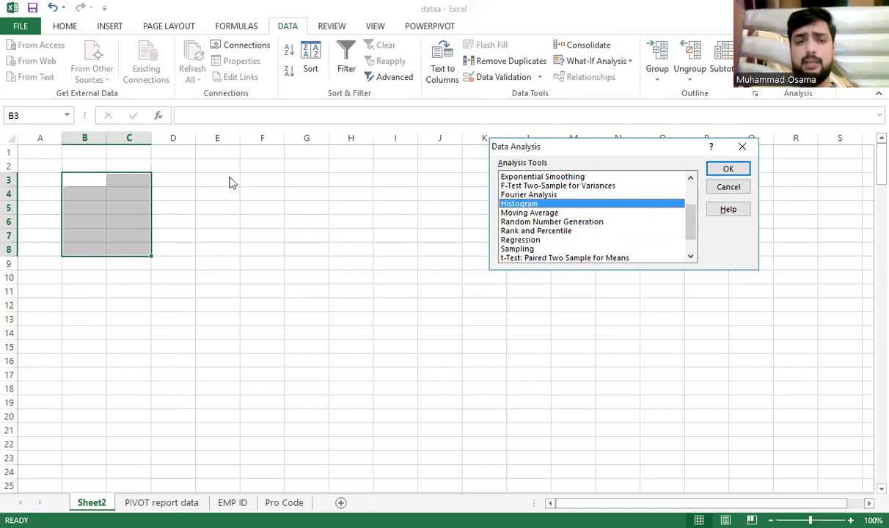
click(742, 147)
drag(163, 195, 167, 220)
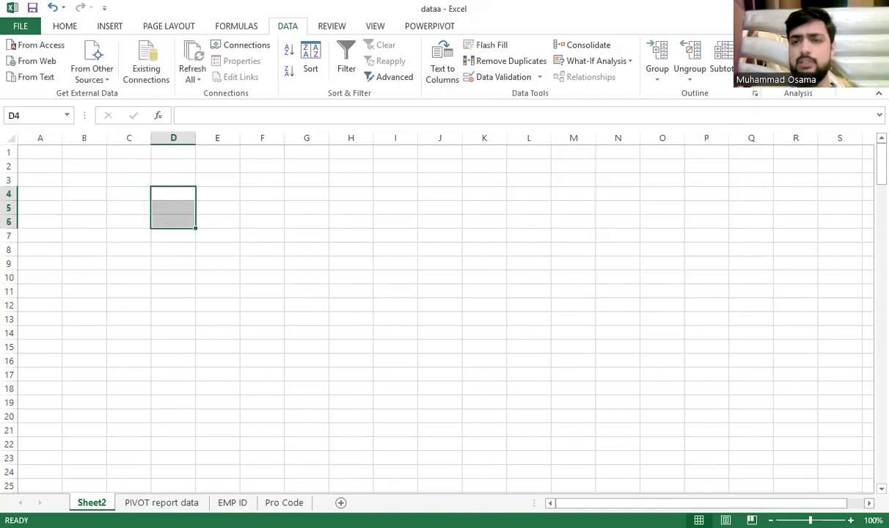
click(797, 46)
scroll(535, 238, down, 3)
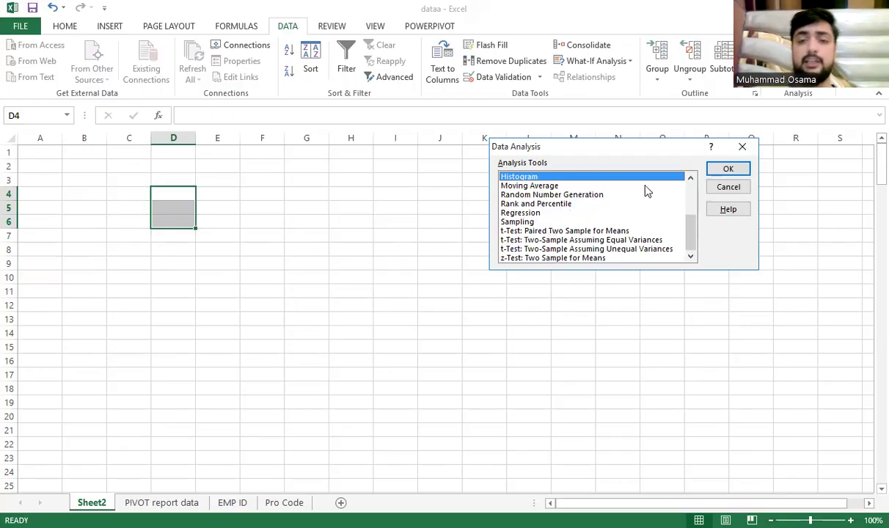
click(743, 147)
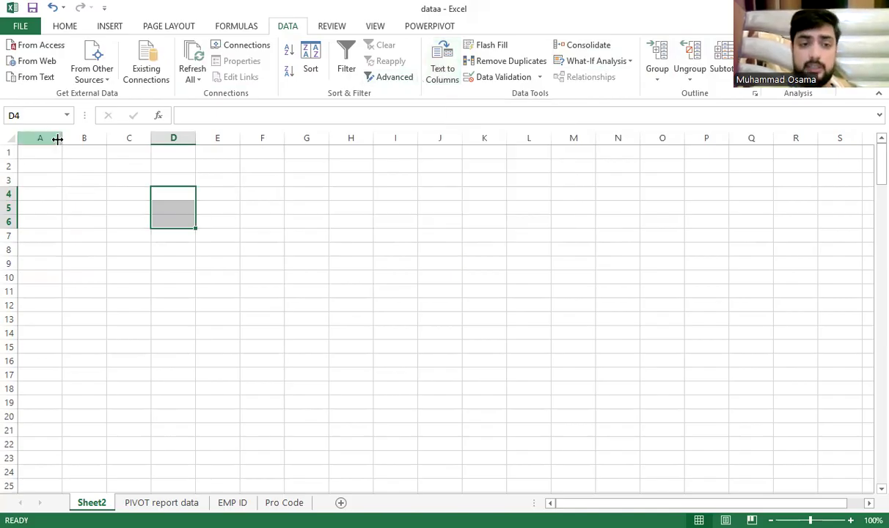
Enter the first contact's name, phone number and e-mail, comma-separated, in cell A4
scroll(99, 201, up, 7)
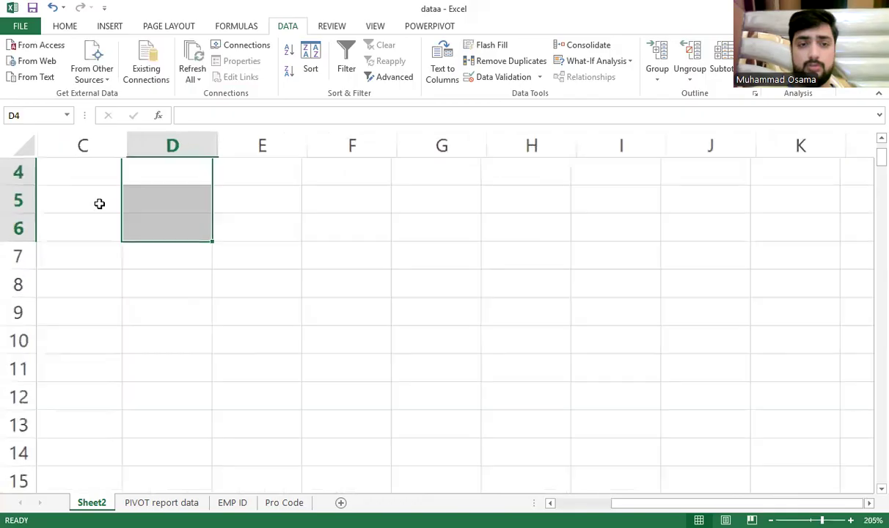
scroll(196, 158, left, 2)
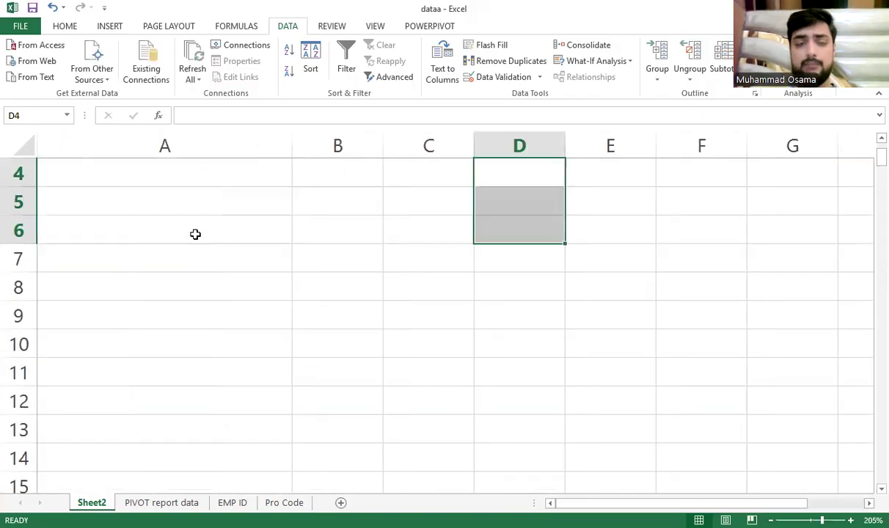
click(198, 180)
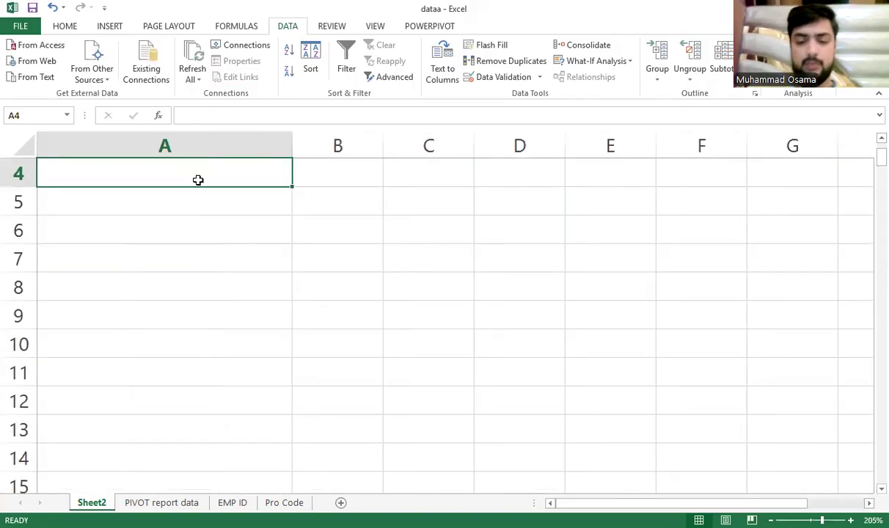
text(Osama)
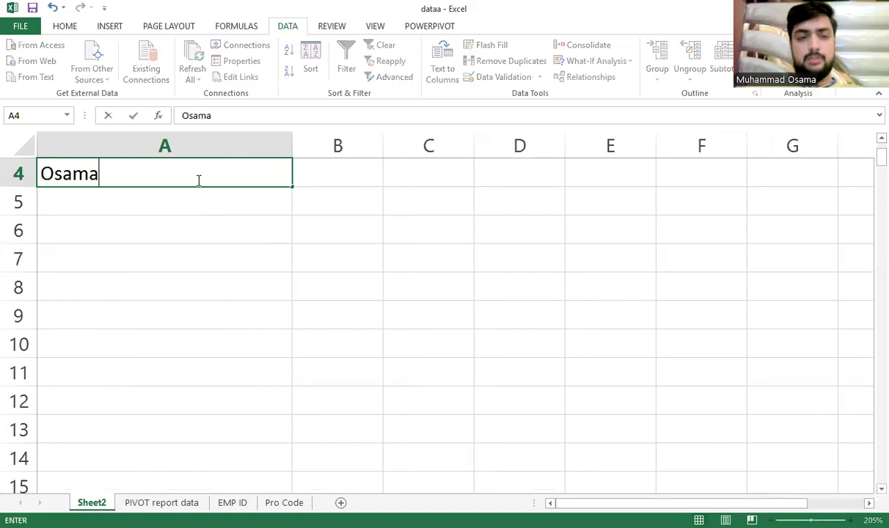
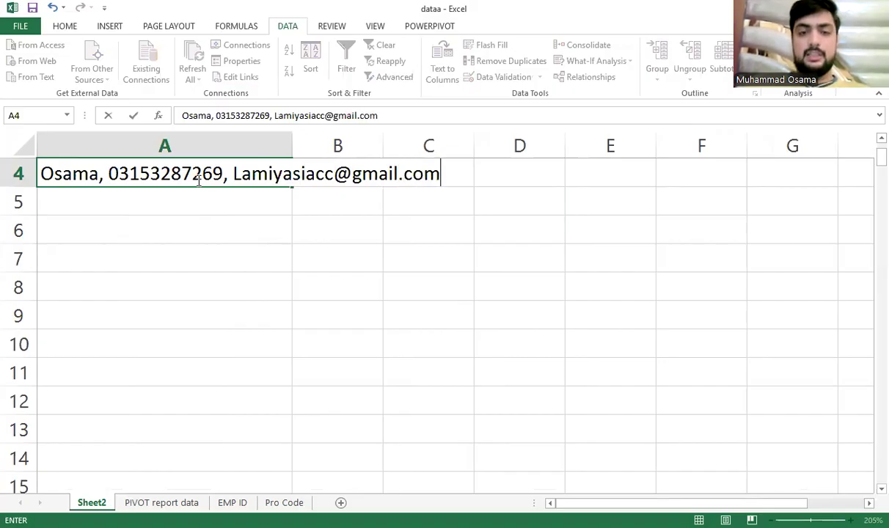
key(Return)
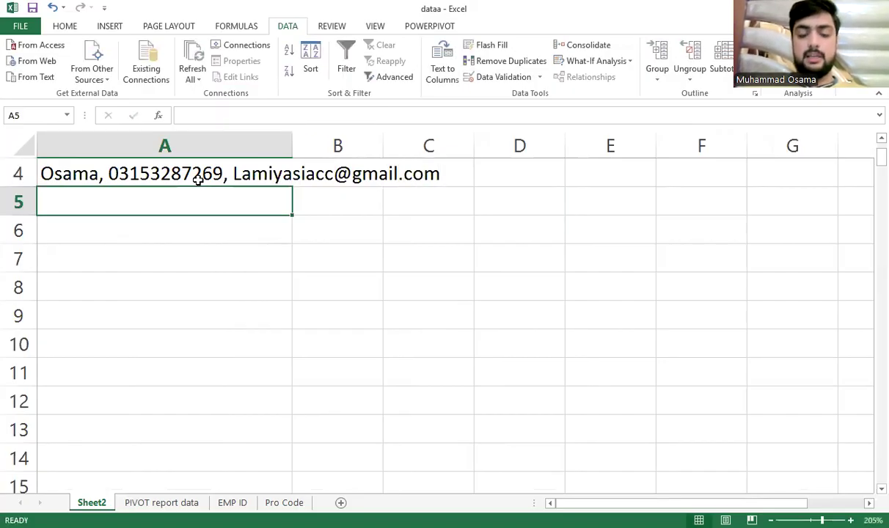
Enter the second contact's name, phone number and e-mail, comma-separated, in cell A5
text(Ali)
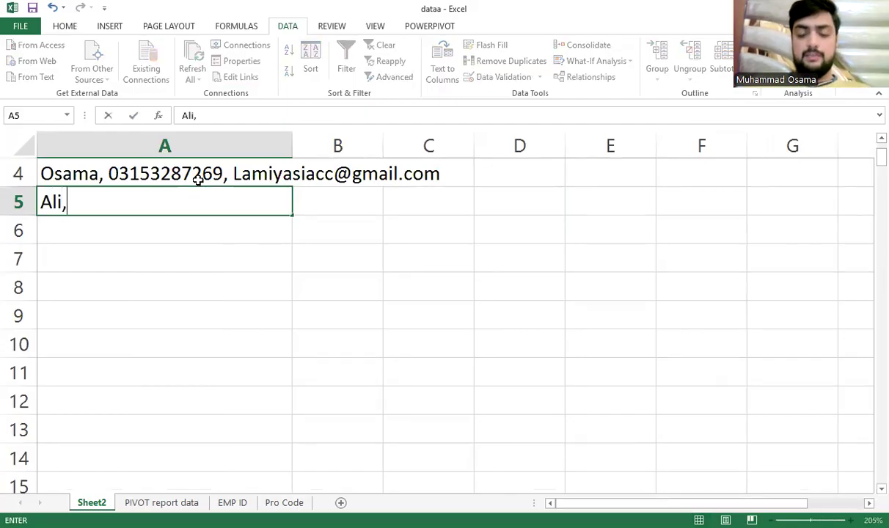
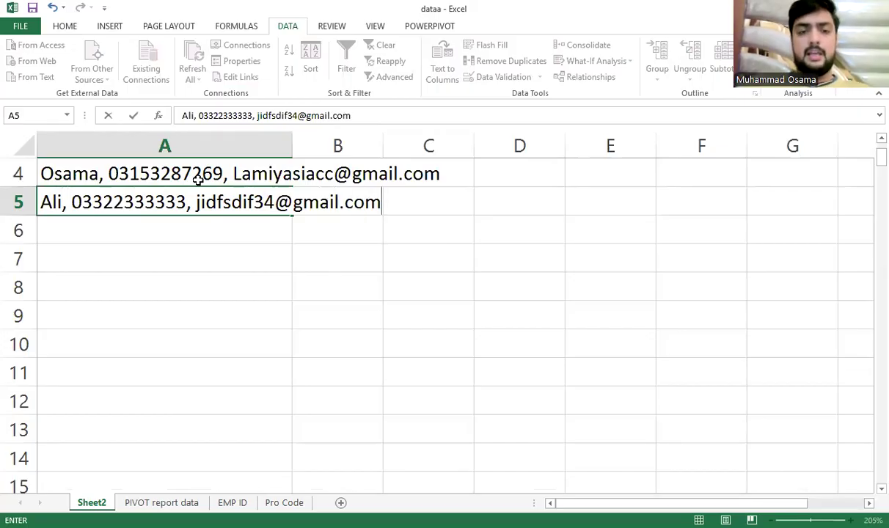
key(Return)
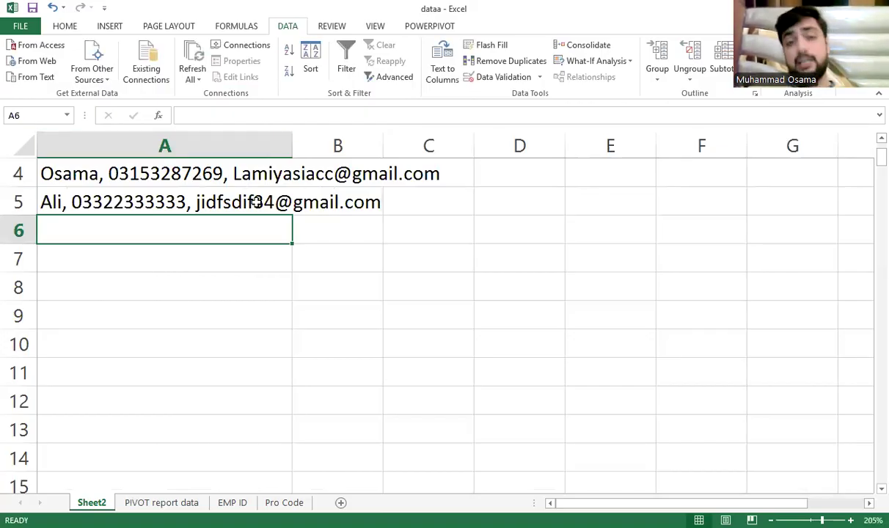
click(517, 229)
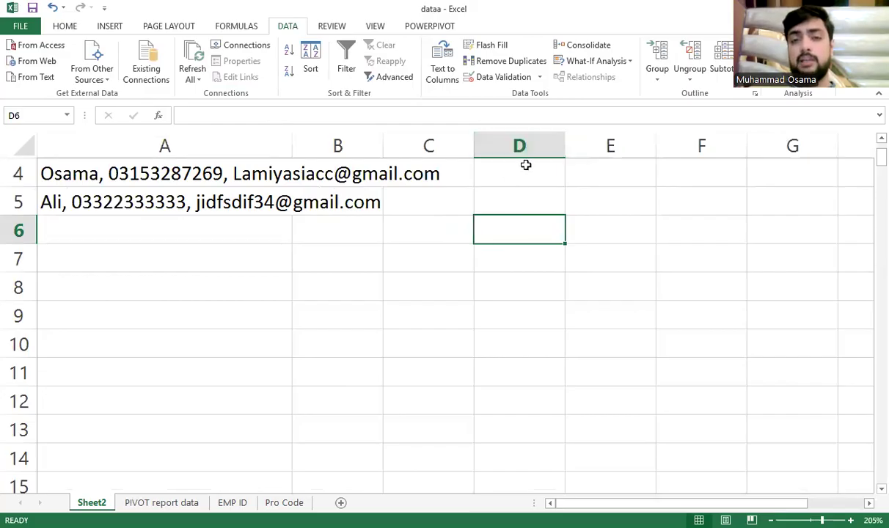
Type the headers Name, Contact and Email across cells D4, E4 and F4
click(526, 165)
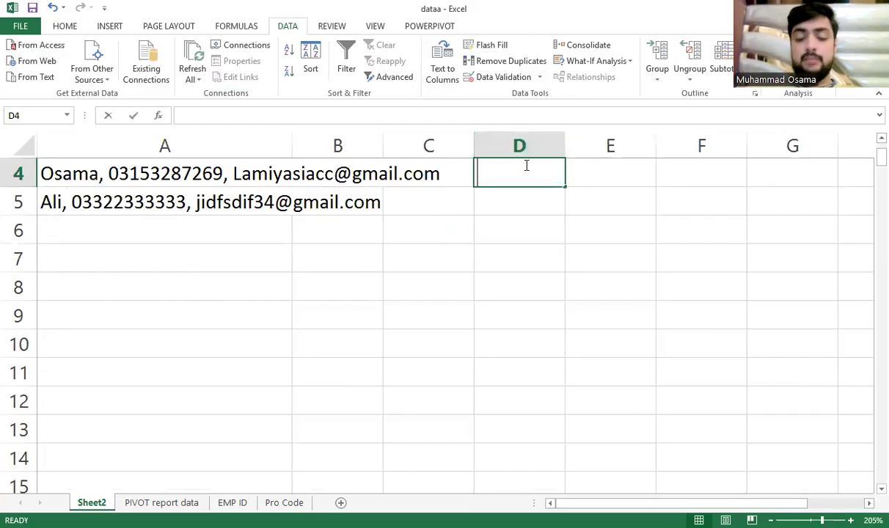
text(Name)
key(Tab)
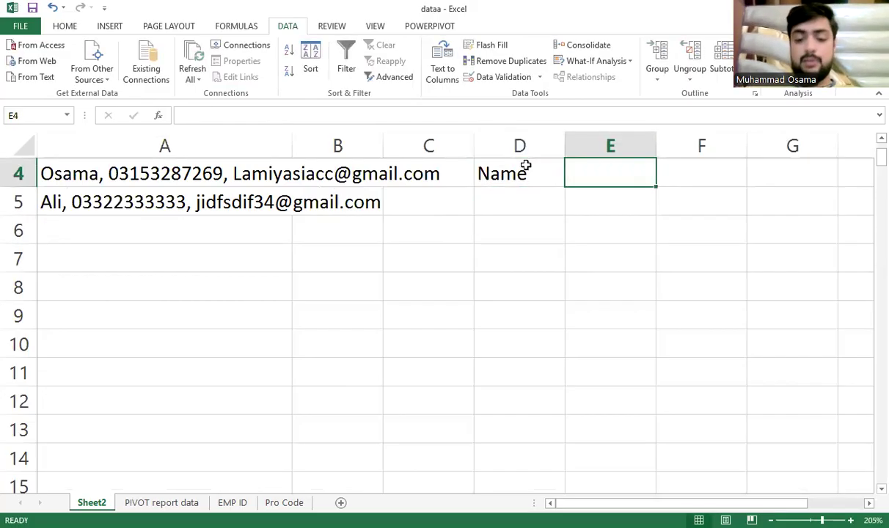
text(Contact)
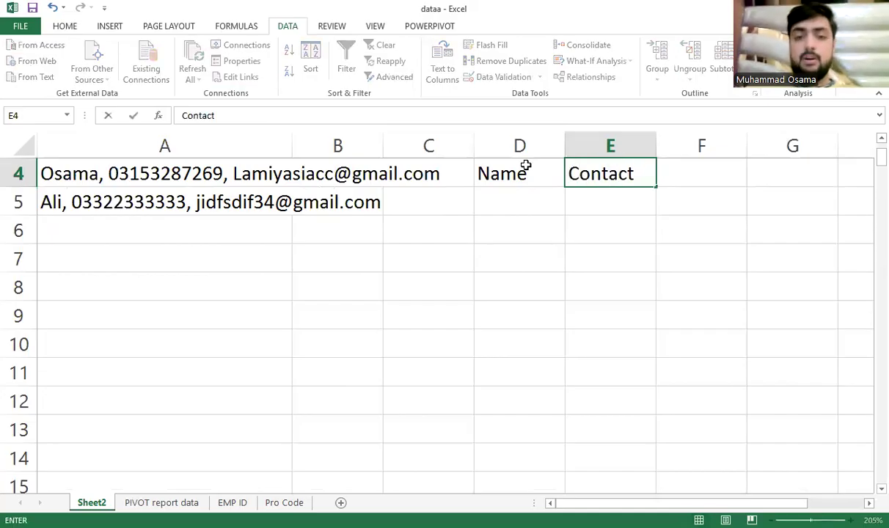
key(Tab)
text(Email)
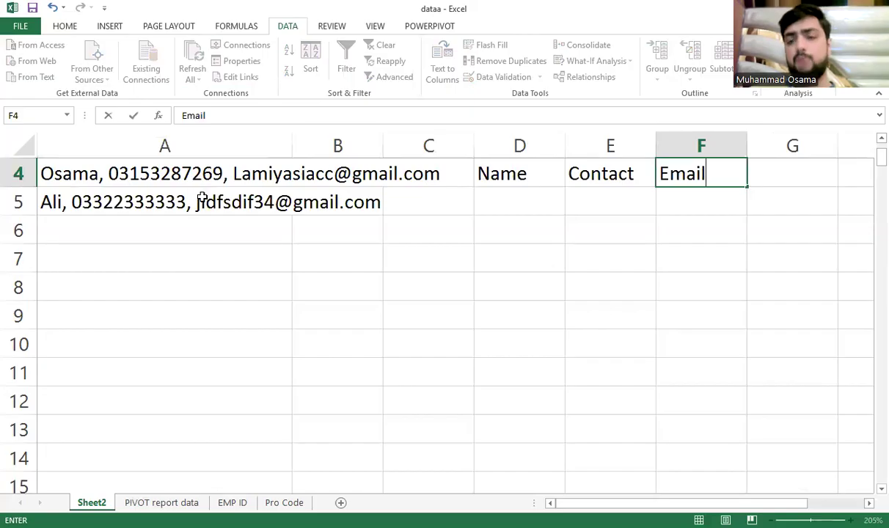
click(263, 167)
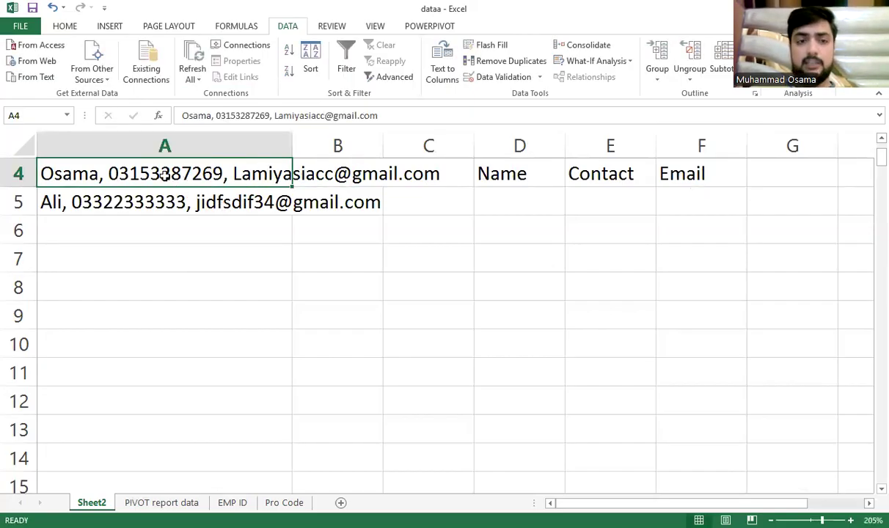
Copy the two contact records from A4:A5 to D5 and clear the originals
drag(156, 168, 161, 199)
key(ctrl+c)
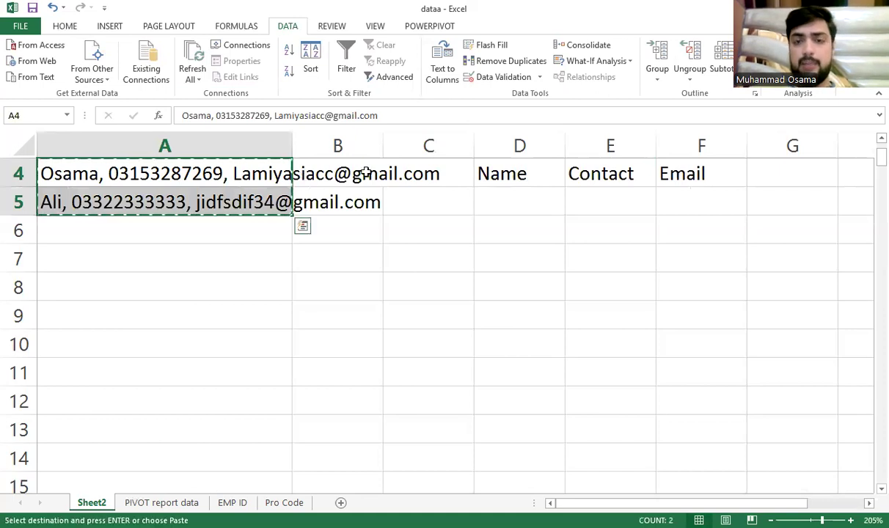
click(484, 201)
key(ctrl+v)
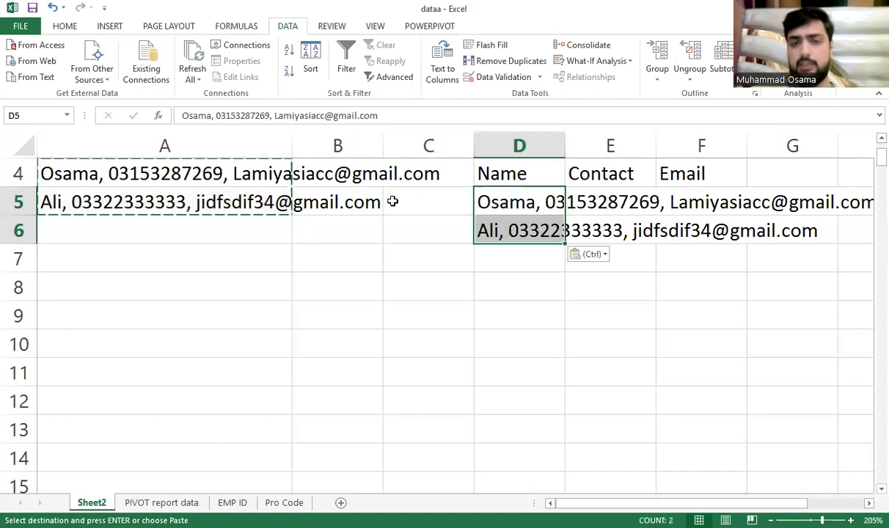
drag(117, 177, 117, 201)
key(Delete)
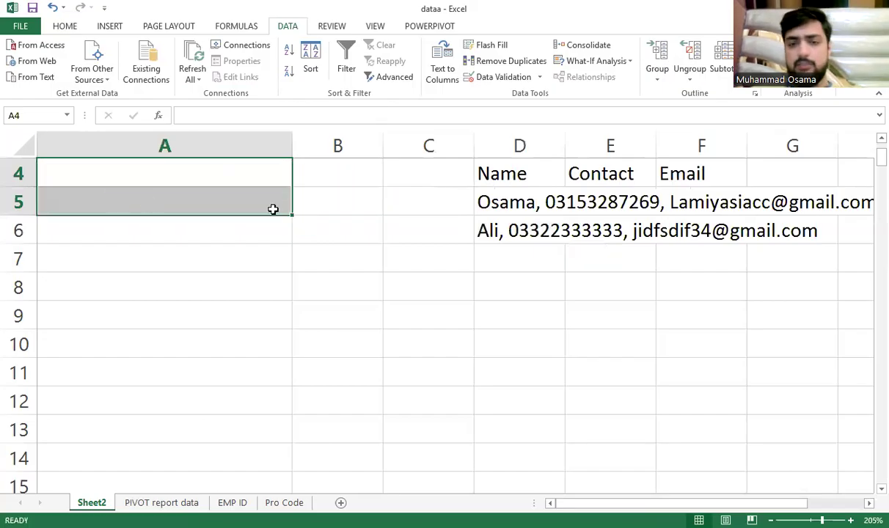
Delete the empty cells in columns A to C so the table shifts left into column A
click(425, 171)
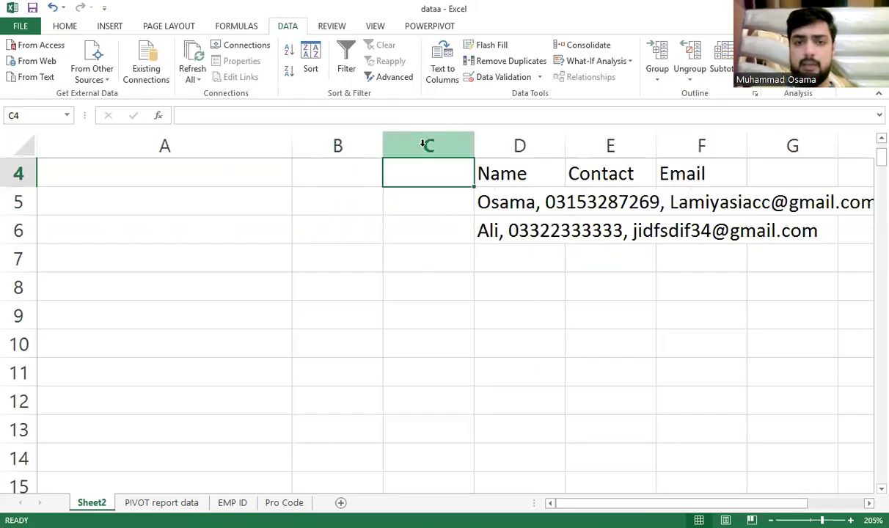
key(ctrl+shift+Down)
key(ctrl+shift+Left)
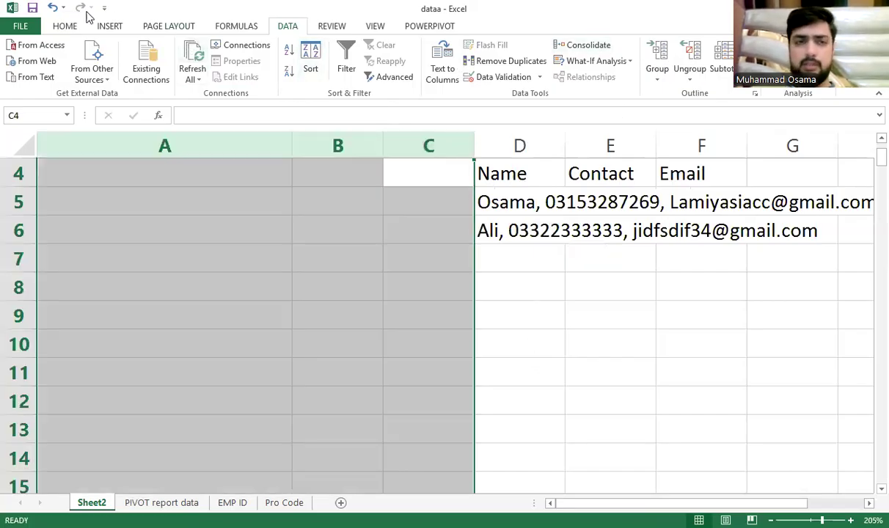
click(64, 25)
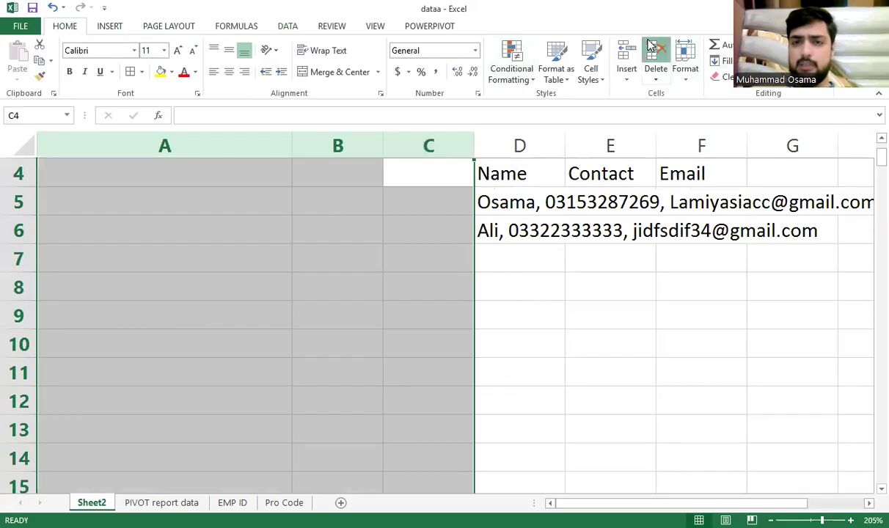
click(655, 68)
click(85, 179)
click(174, 192)
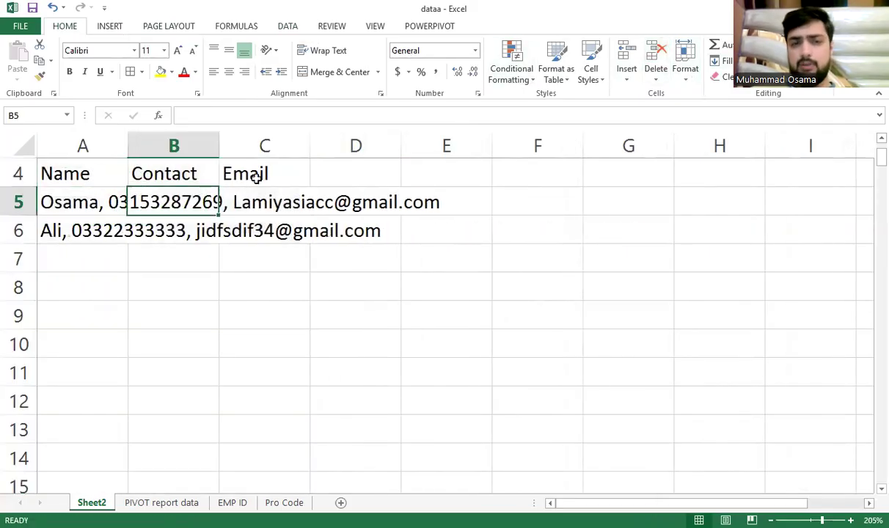
click(258, 178)
Enter and clear a test name in F5, then select the two records in A5:A6
click(571, 192)
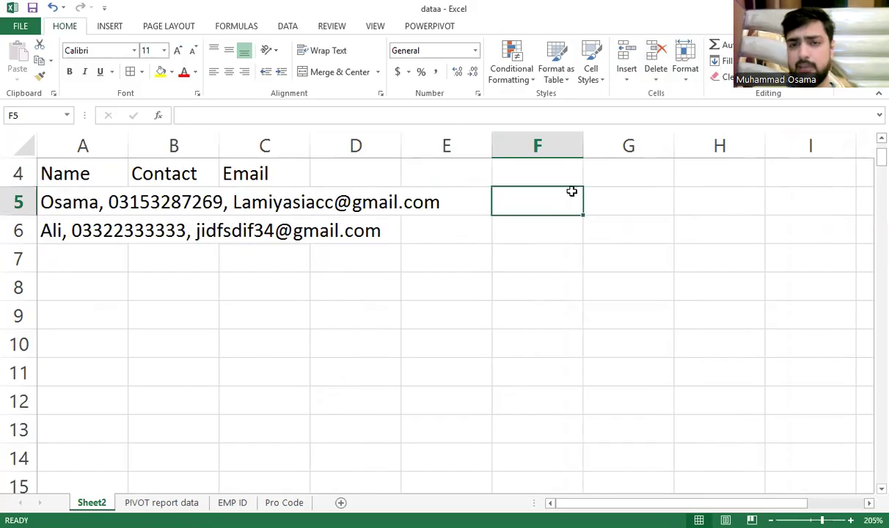
text(Osama)
key(Tab)
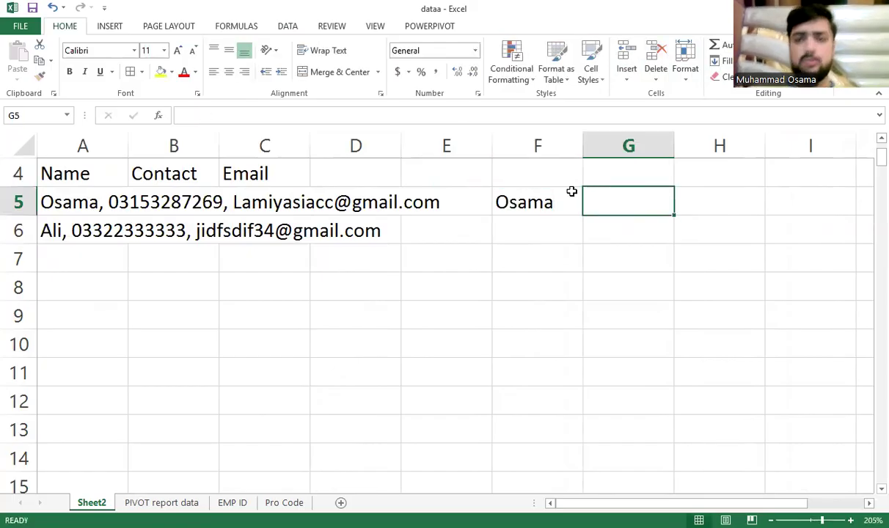
key(Right)
key(Left)
key(Left)
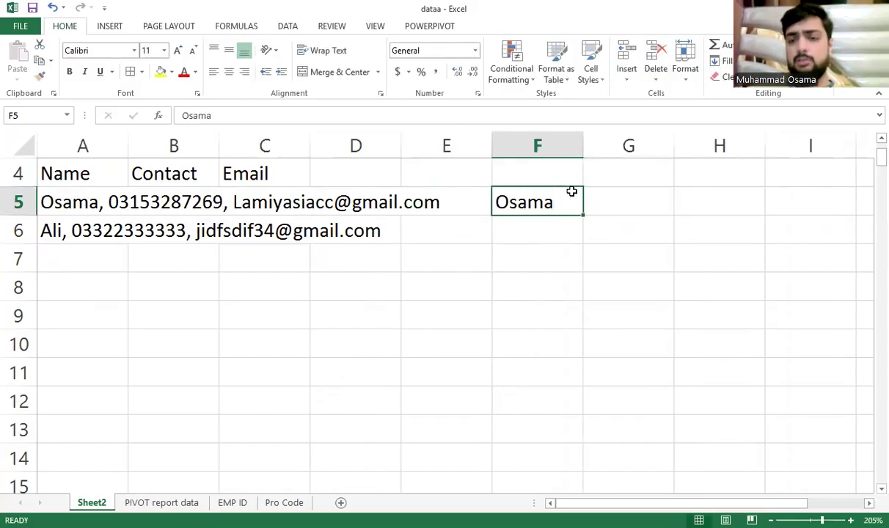
key(Delete)
click(74, 197)
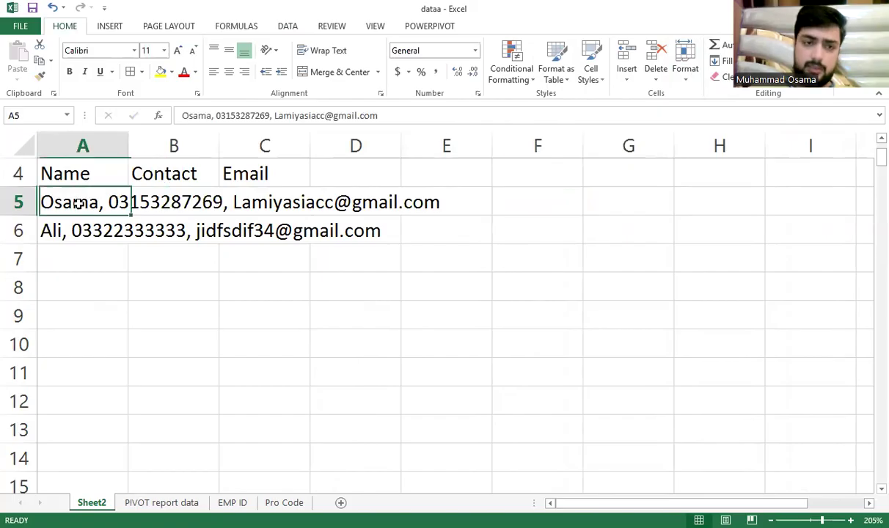
key(shift+Down)
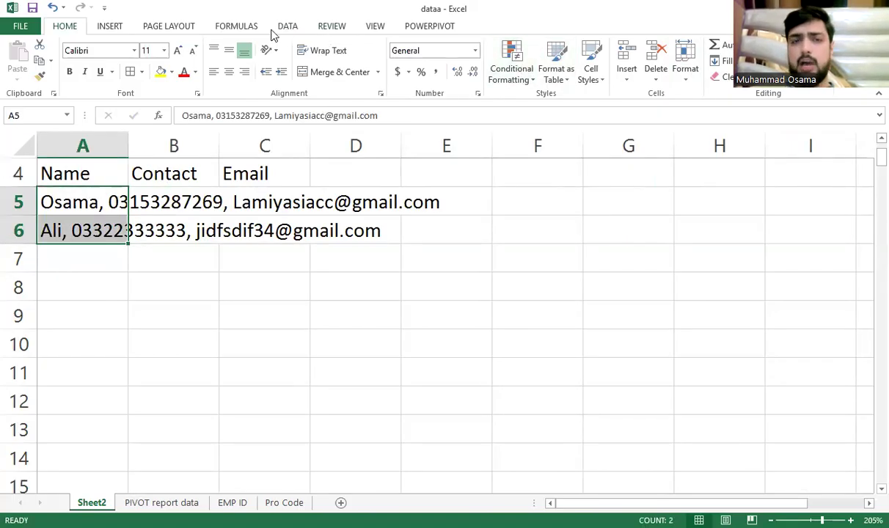
click(285, 26)
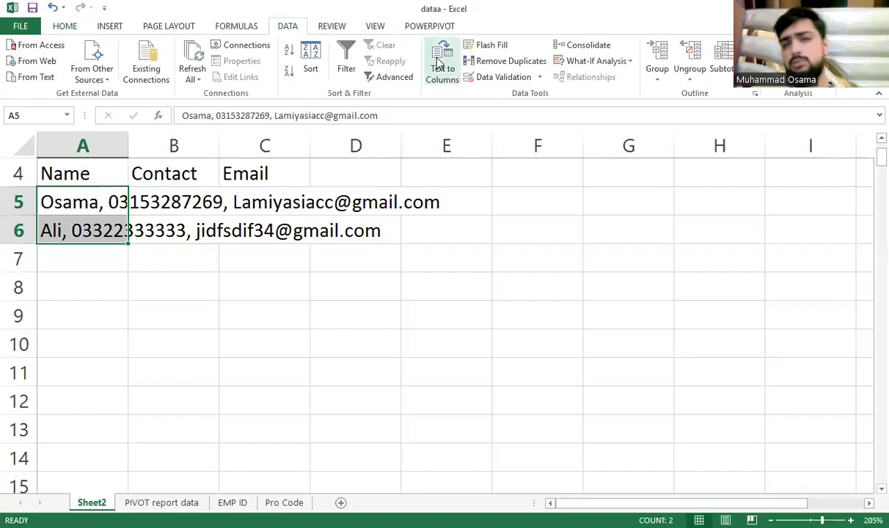
Run Text to Columns on A5:A6 using Comma instead of Tab as the delimiter
click(438, 69)
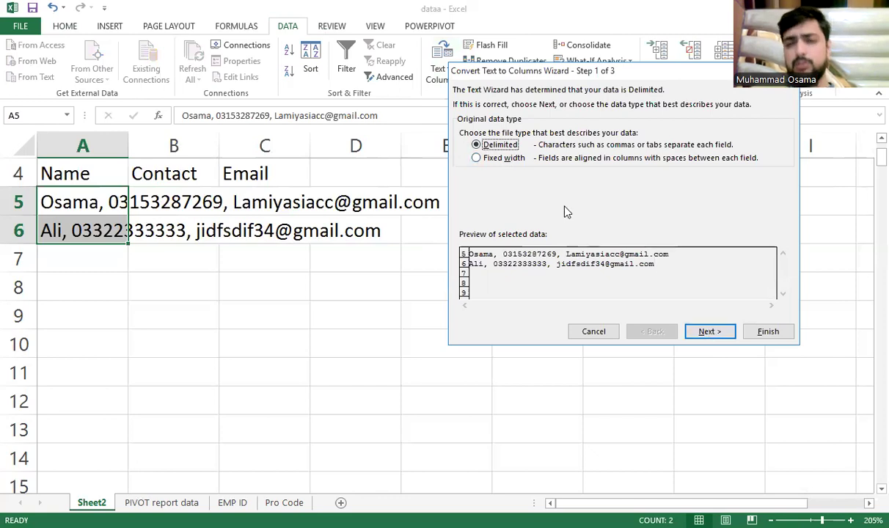
click(708, 331)
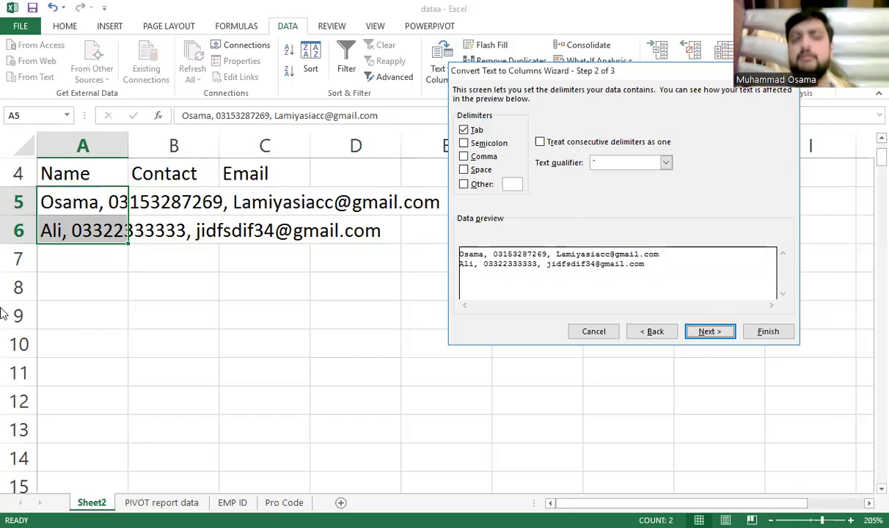
click(464, 129)
click(475, 157)
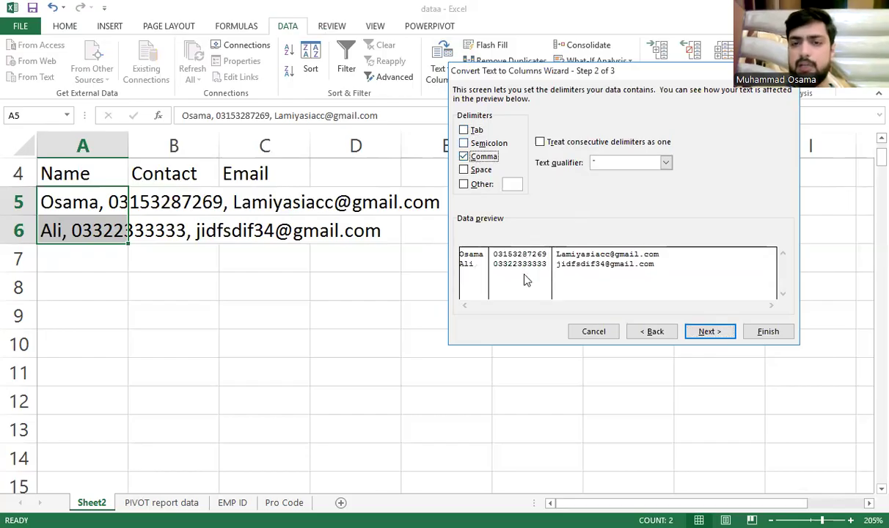
click(705, 329)
click(768, 331)
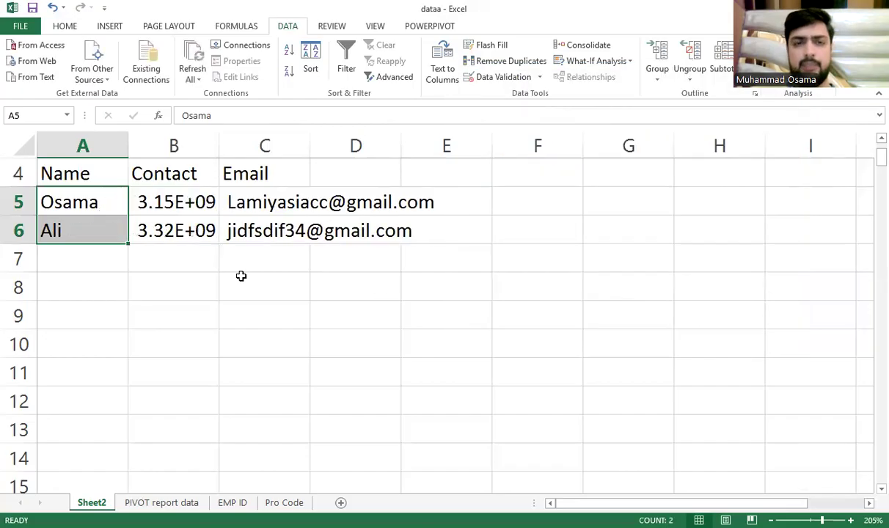
Auto-fit the columns of the split rows A5:D6 and inspect the resulting cells
click(202, 281)
drag(104, 207, 333, 222)
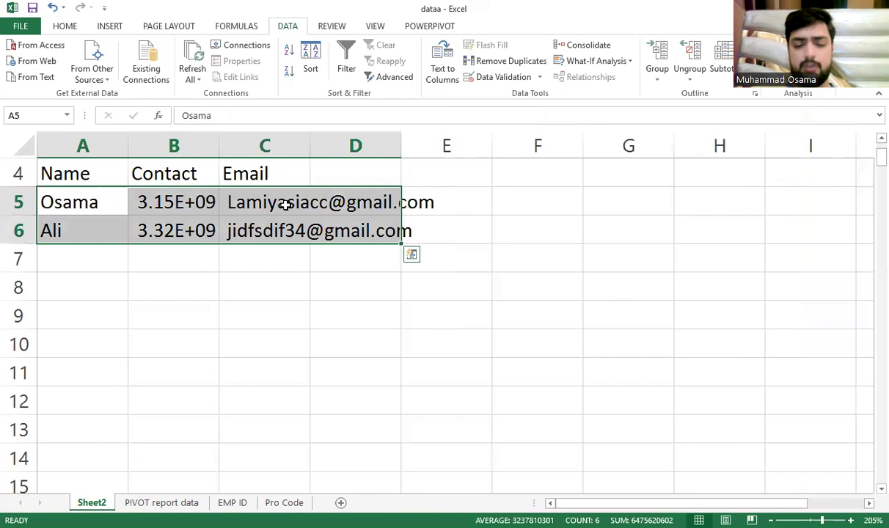
key(alt+h)
key(o)
key(i)
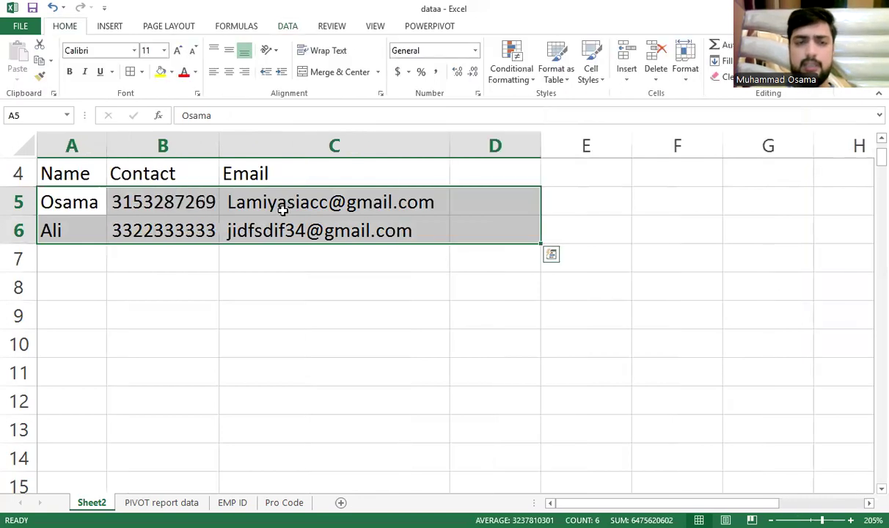
click(227, 278)
click(147, 194)
click(71, 205)
click(292, 201)
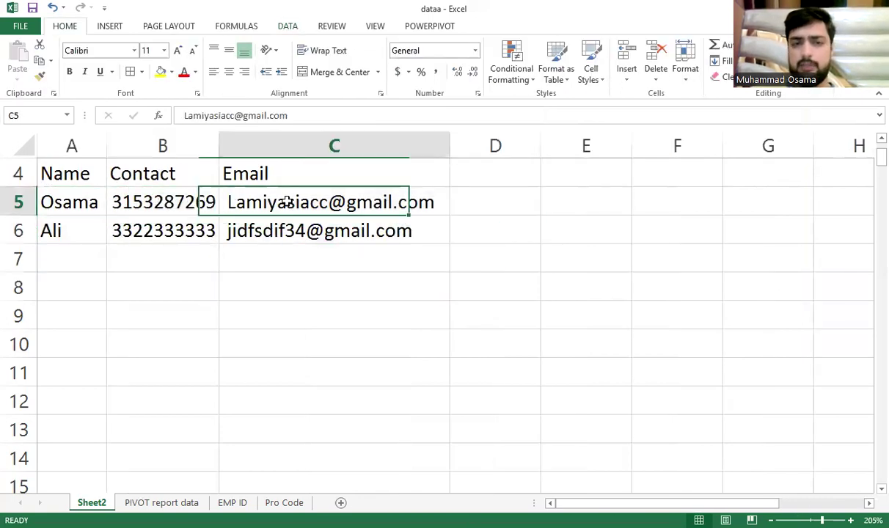
click(279, 259)
click(181, 228)
click(82, 192)
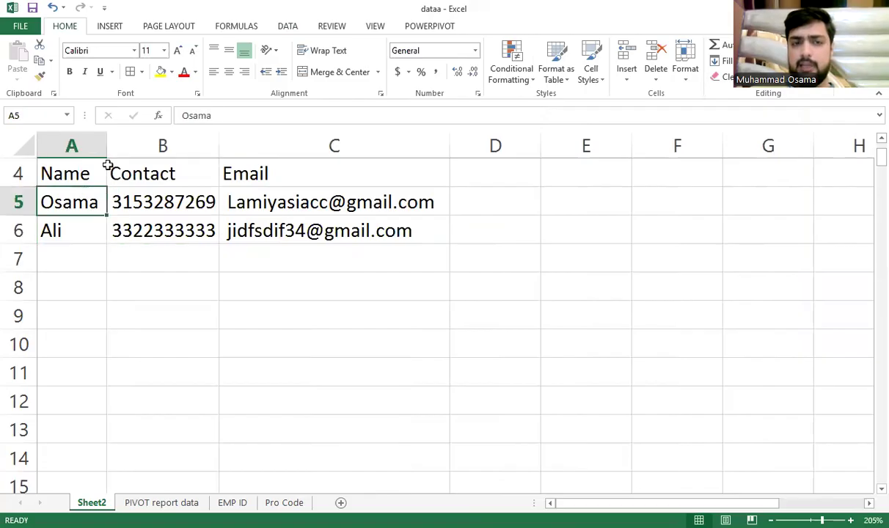
click(160, 193)
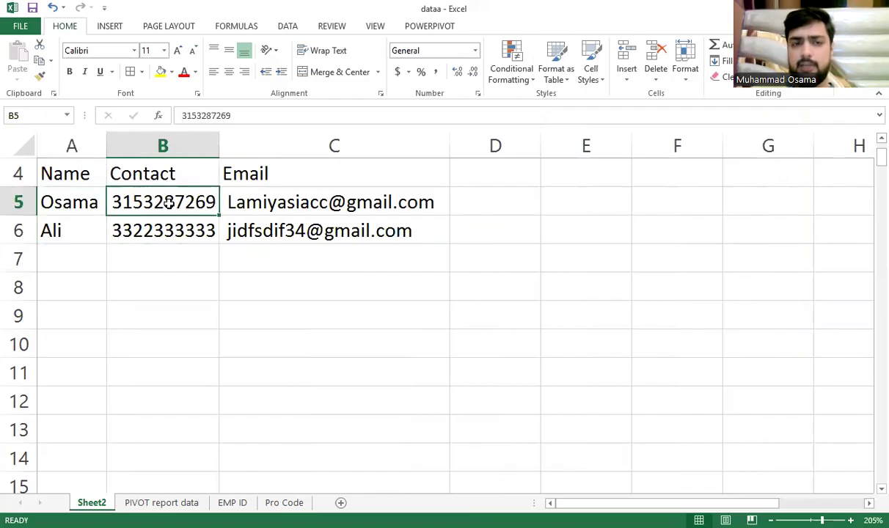
click(238, 198)
Undo the auto-fit and the split, then redo the split into columns
key(ctrl+z)
click(83, 205)
key(ctrl+z)
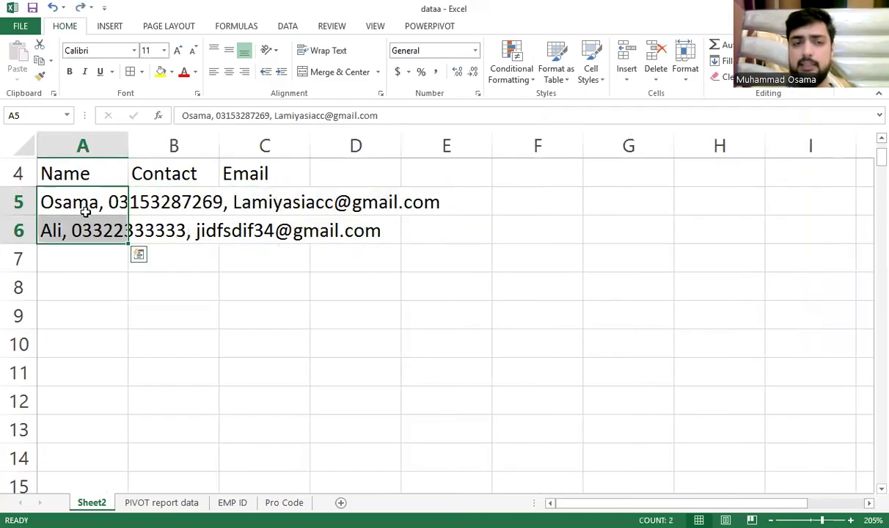
drag(83, 206, 164, 205)
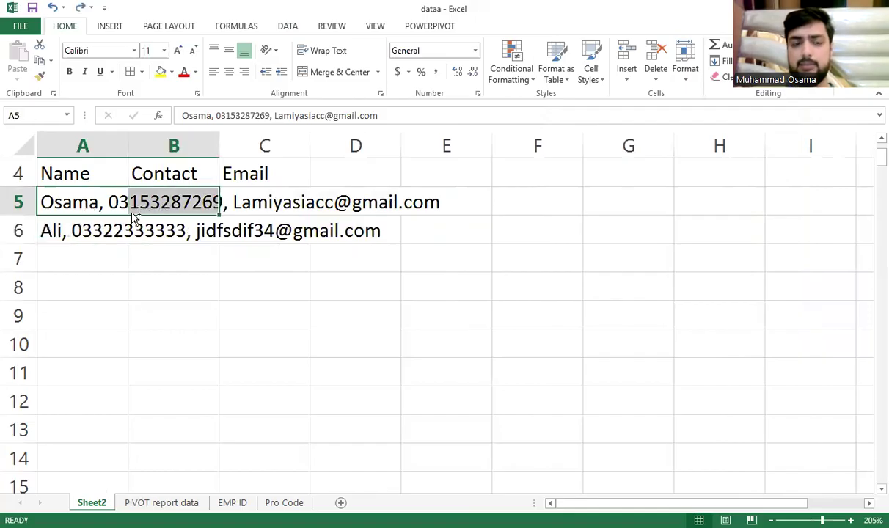
key(ctrl+y)
key(ctrl+y)
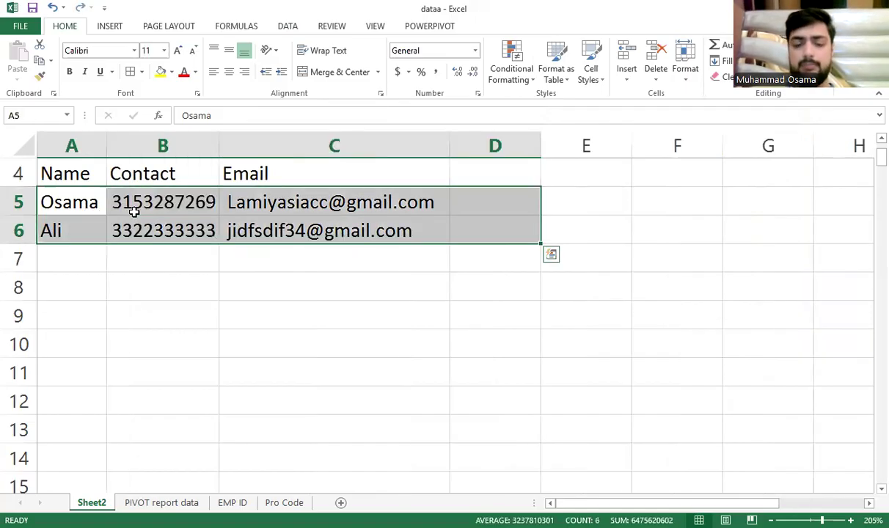
key(ctrl+z)
click(134, 211)
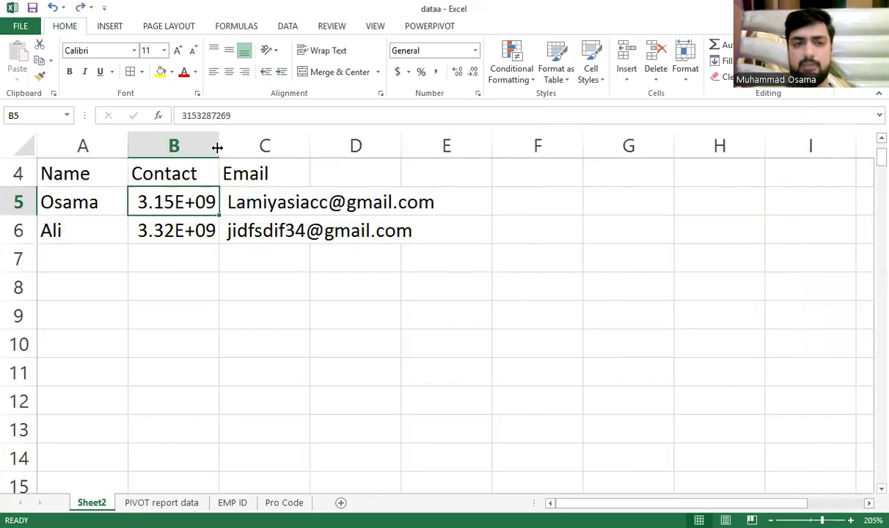
Widen column B so the phone numbers show in full, then select the table
drag(219, 152, 239, 149)
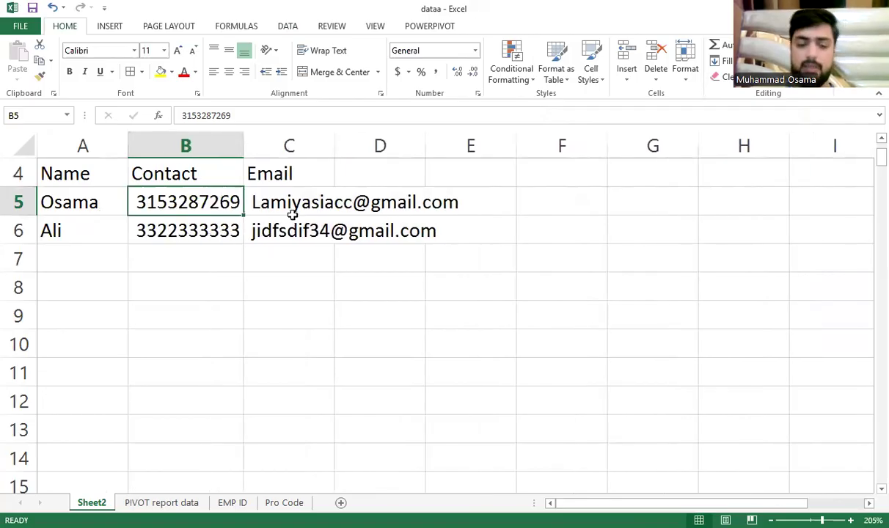
key(ctrl+a)
key(alt)
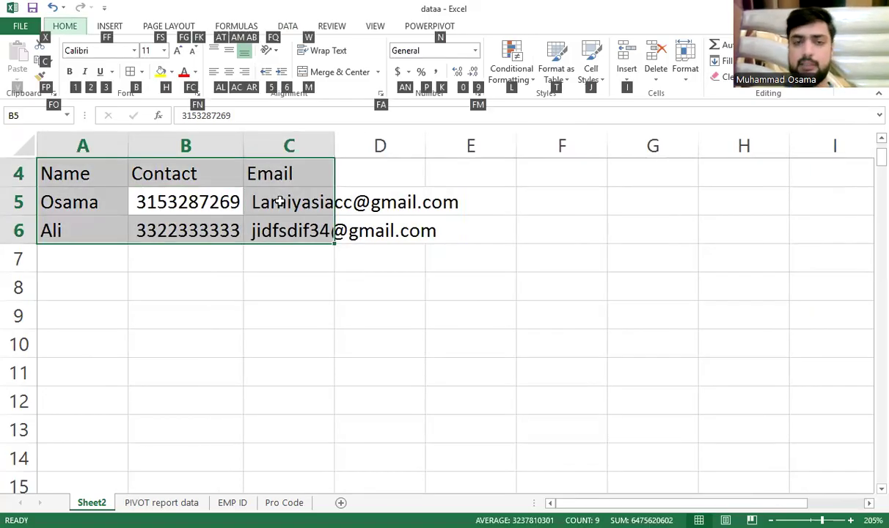
Auto-fit columns A to C and view the Column Width setting without changing it
key(h)
key(o)
key(i)
click(278, 253)
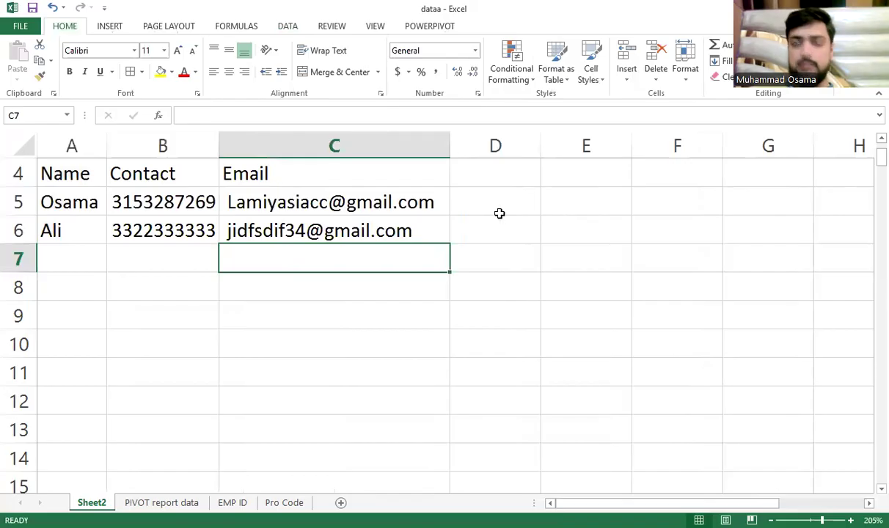
drag(347, 224, 86, 161)
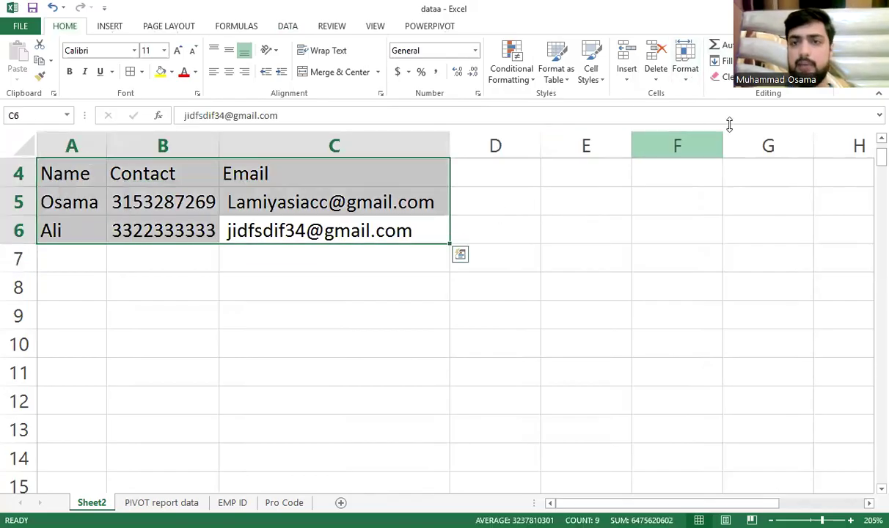
click(686, 72)
click(733, 150)
click(664, 179)
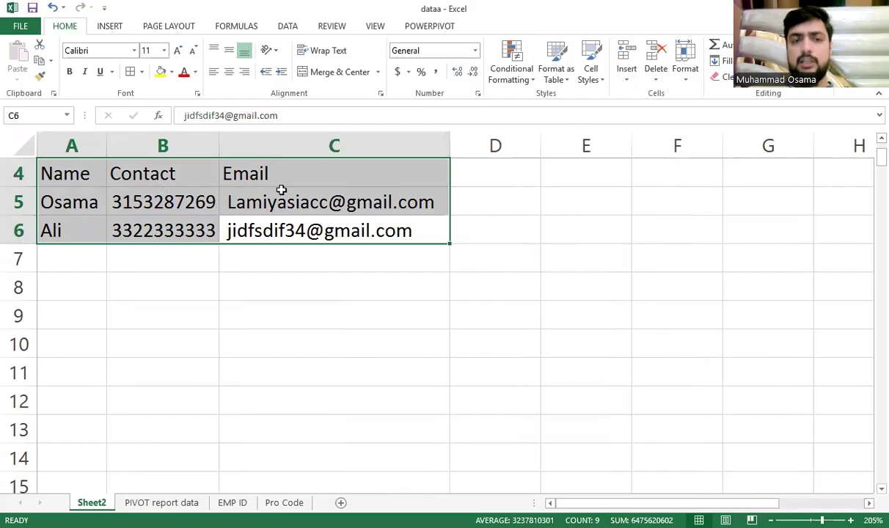
Select the table A4:C6 and delete all of its contents
click(282, 192)
drag(89, 210, 88, 429)
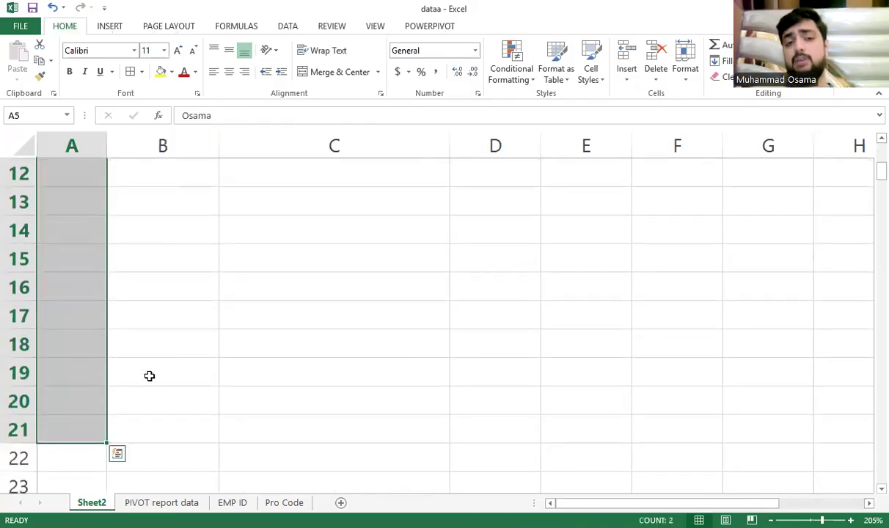
scroll(135, 361, up, 4)
click(296, 307)
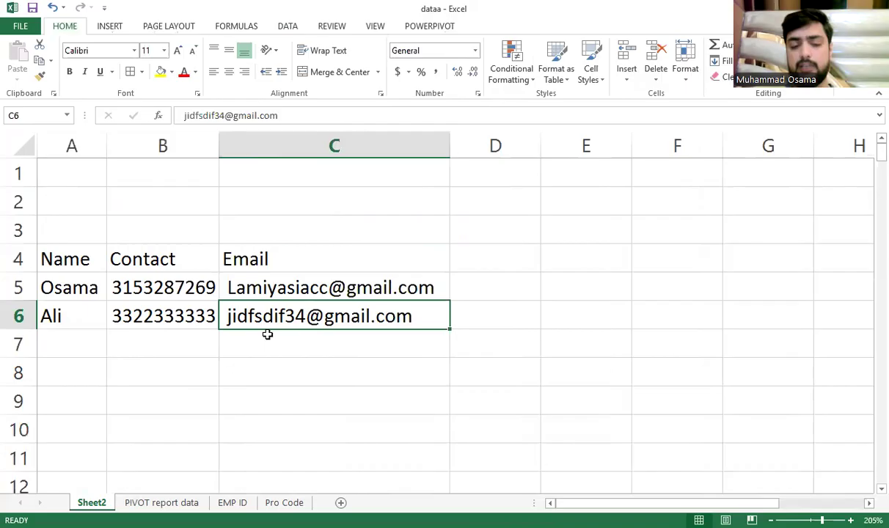
key(ctrl+a)
key(Delete)
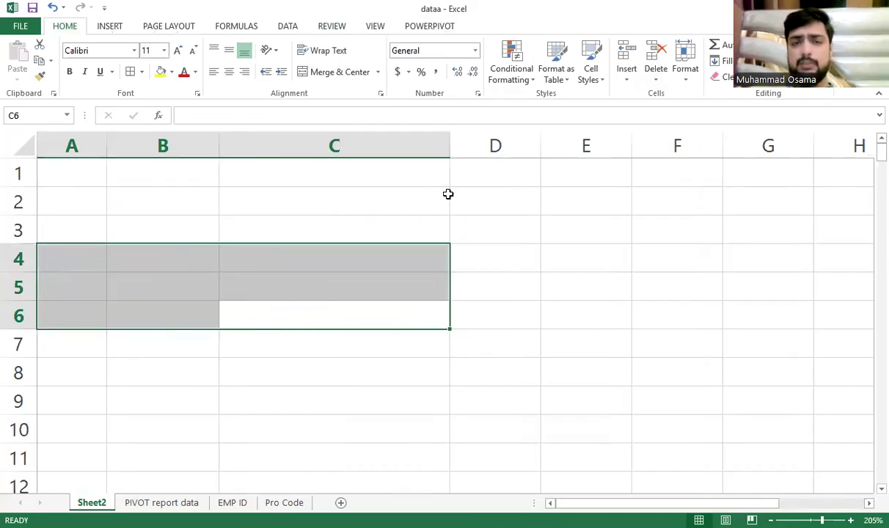
Look over the Data ribbon and the empty cells C2 to C5, then show the View ribbon
click(288, 27)
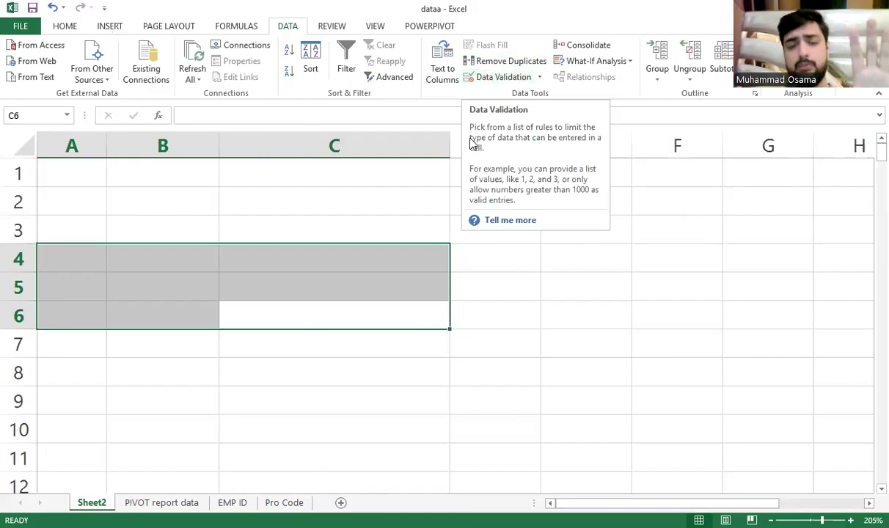
click(353, 204)
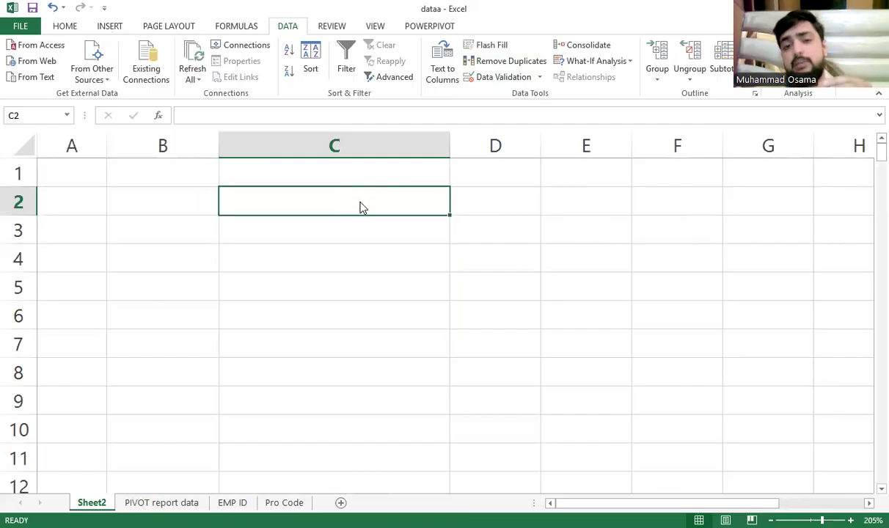
drag(343, 226, 332, 400)
drag(346, 202, 329, 373)
click(328, 196)
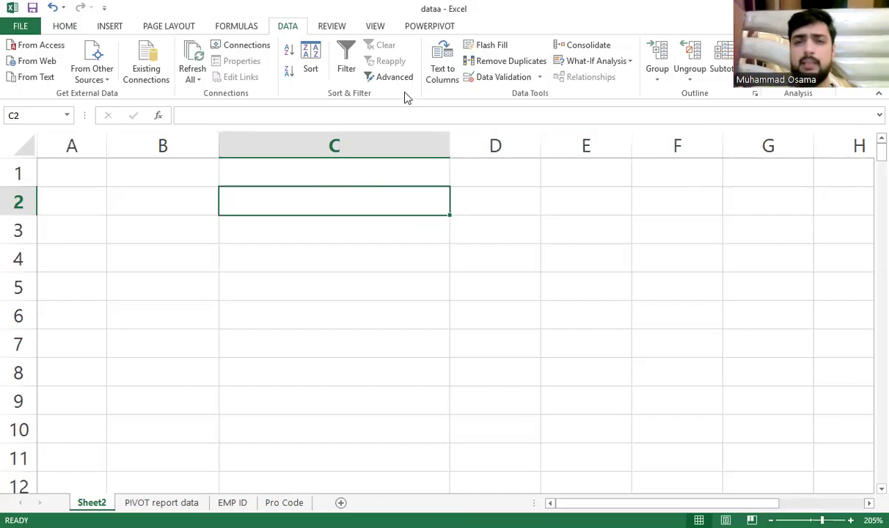
click(379, 290)
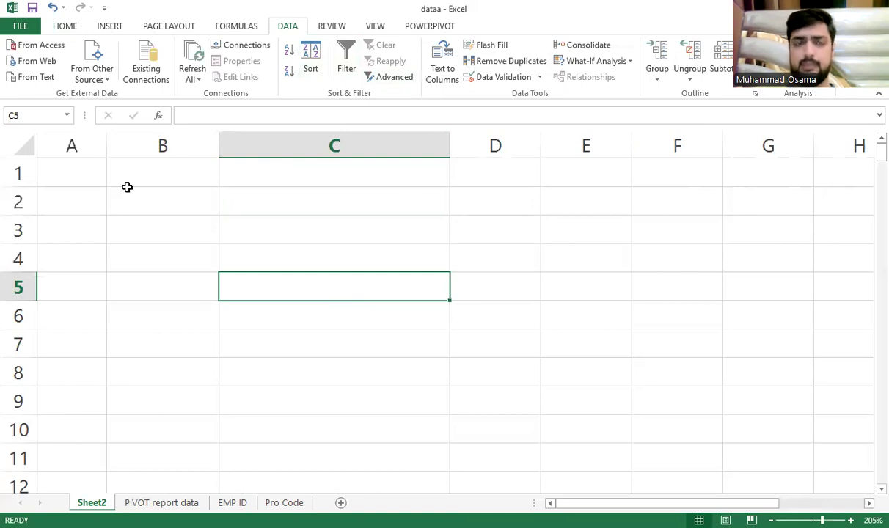
click(363, 26)
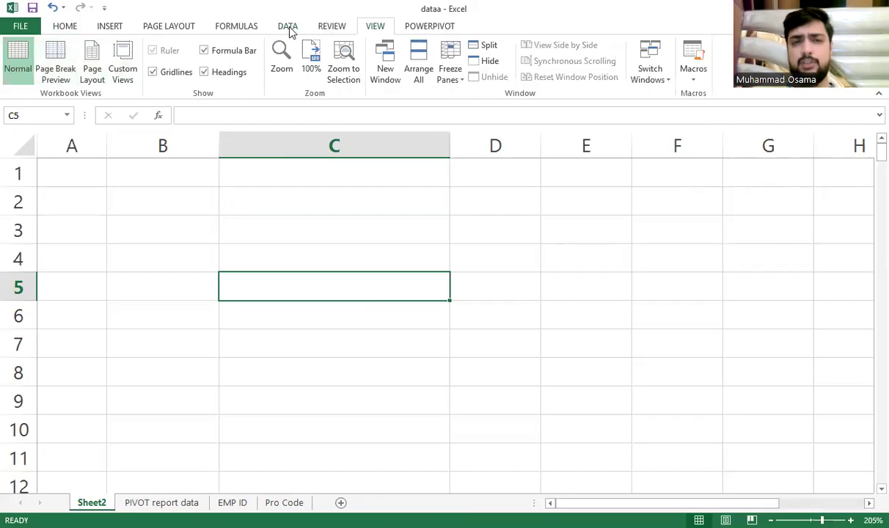
click(332, 27)
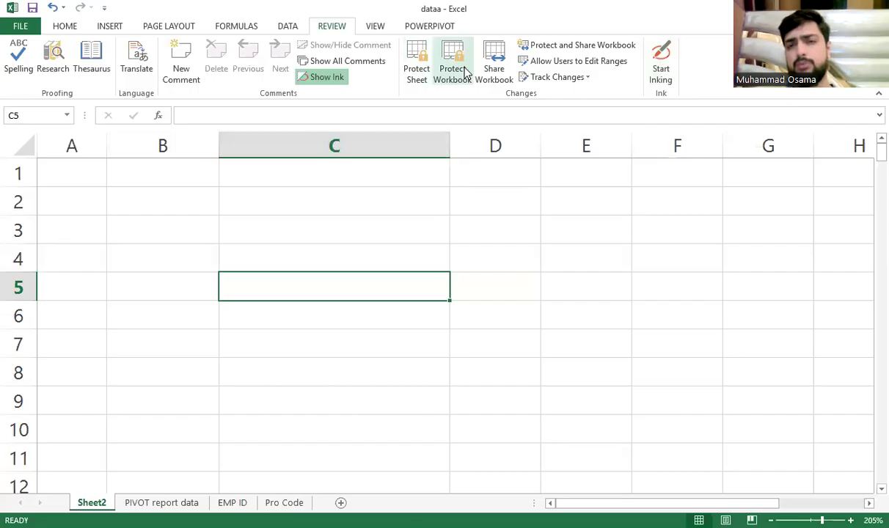
click(425, 78)
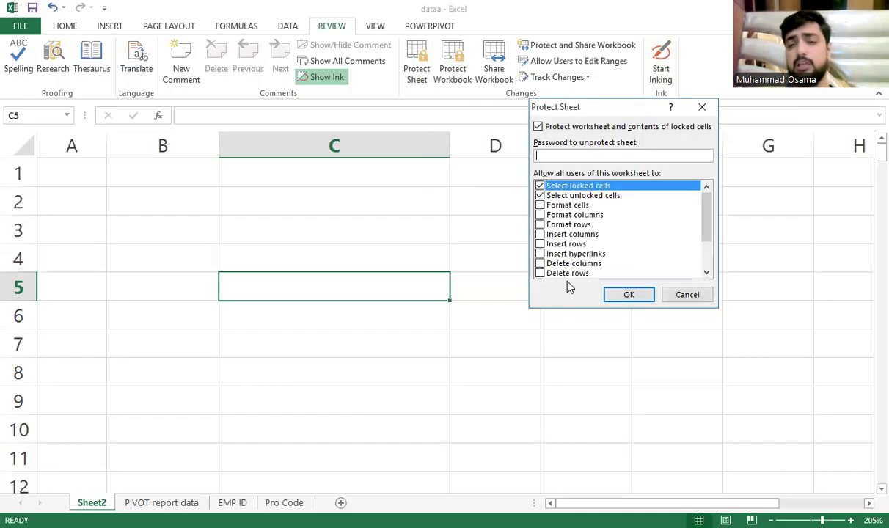
scroll(574, 268, down, 2)
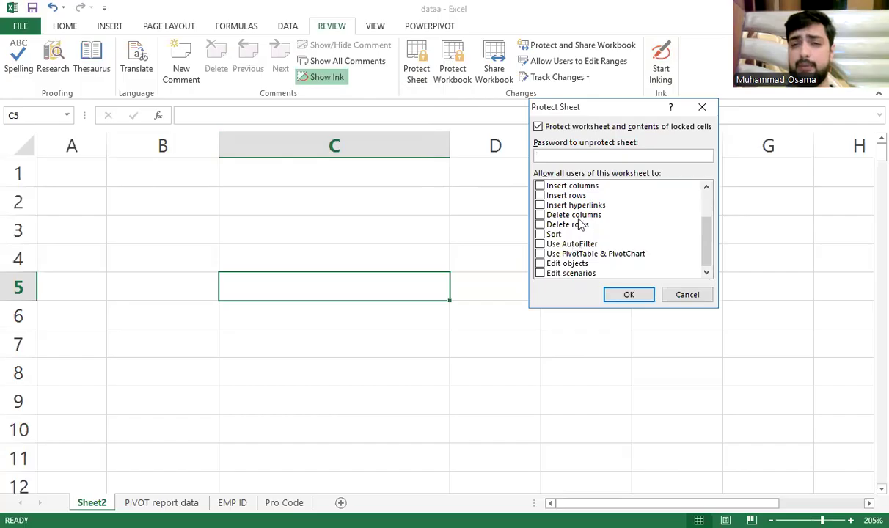
scroll(579, 224, up, 3)
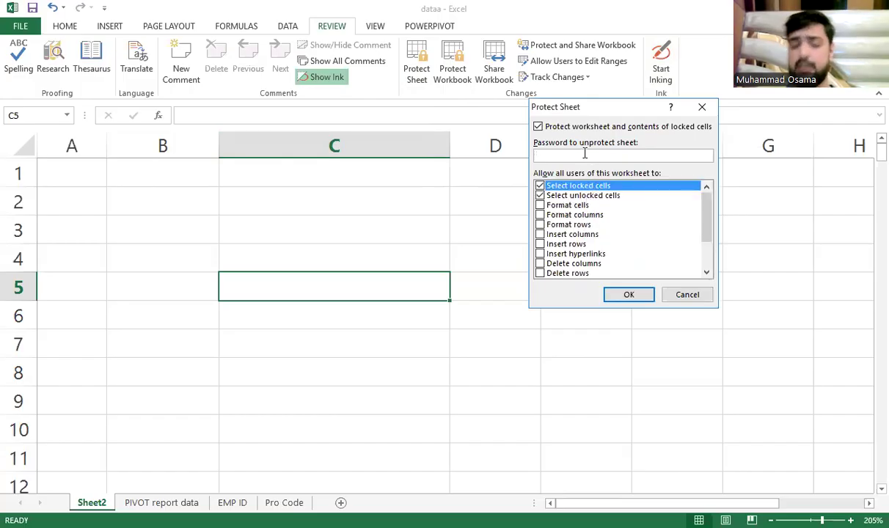
click(678, 295)
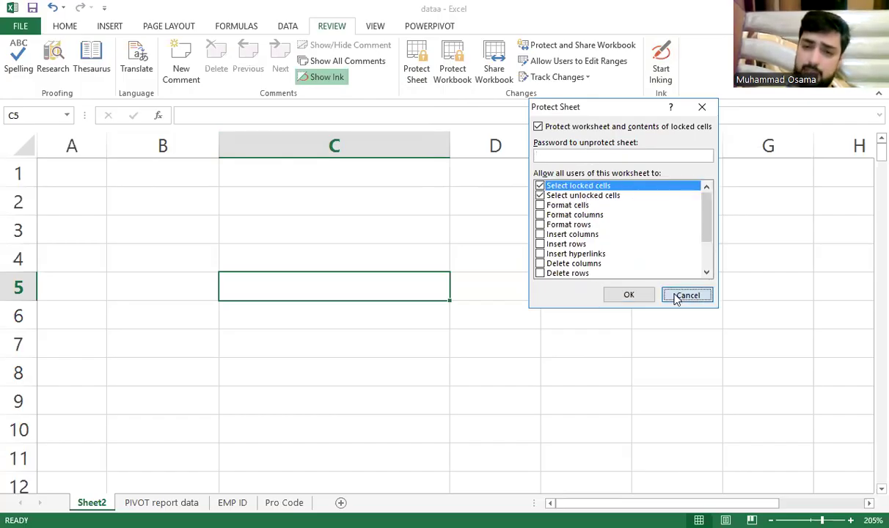
click(451, 53)
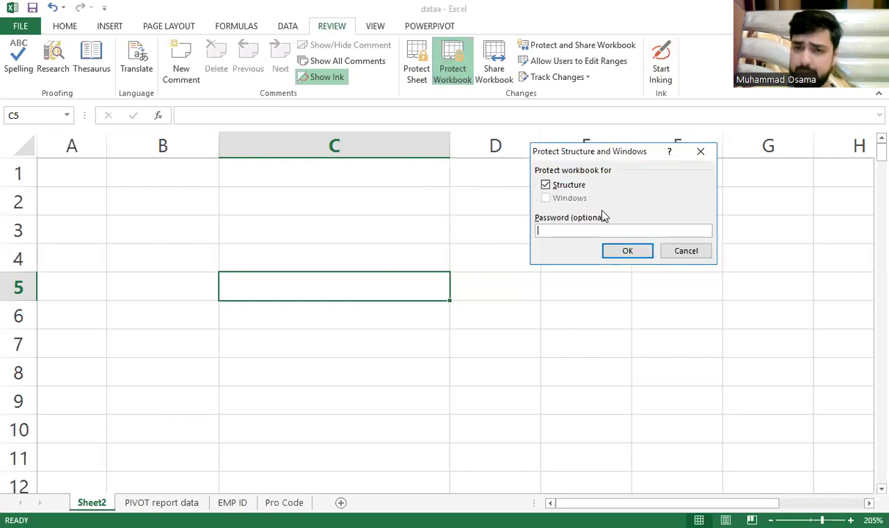
click(678, 251)
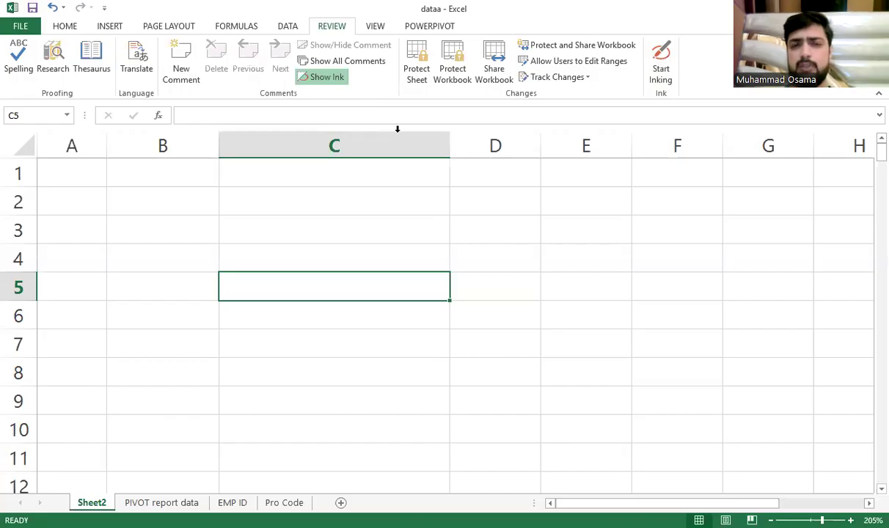
click(375, 26)
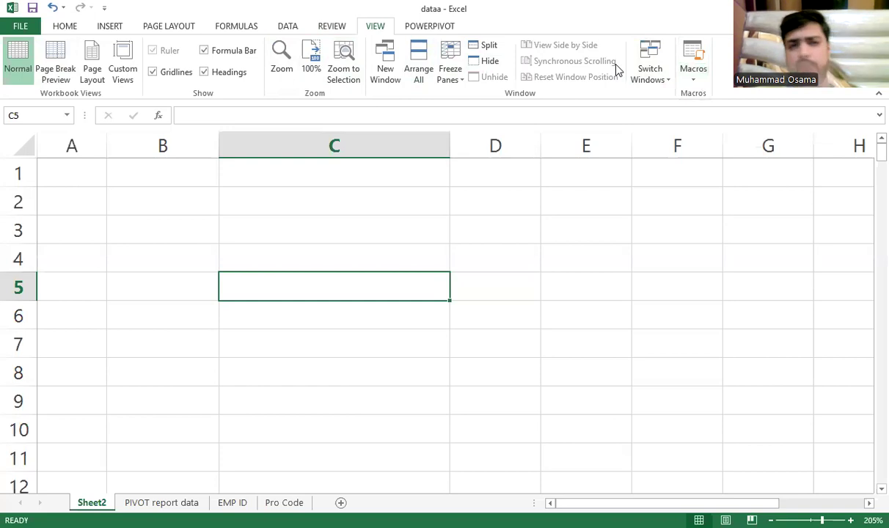
click(66, 27)
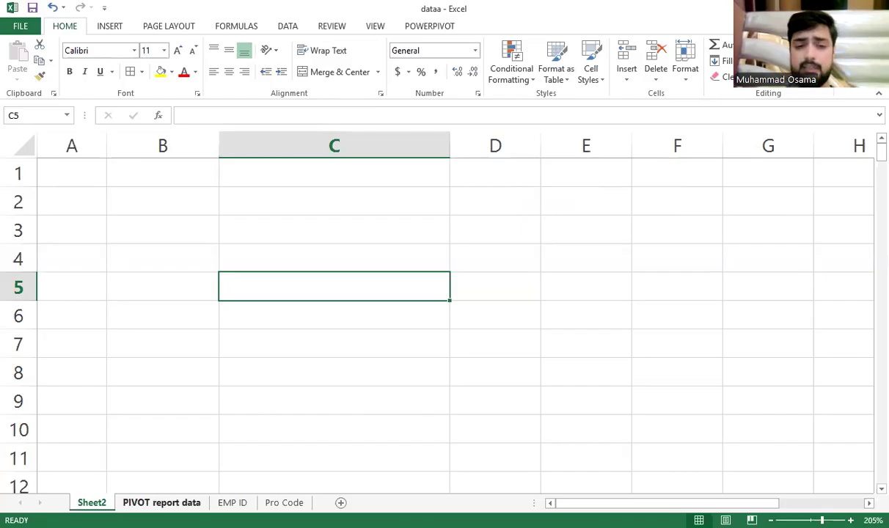
Rename the 'PIVOT report data' sheet to 'report data'
click(155, 502)
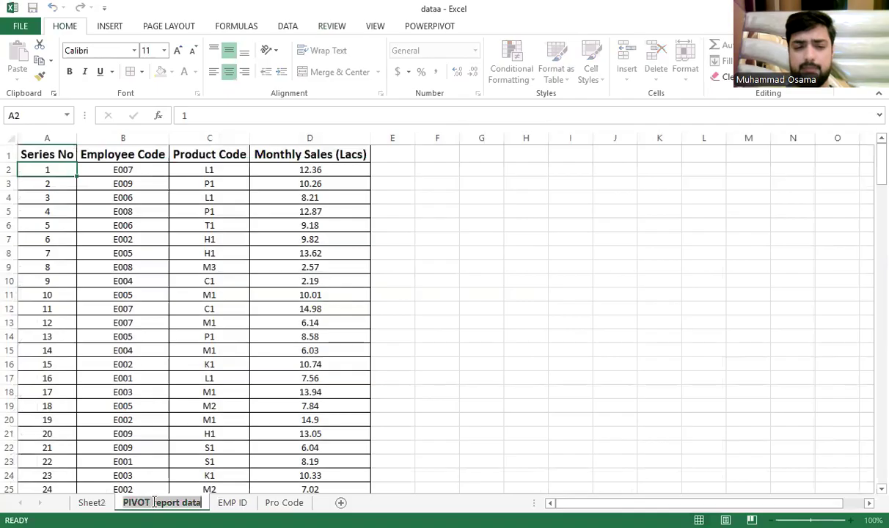
drag(150, 503, 109, 487)
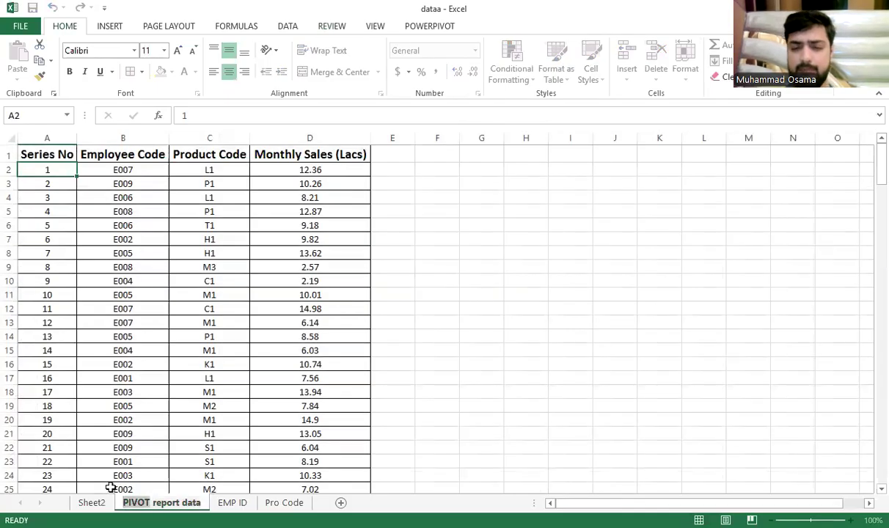
key(BackSpace)
click(187, 466)
Select the Series No, Employee Code, Product Code and Monthly Sales ranges in columns A–D
click(173, 407)
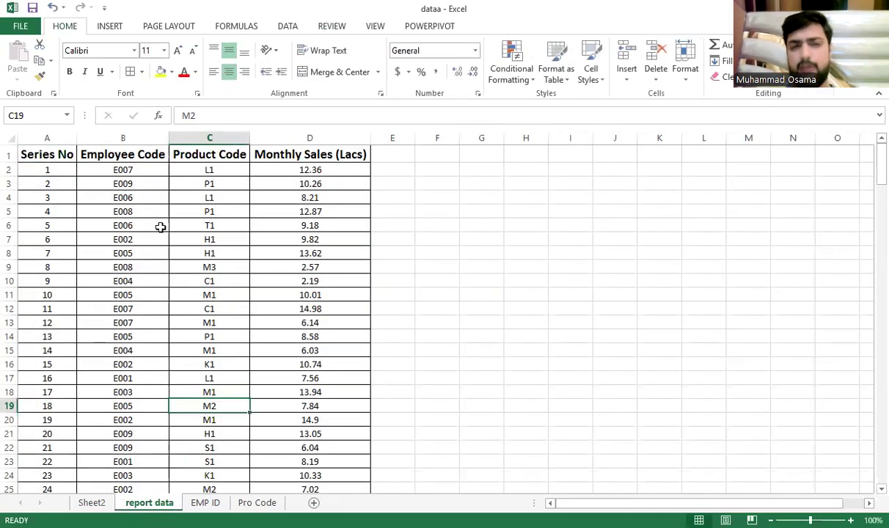
drag(70, 183, 60, 410)
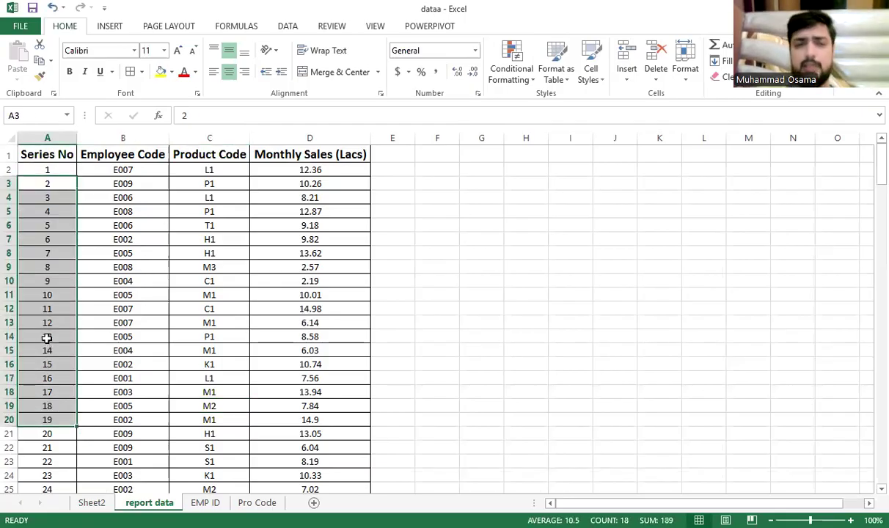
ctrl+scroll(46, 338, up, 2)
scroll(46, 338, up, 1)
drag(79, 180, 90, 292)
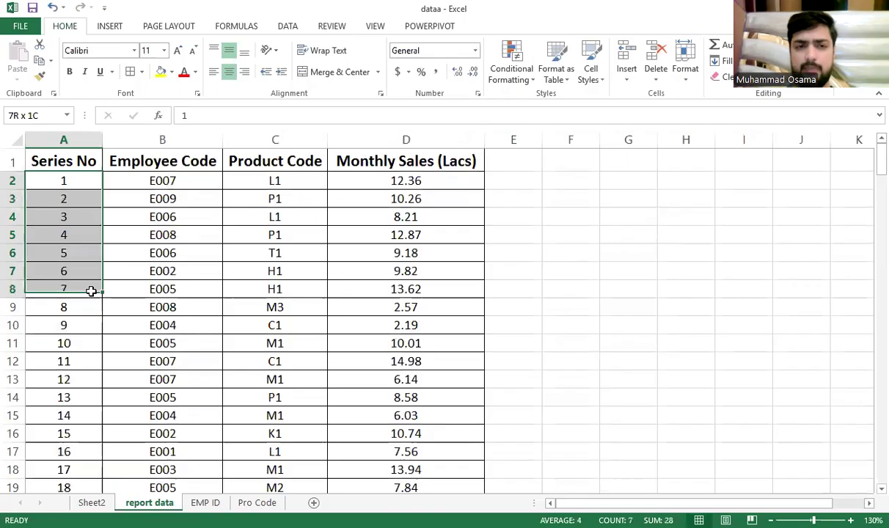
drag(187, 180, 185, 430)
drag(279, 181, 277, 423)
drag(407, 181, 416, 360)
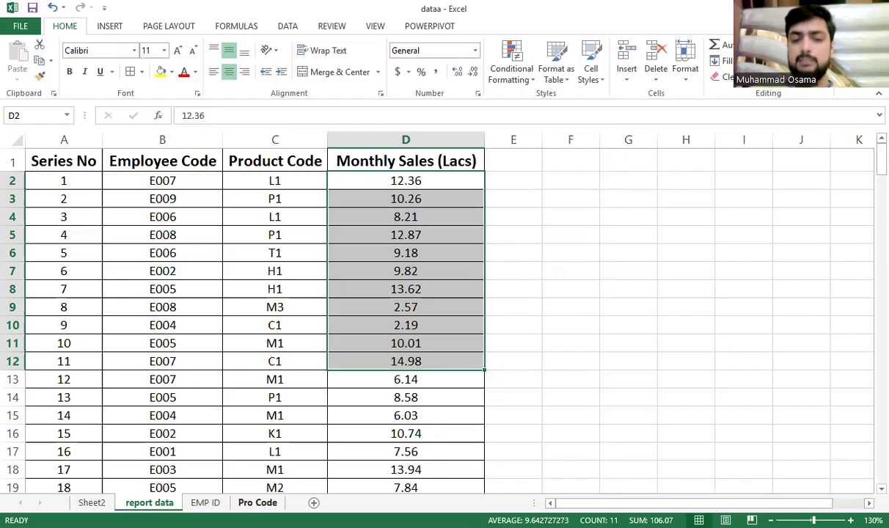
click(258, 502)
click(135, 272)
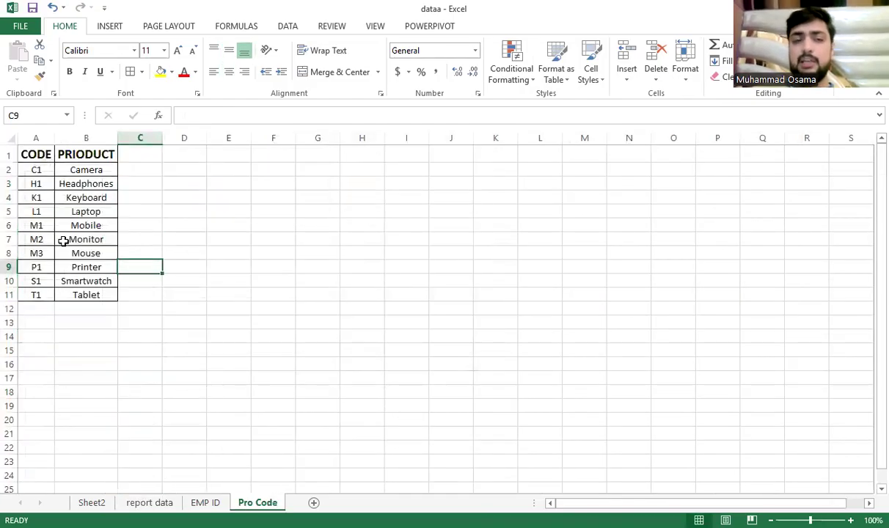
scroll(62, 242, up, 3)
scroll(62, 242, up, 3)
scroll(70, 359, up, 2)
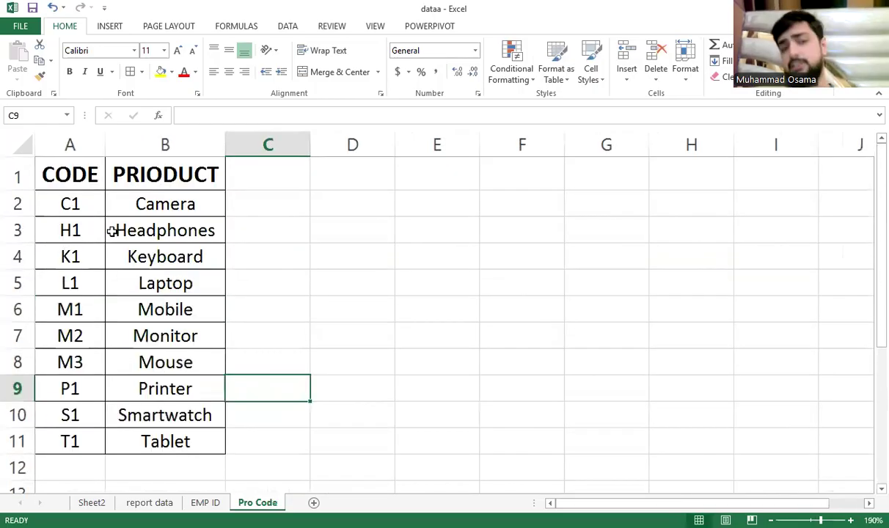
click(139, 204)
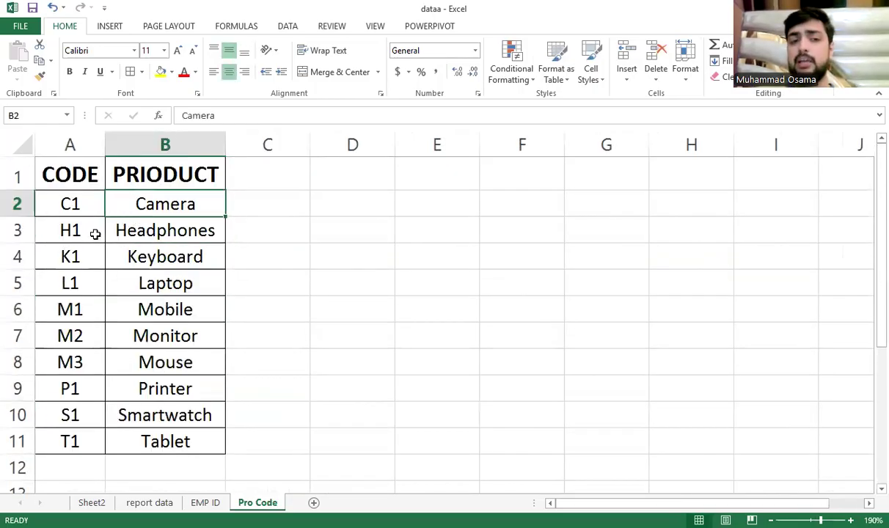
click(91, 231)
click(132, 232)
click(71, 254)
click(111, 253)
click(92, 282)
click(130, 285)
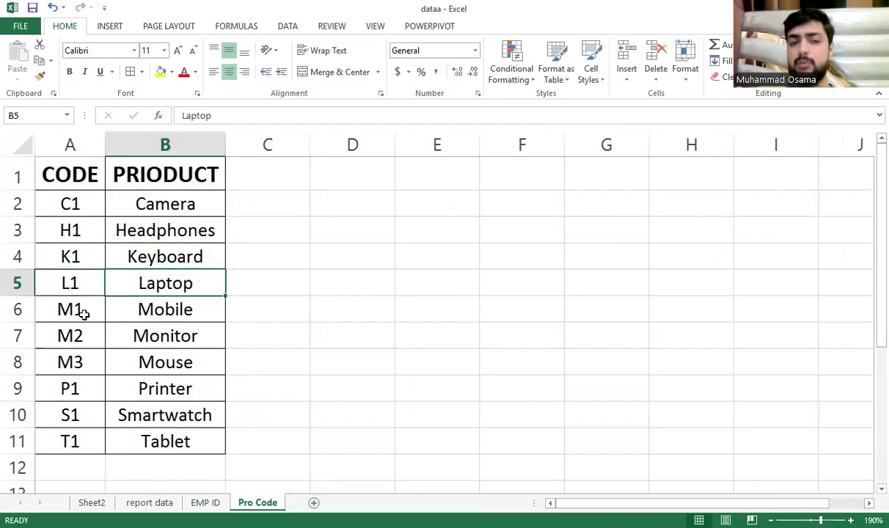
click(79, 309)
click(216, 311)
drag(168, 207, 81, 436)
click(82, 439)
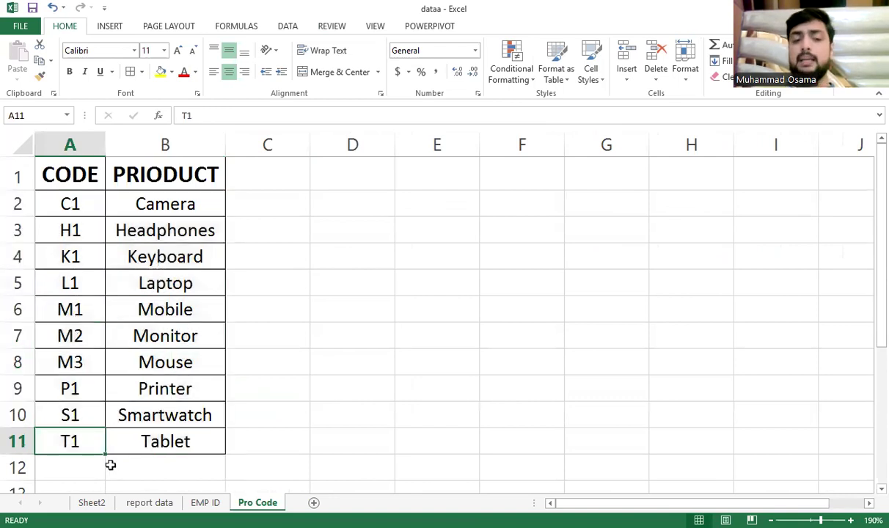
click(134, 503)
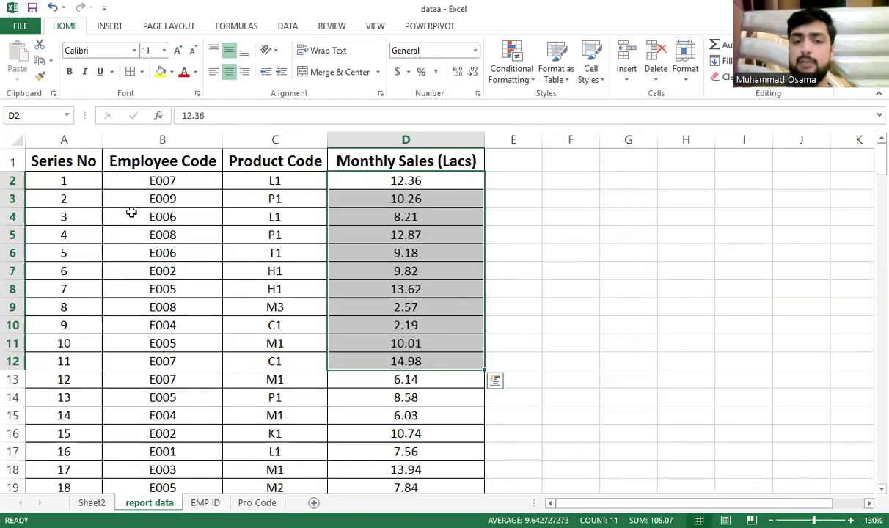
drag(369, 181, 355, 433)
drag(171, 181, 139, 468)
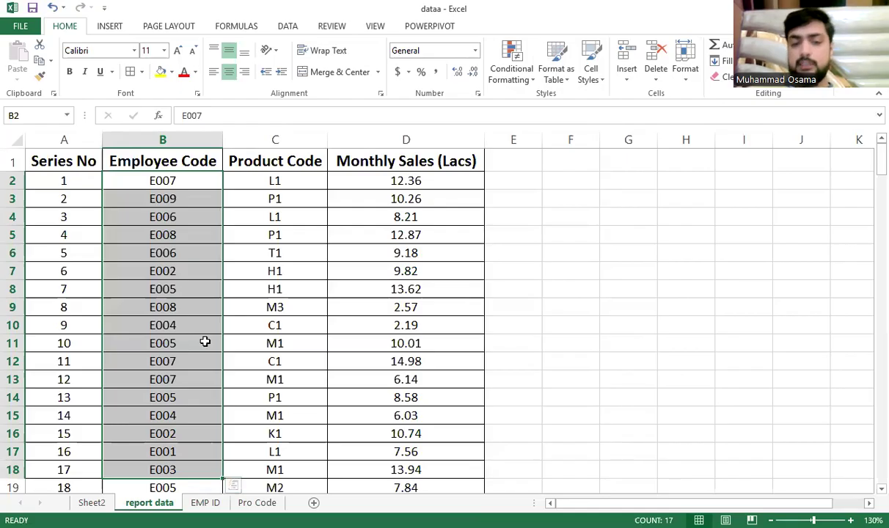
On the EMP ID sheet, review the IDs and names and select the employee table A2:B11
click(206, 503)
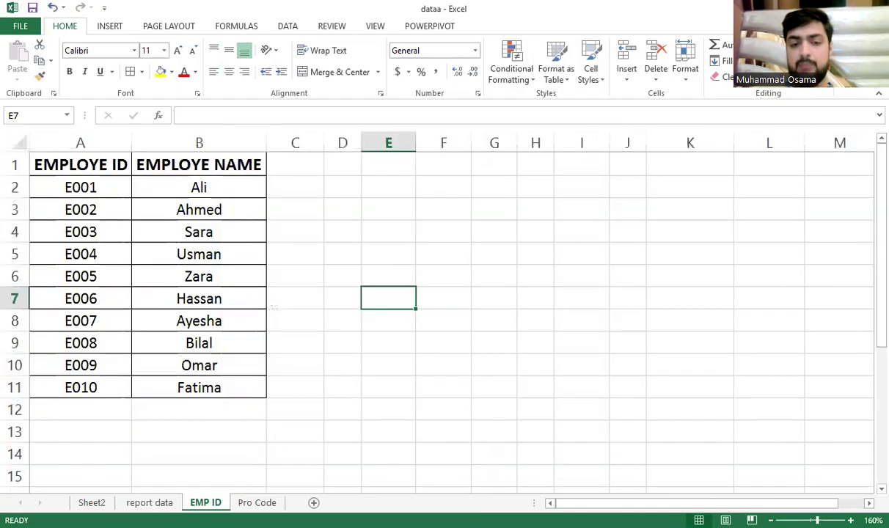
click(82, 184)
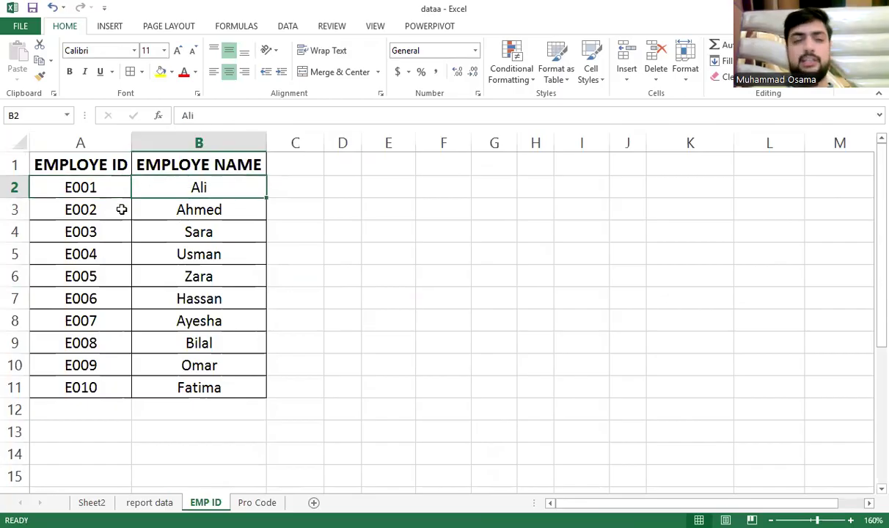
click(79, 208)
click(183, 208)
click(192, 233)
click(190, 257)
click(188, 273)
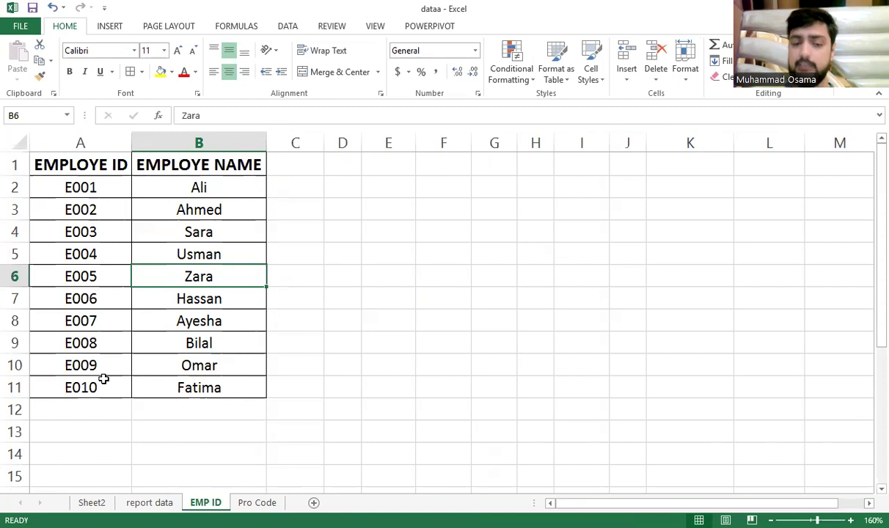
drag(170, 377, 88, 176)
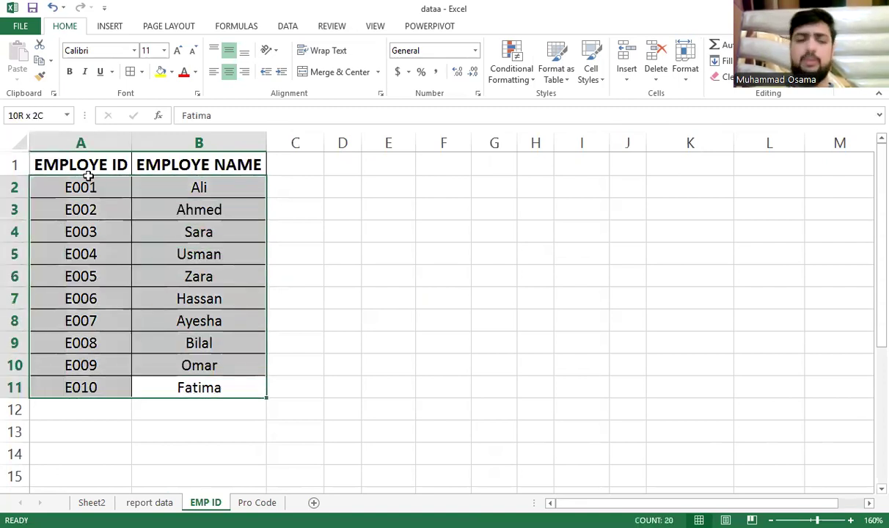
Select the Pro Code product table, then compare sheets, ending on EMP ID
click(253, 502)
drag(140, 441, 86, 197)
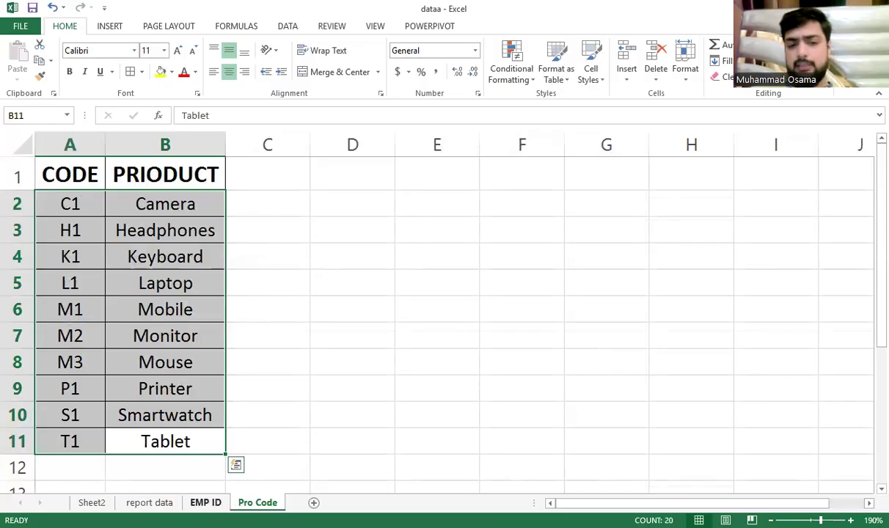
click(206, 503)
click(258, 502)
click(216, 502)
click(250, 503)
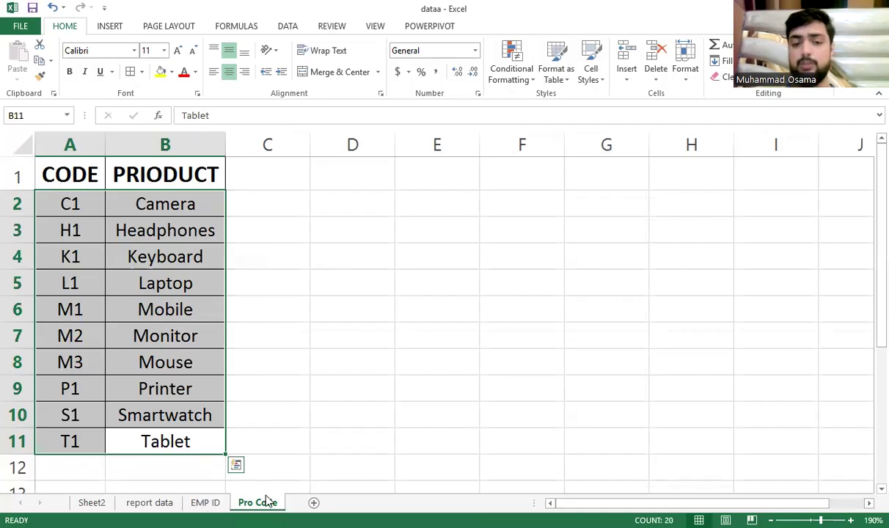
click(205, 503)
click(257, 504)
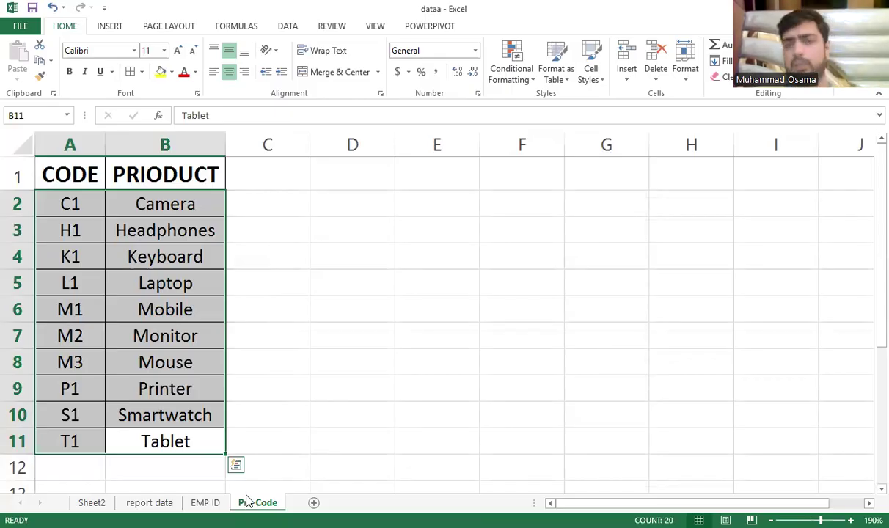
click(206, 503)
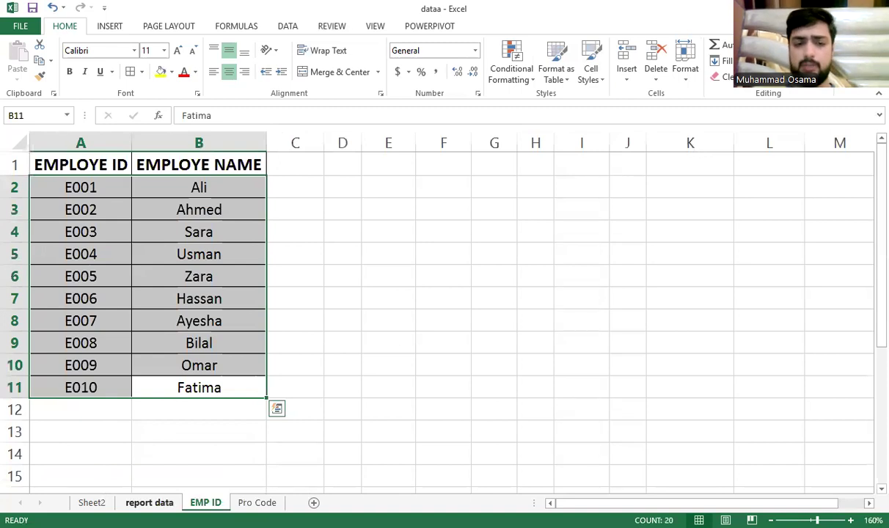
On the report data sheet, insert a blank column C before Product Code
click(150, 503)
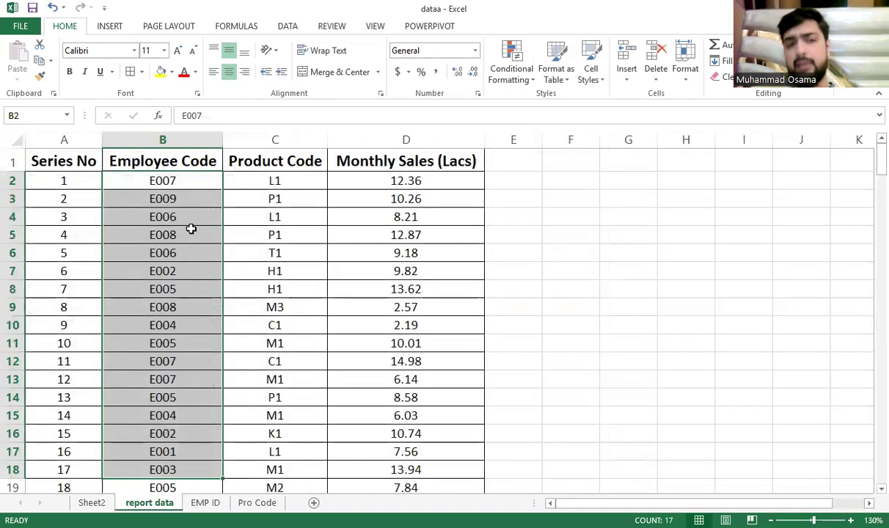
click(201, 178)
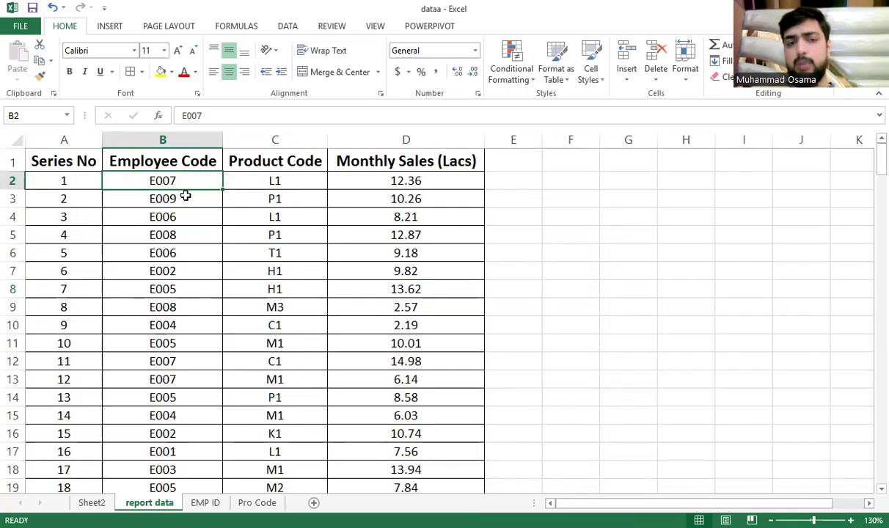
click(263, 176)
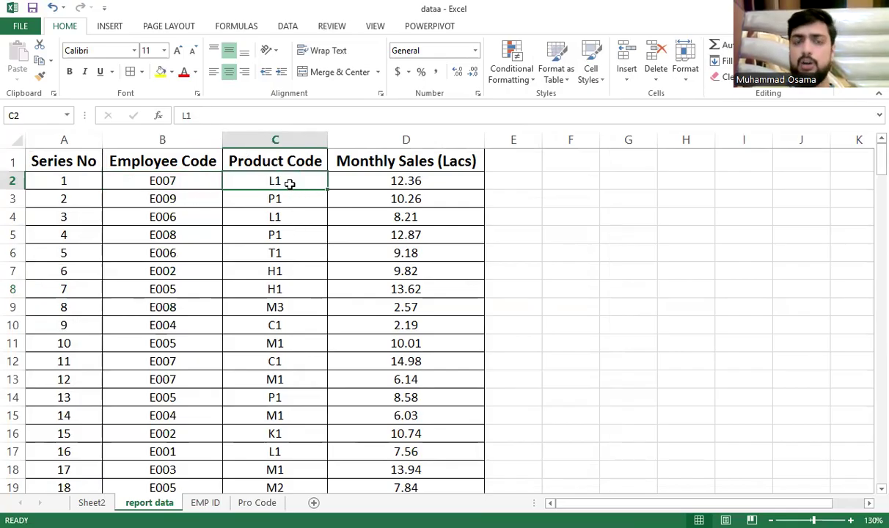
click(277, 139)
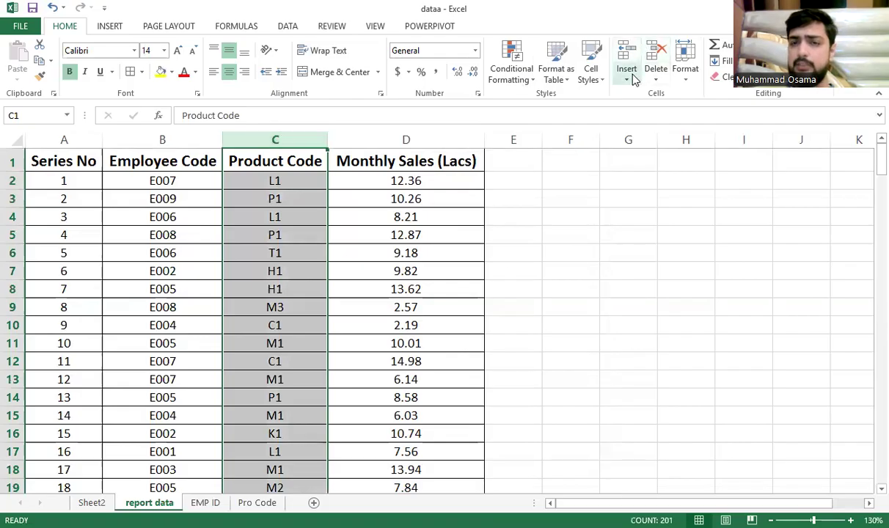
click(632, 77)
click(657, 128)
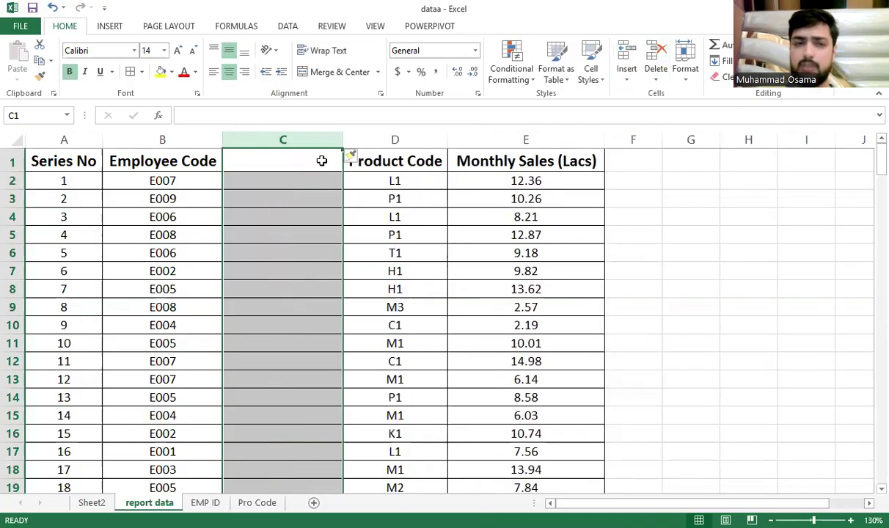
Head the new column C 'Employee Name', then select the Monthly Sales (Lacs) column
click(321, 161)
text(Employu)
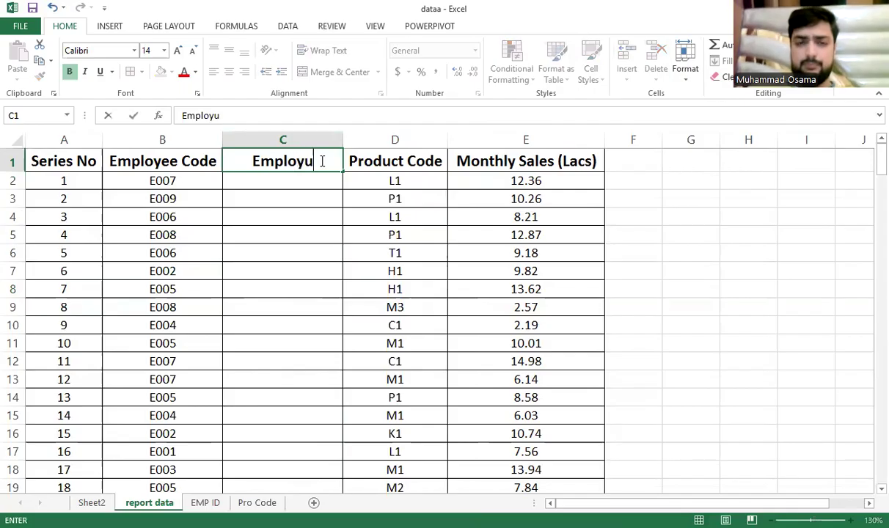
key(BackSpace)
text(ee Name)
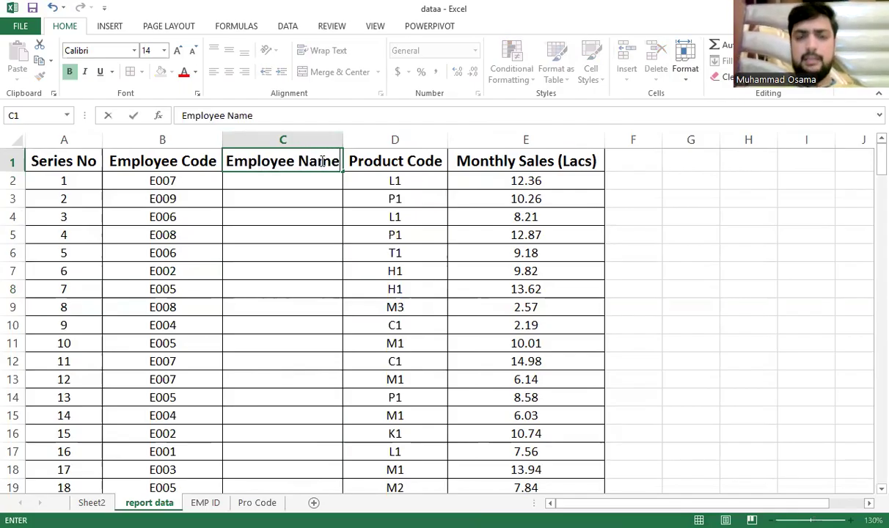
key(Return)
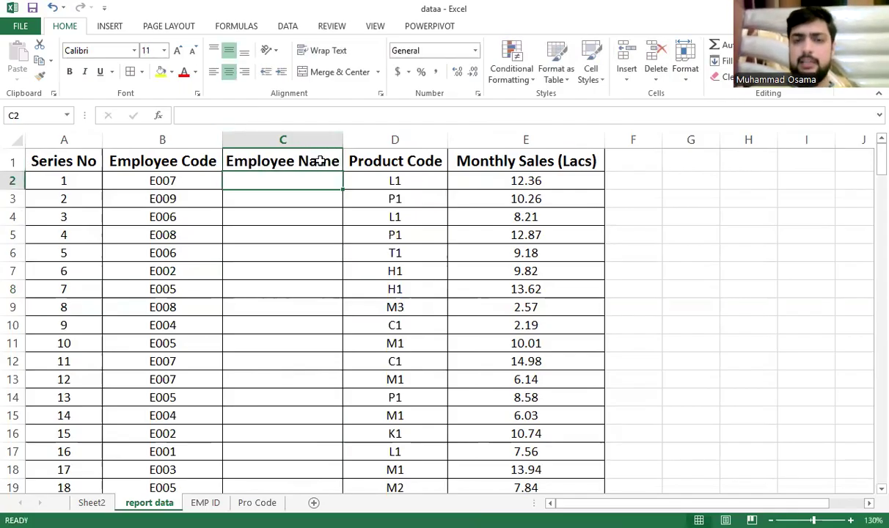
click(450, 161)
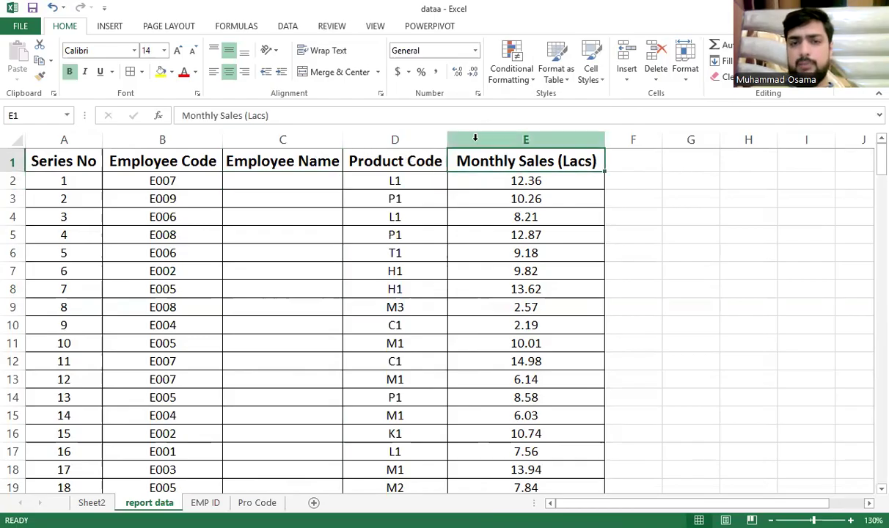
Insert column E before Monthly Sales, head it 'Product Name', and autofit its width
right_click(475, 138)
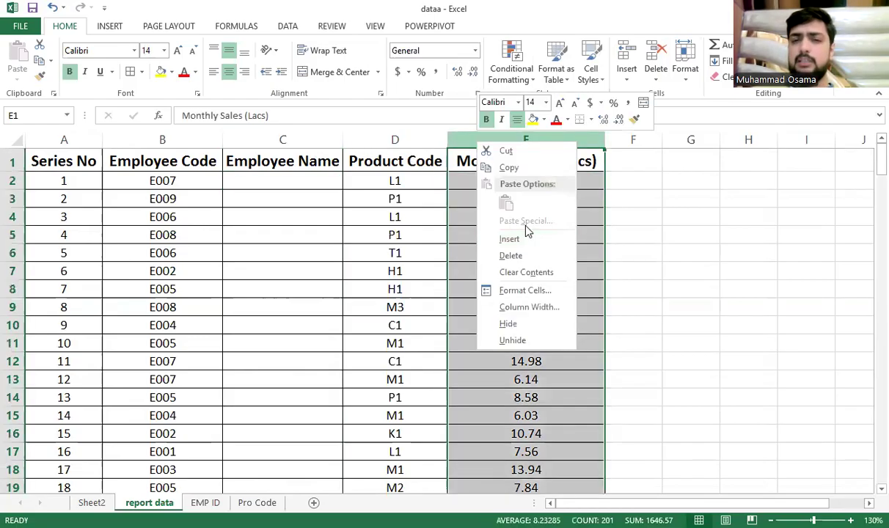
click(515, 240)
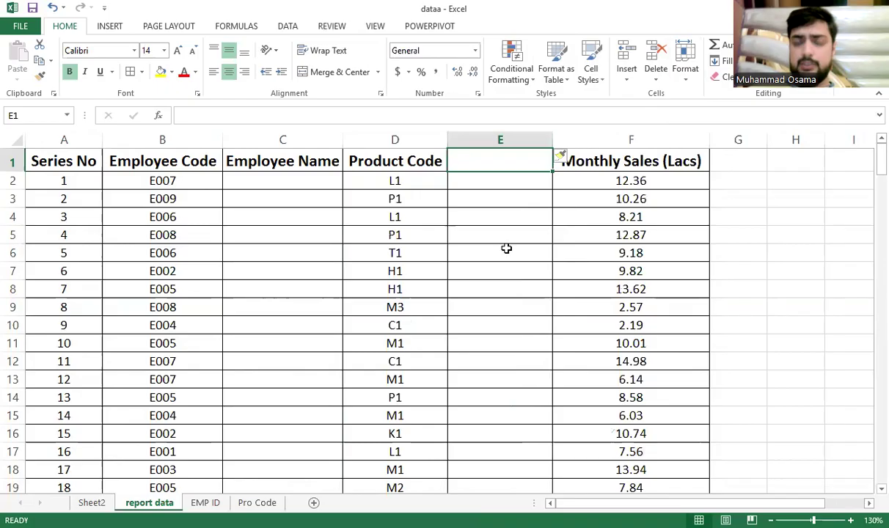
text(Pro)
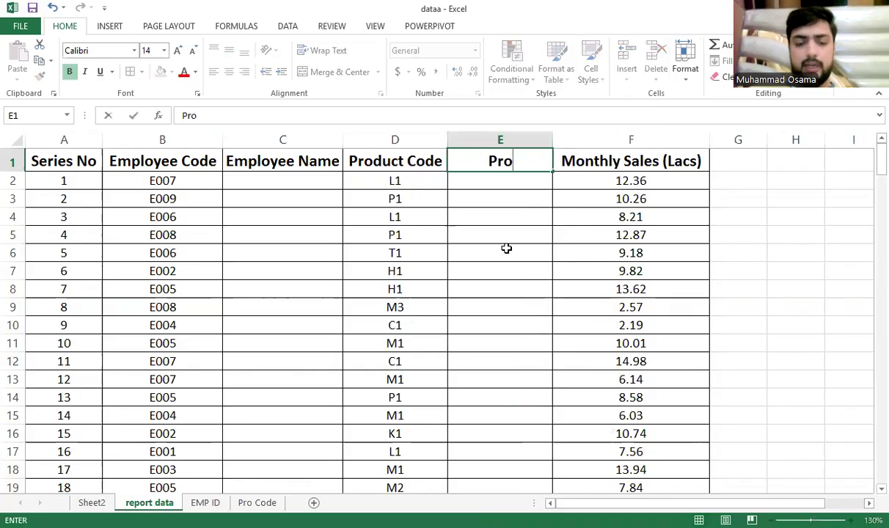
text(duct Code)
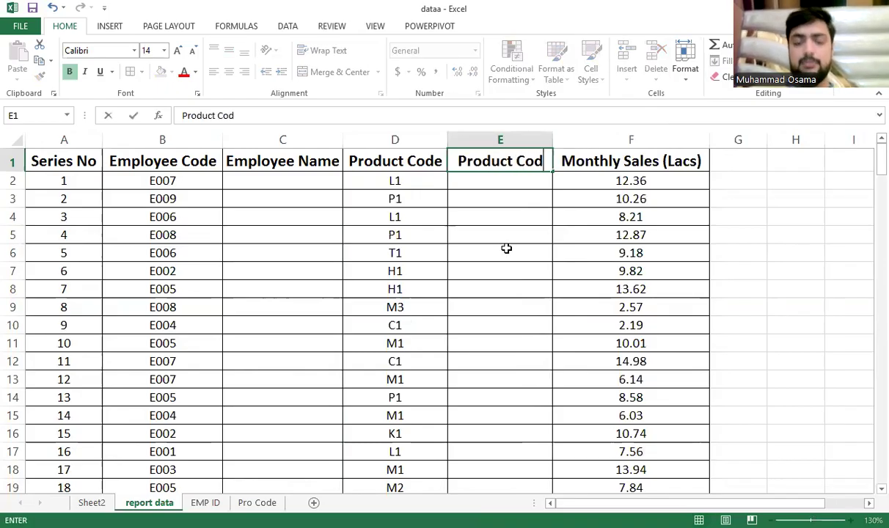
key(BackSpace)
key(BackSpace)
key(BackSpace)
key(BackSpace)
key(BackSpace)
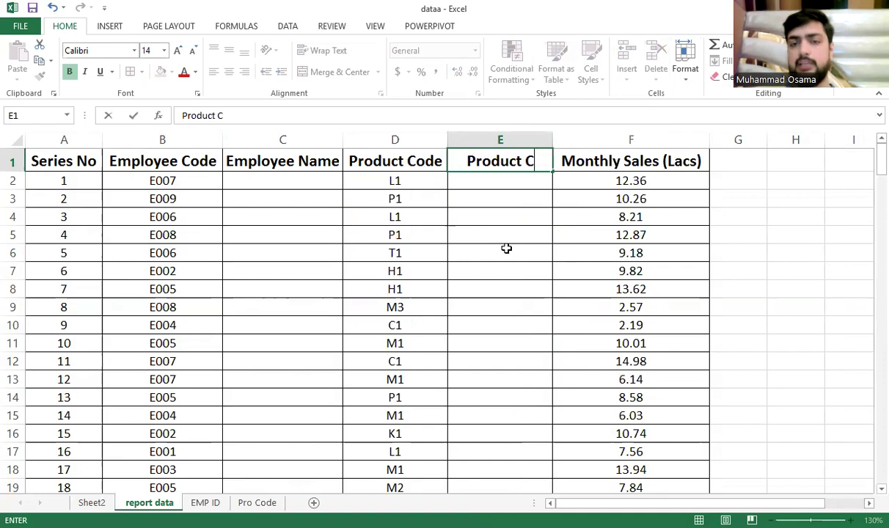
text(Number)
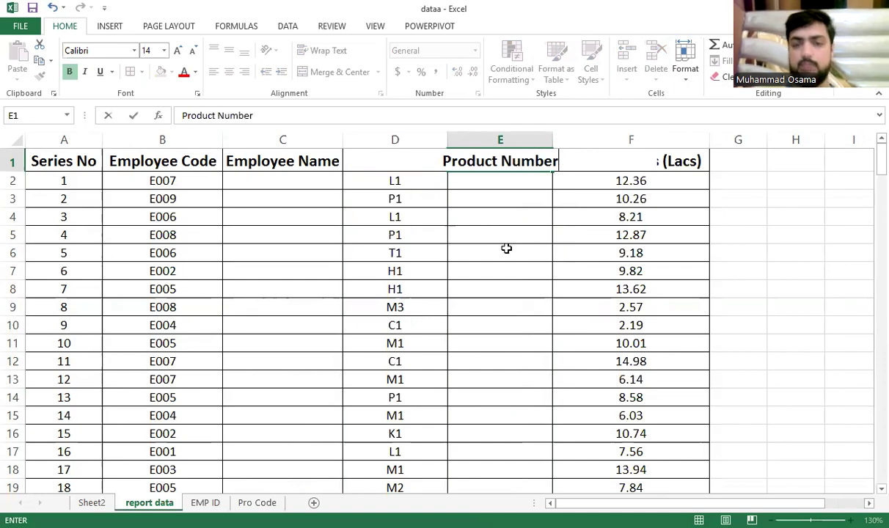
key(BackSpace)
key(BackSpace)
key(BackSpace)
key(BackSpace)
key(BackSpace)
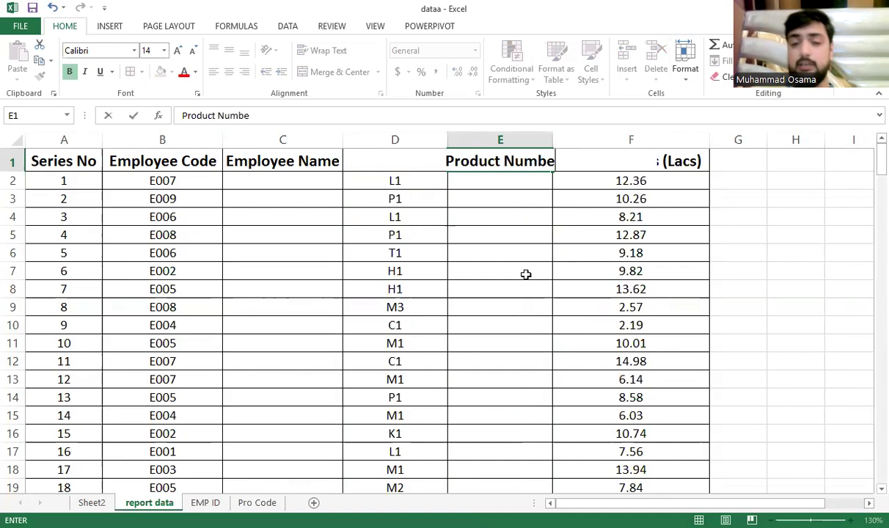
text(ame)
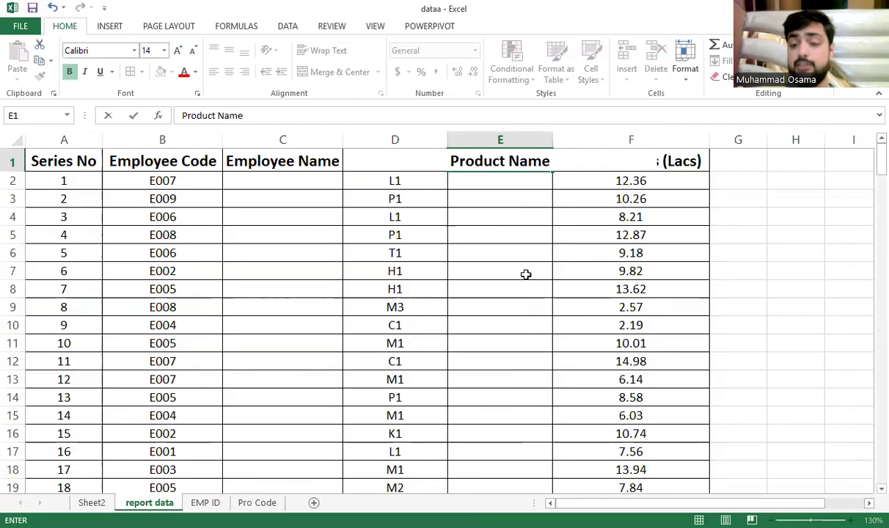
key(Return)
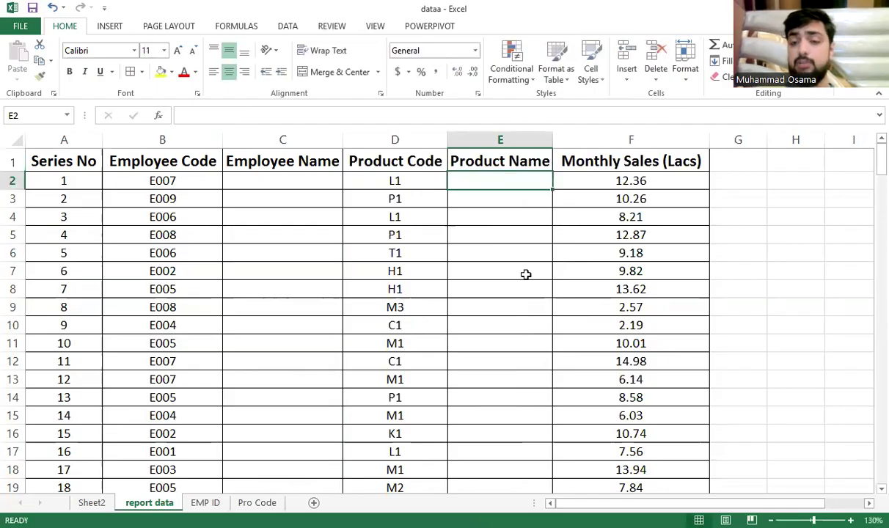
double_click(551, 137)
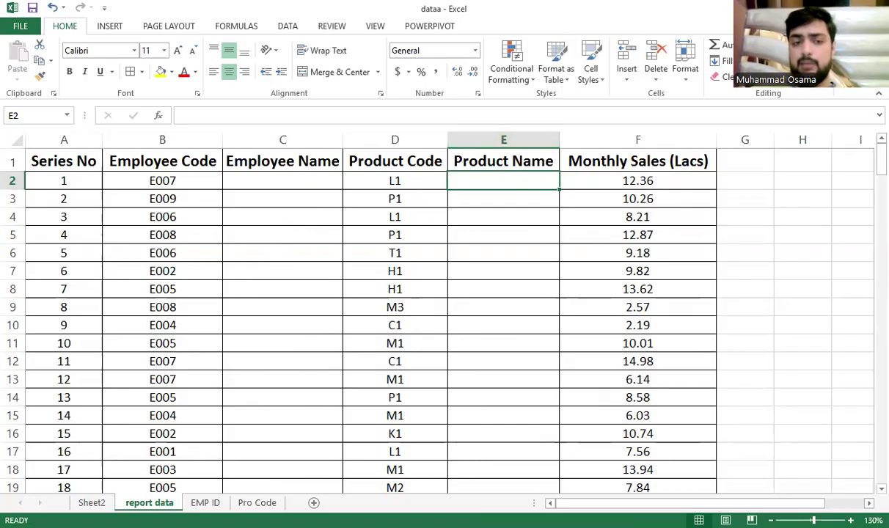
click(205, 502)
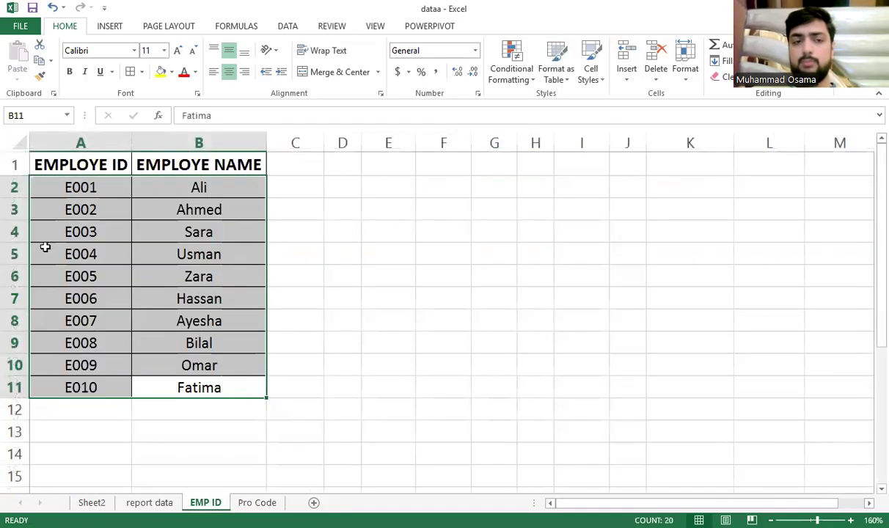
click(95, 334)
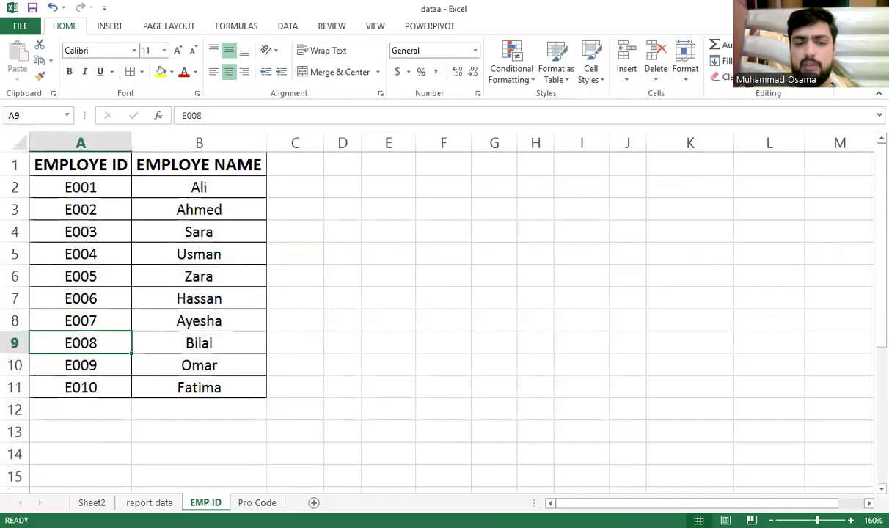
click(149, 502)
click(197, 176)
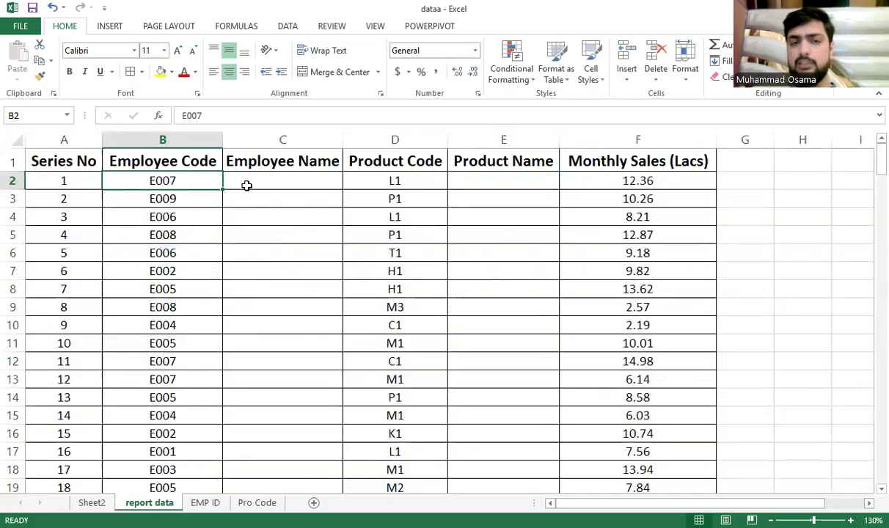
click(246, 185)
scroll(171, 260, down, 20)
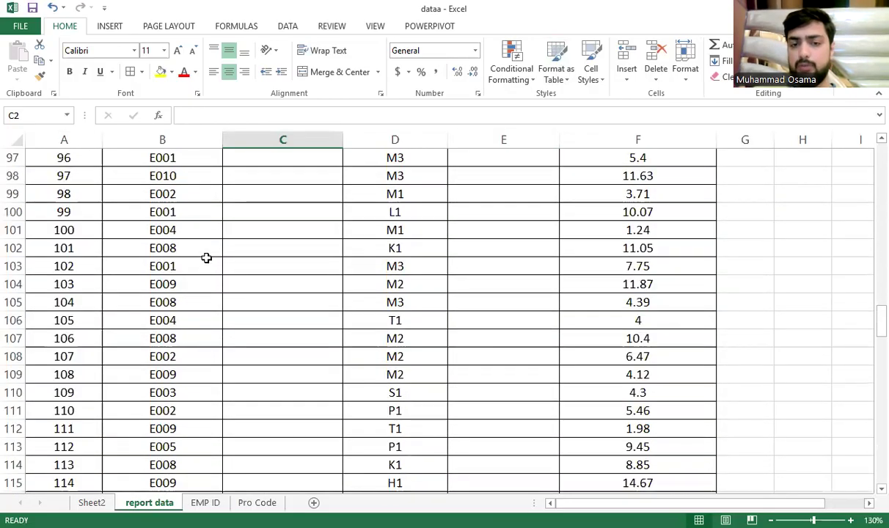
click(204, 251)
scroll(198, 260, down, 20)
scroll(96, 284, up, 8)
scroll(97, 283, up, 4)
click(85, 352)
scroll(139, 347, up, 19)
scroll(199, 287, up, 20)
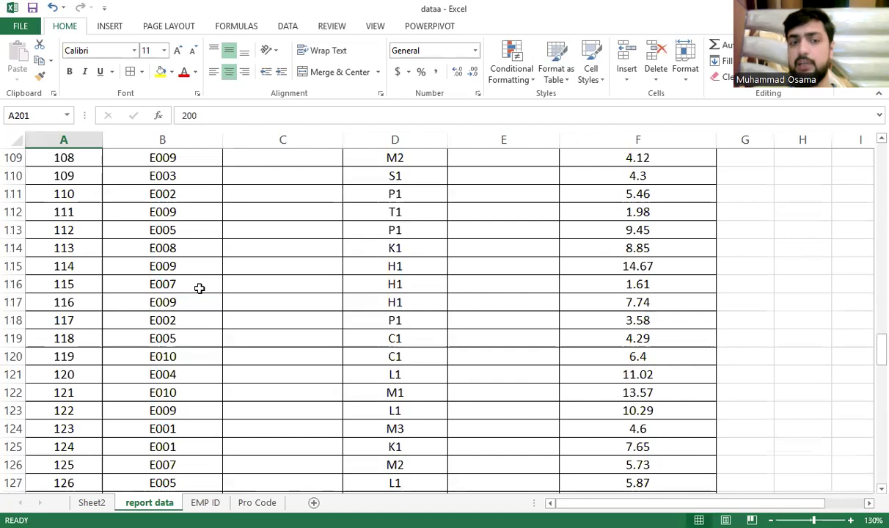
scroll(198, 287, up, 8)
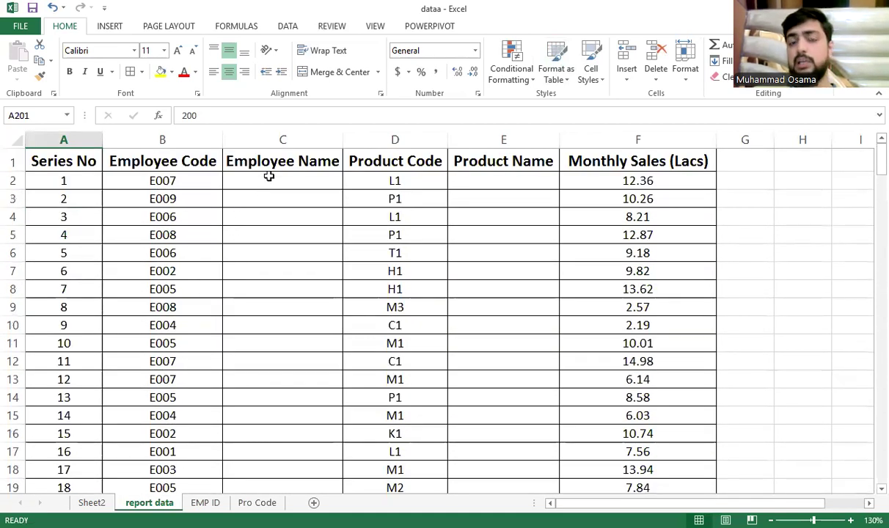
click(269, 180)
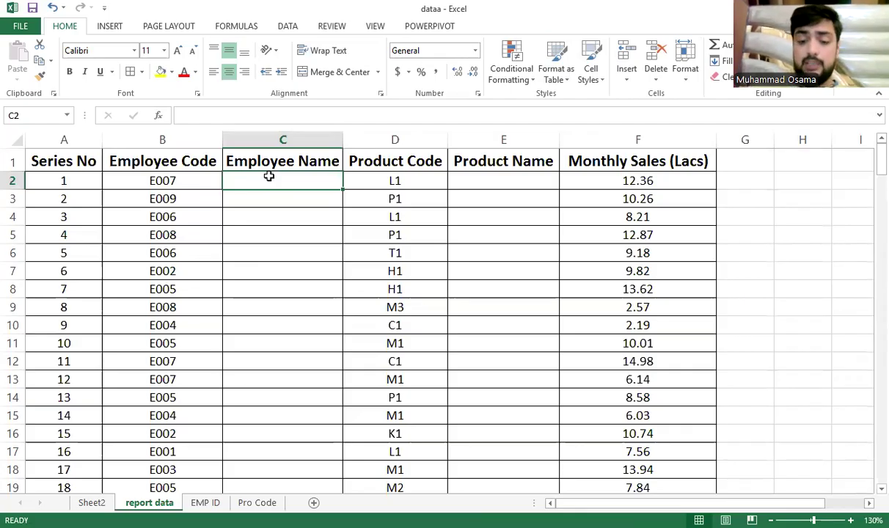
text(VLOOK)
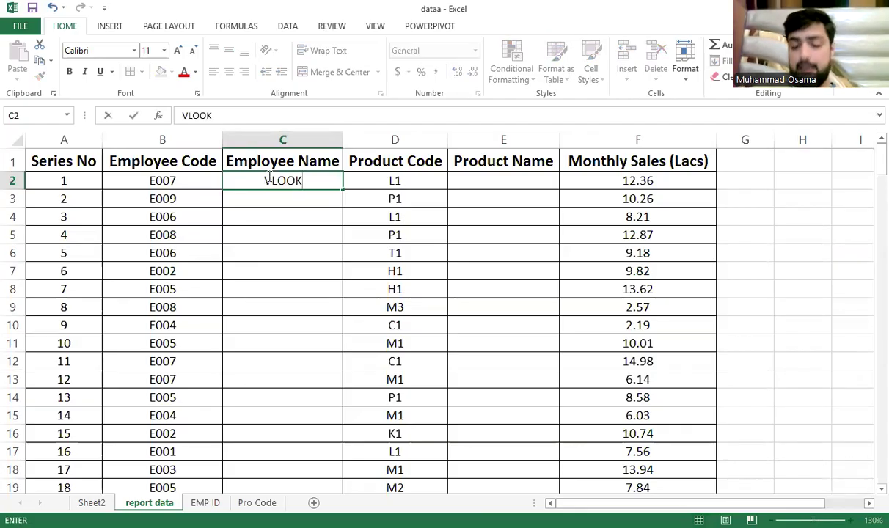
key(BackSpace)
key(BackSpace)
key(BackSpace)
key(BackSpace)
key(BackSpace)
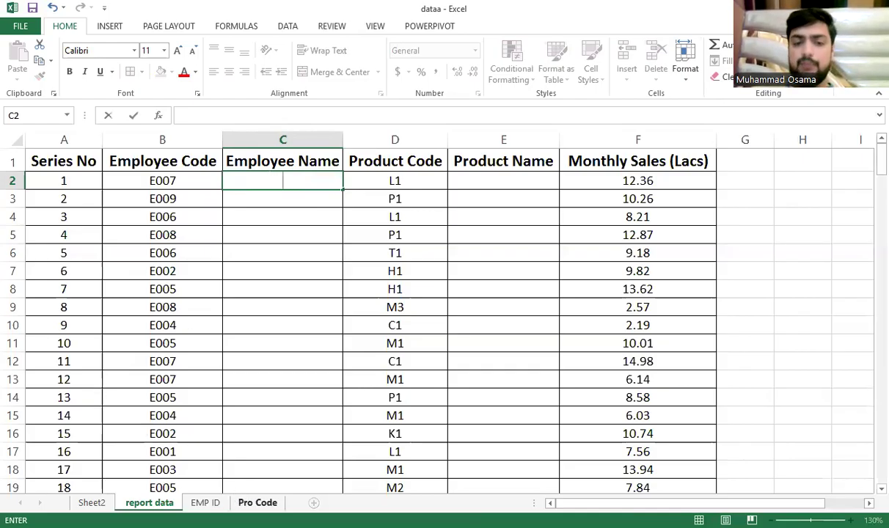
On the EMP ID sheet, insert a new column B headed 'DEPART' before the employee names
click(205, 503)
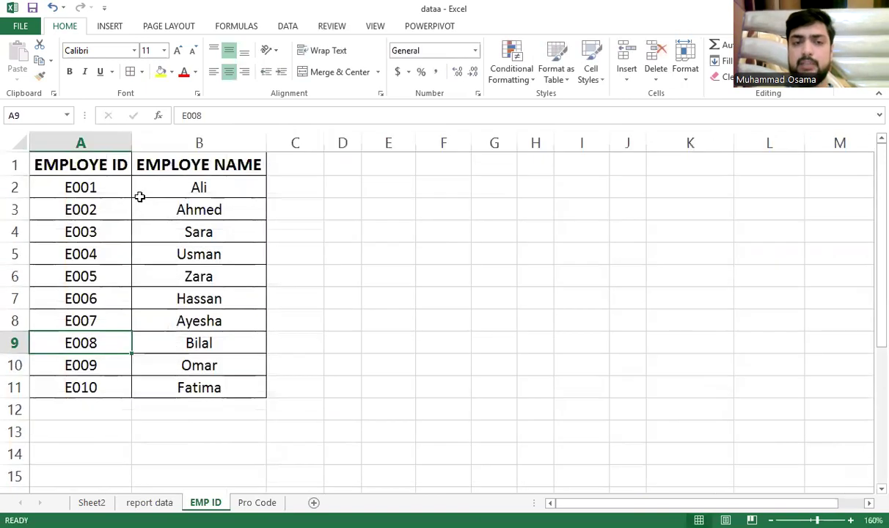
drag(163, 169, 116, 204)
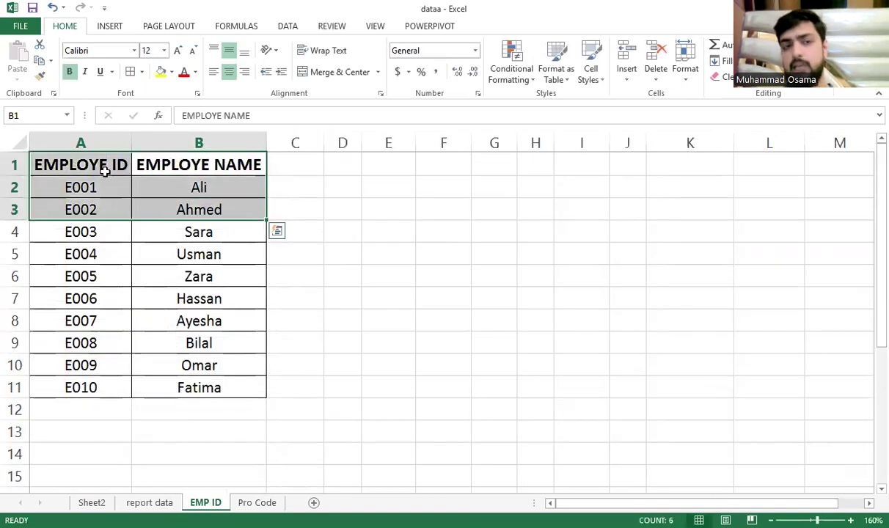
click(102, 169)
click(200, 170)
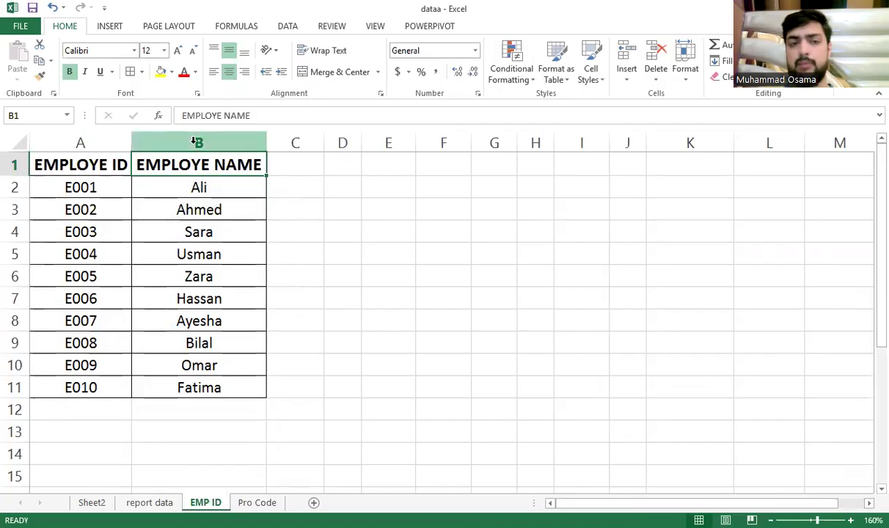
right_click(198, 143)
click(236, 229)
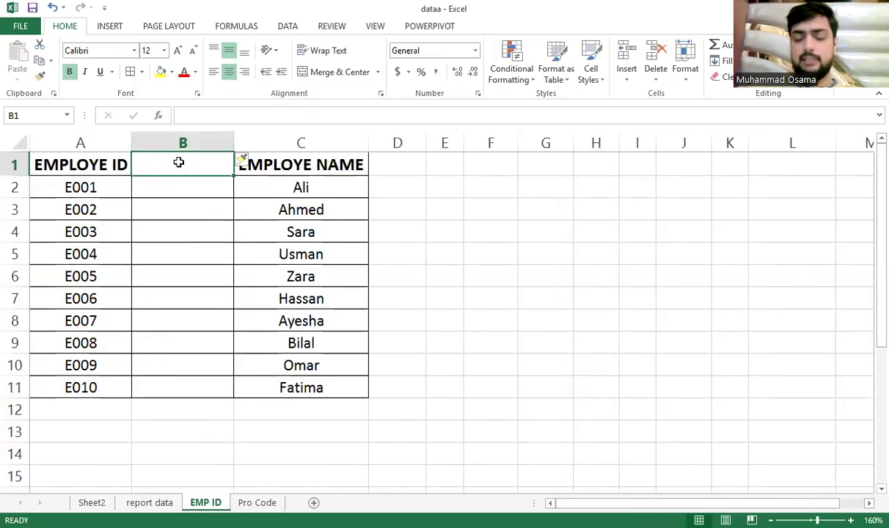
text(DEPAR)
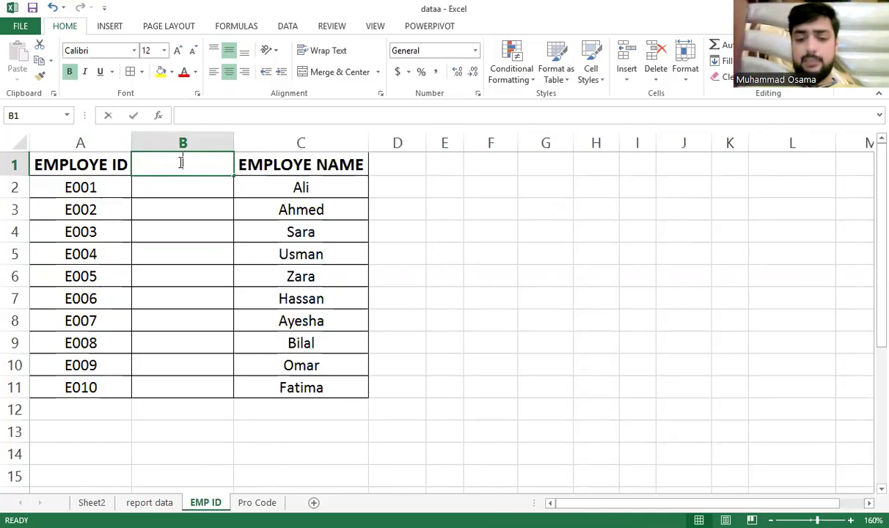
text(T)
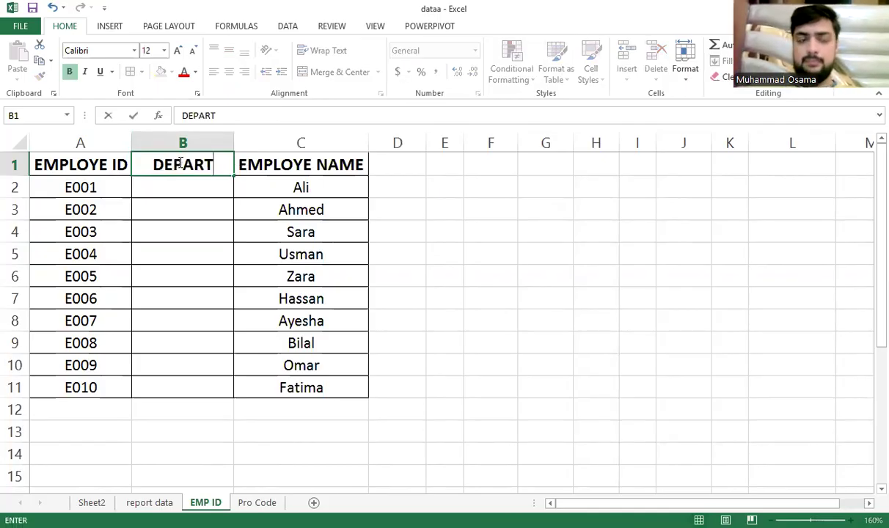
key(Return)
Enter departments Sale, HR, Operation and Branch for employees E001 to E004
text(Sale)
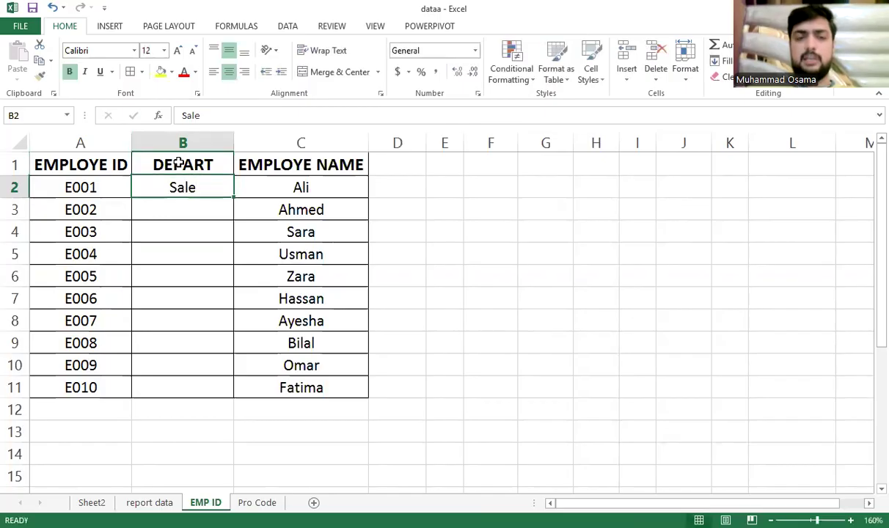
key(Return)
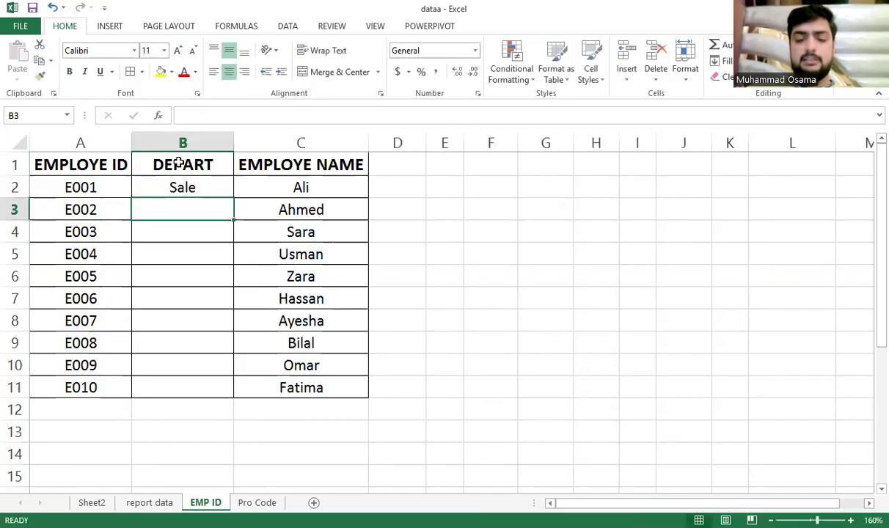
text(C)
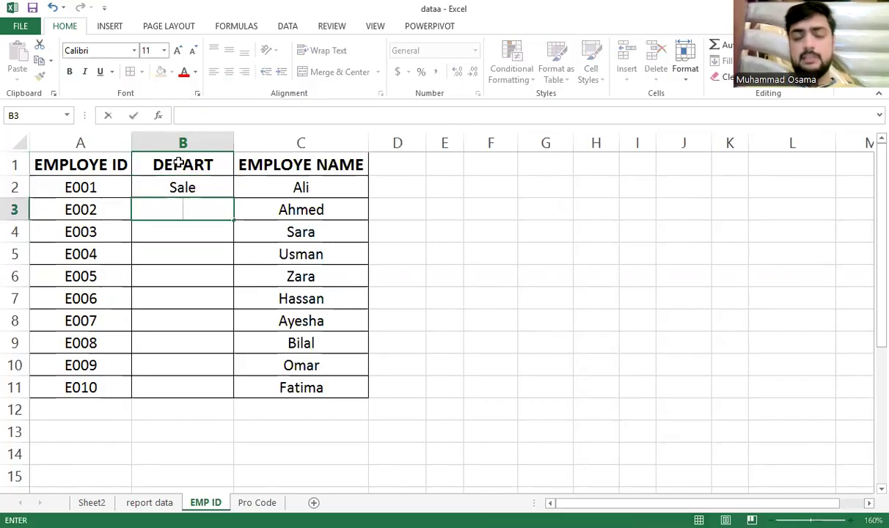
text(Hr)
key(BackSpace)
text(R)
key(Return)
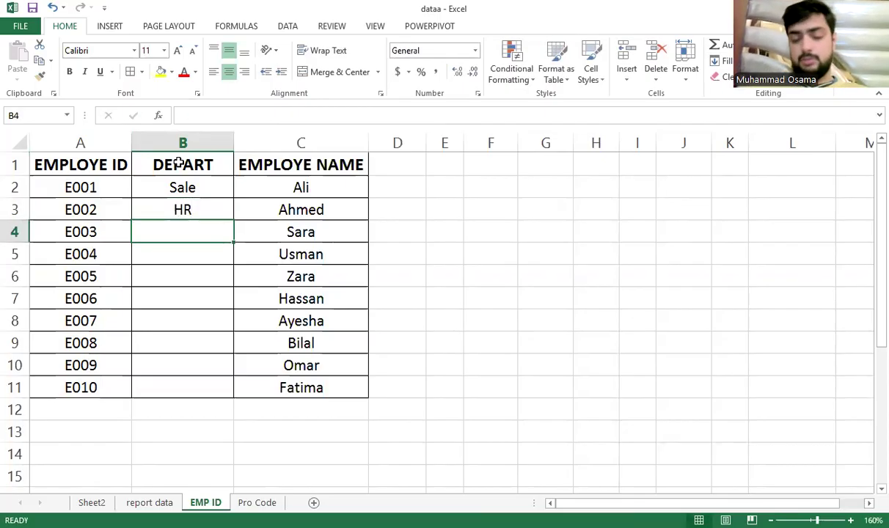
text(Operation)
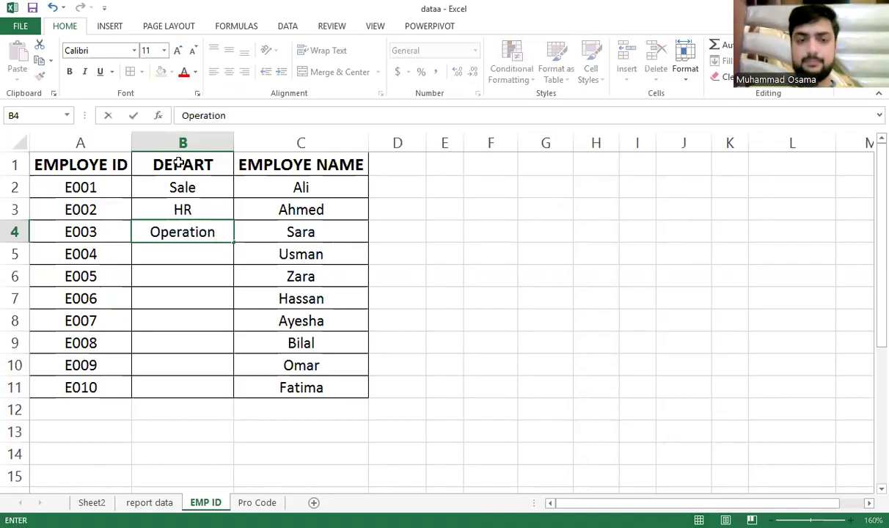
key(Return)
text(Branch)
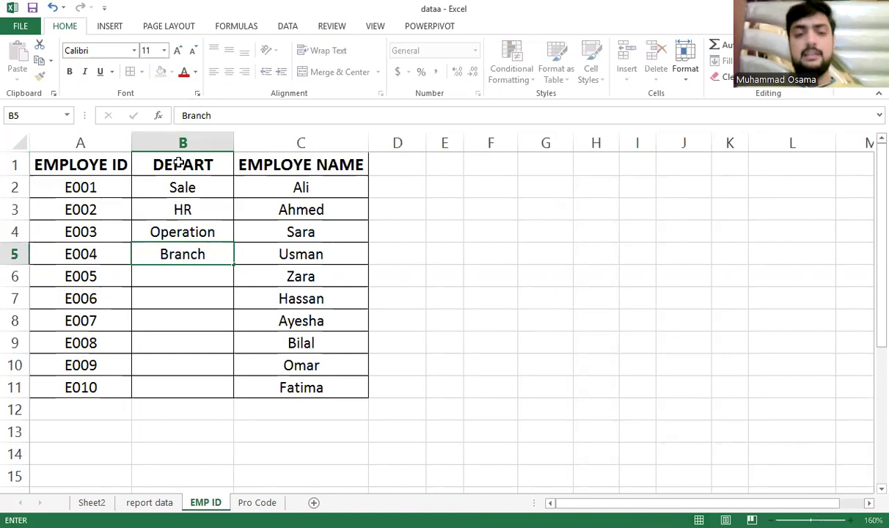
key(Return)
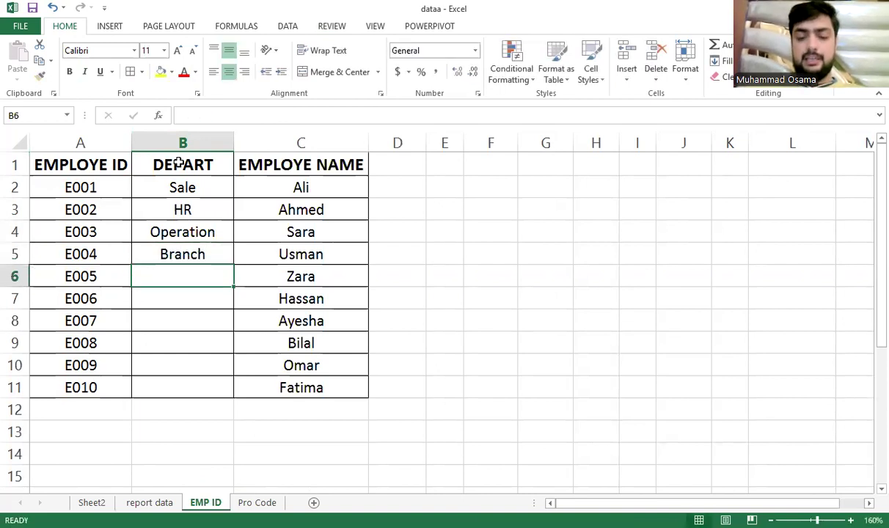
Enter Head office, Credit, IT, HR, HR and Sale for employees E005 to E010
text(Head office)
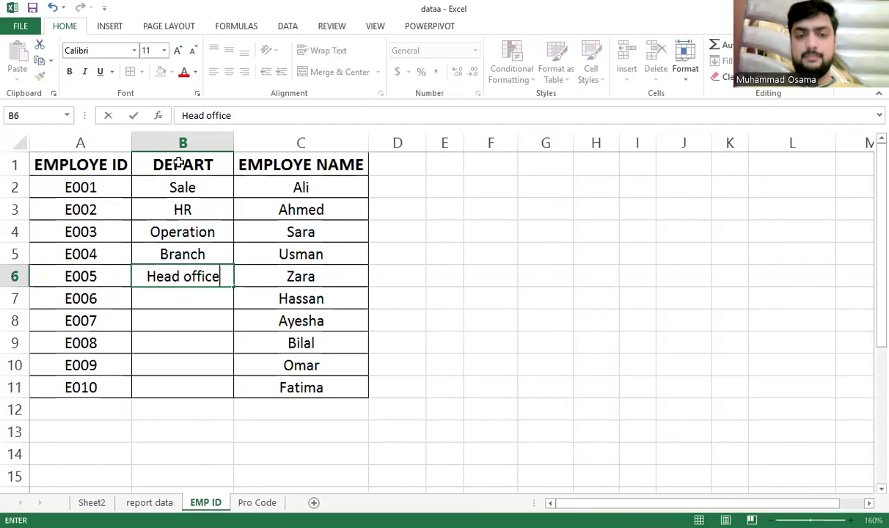
key(Return)
text(Credit)
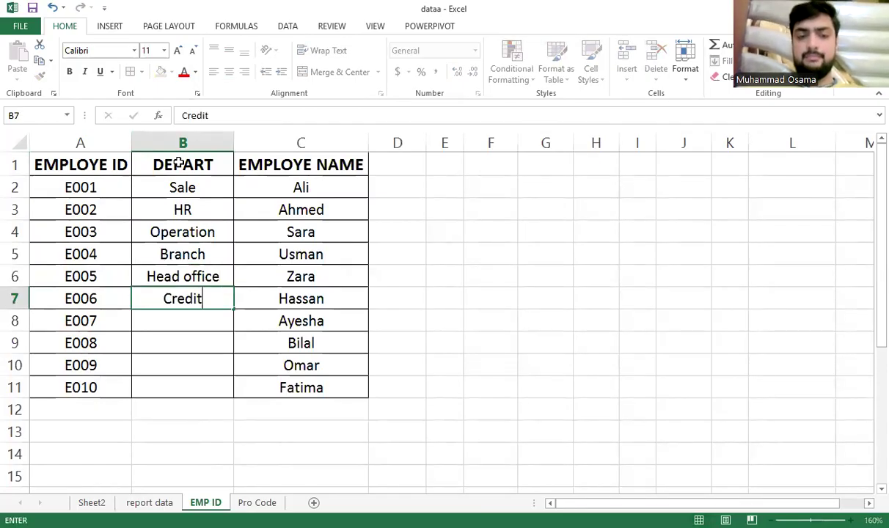
key(Return)
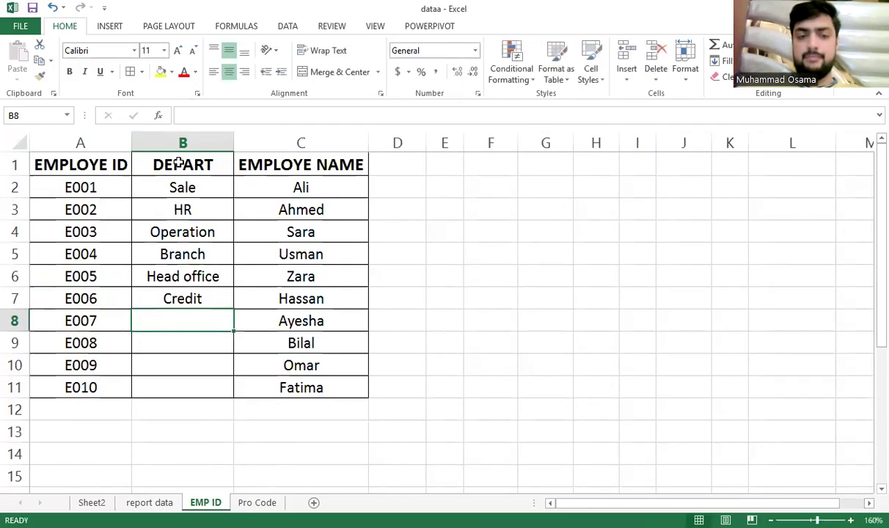
text(IT)
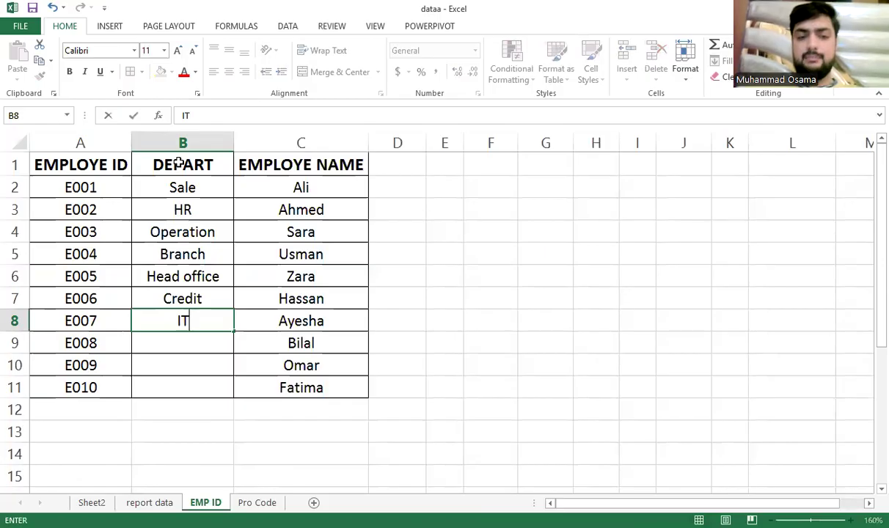
key(Return)
text(HR)
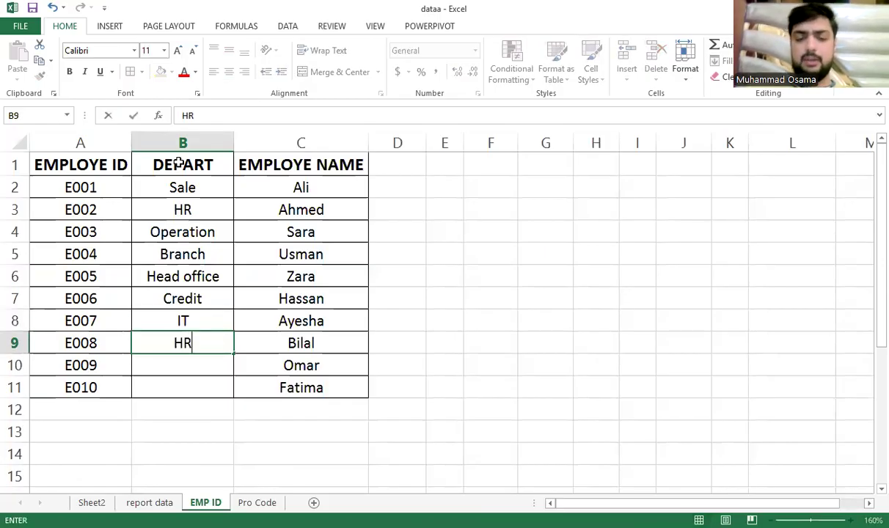
key(Return)
text(Hr)
key(Return)
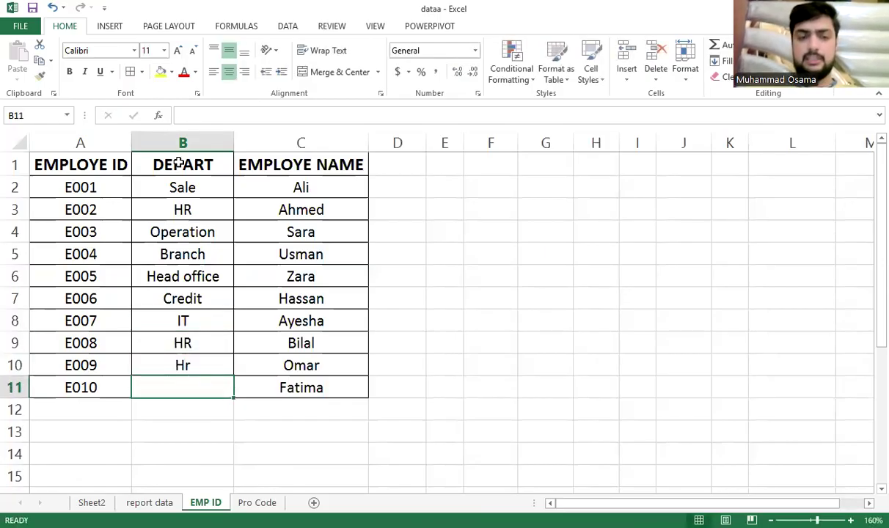
key(Up)
text(HR)
key(Return)
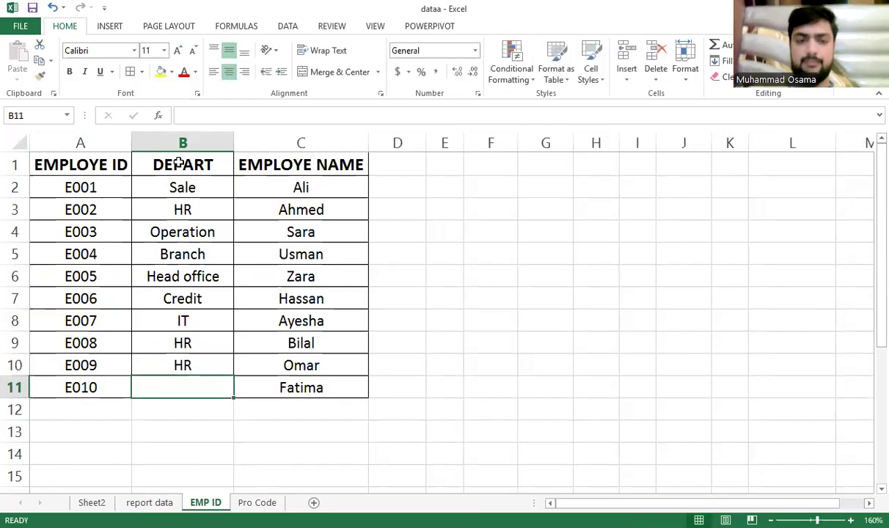
text(Sale)
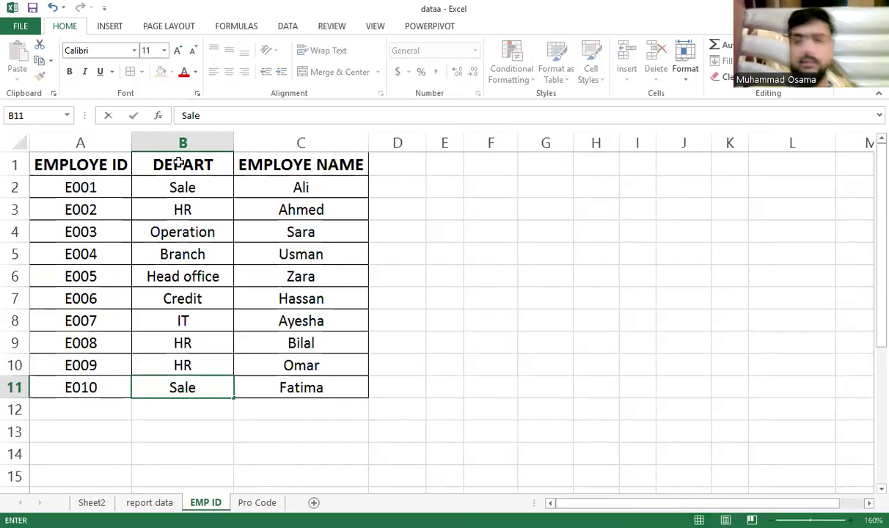
Review the employee IDs E001–E010 and their names on the EMP ID sheet
drag(81, 187, 65, 340)
drag(91, 187, 101, 330)
drag(328, 184, 329, 385)
drag(93, 187, 105, 389)
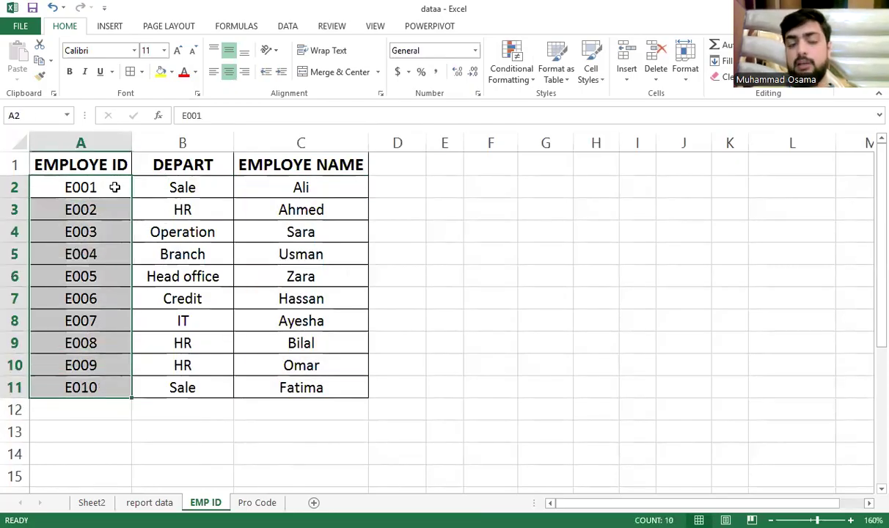
drag(308, 209, 326, 387)
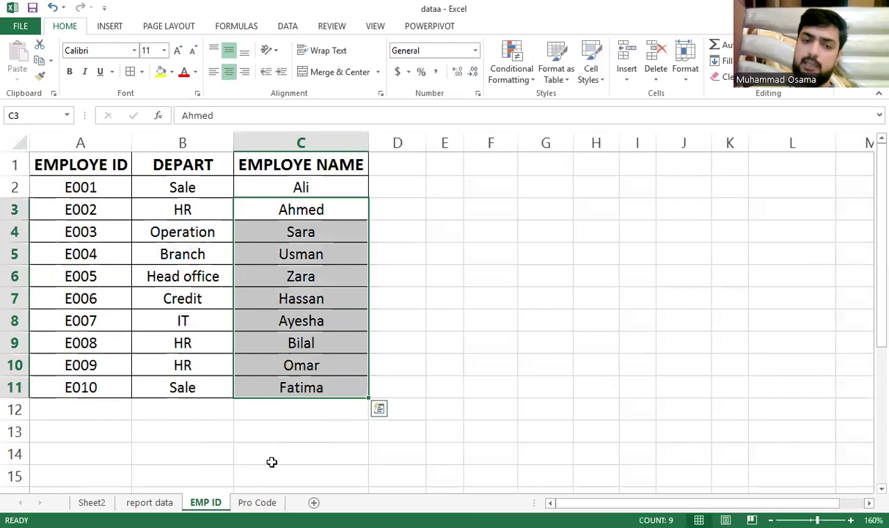
Return to the report data sheet, look over the sales table, and select cell C2
click(138, 500)
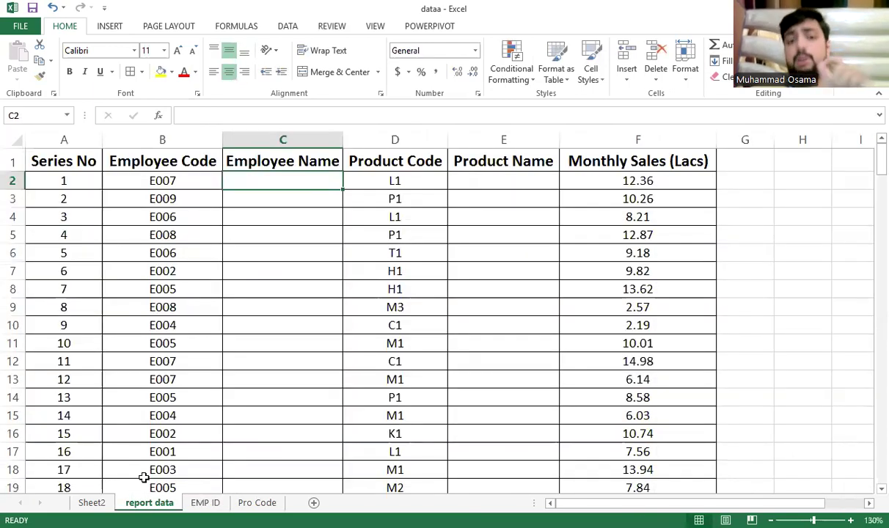
drag(183, 166, 167, 433)
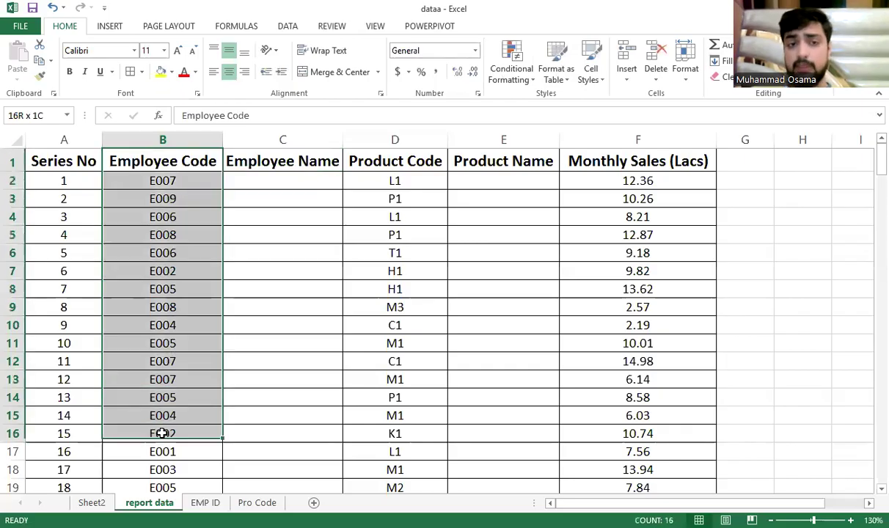
drag(378, 183, 395, 452)
drag(587, 216, 585, 431)
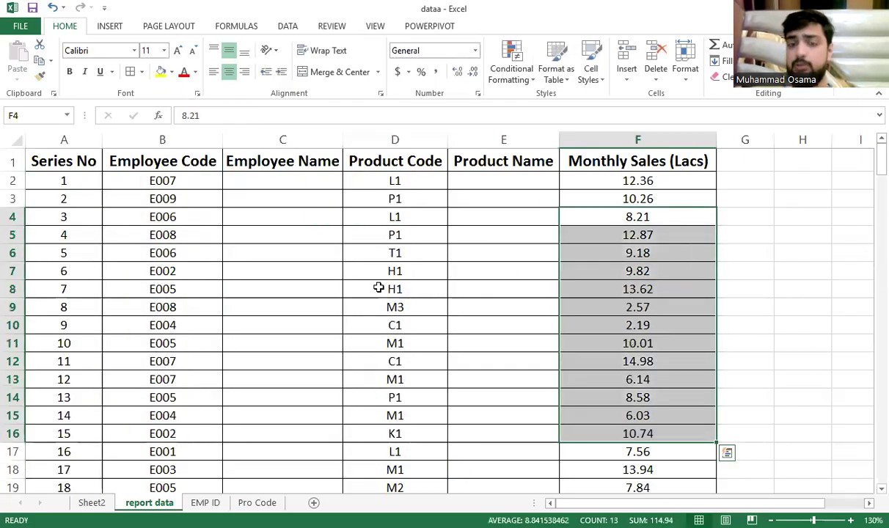
drag(85, 228, 652, 217)
drag(149, 338, 631, 272)
drag(163, 434, 514, 414)
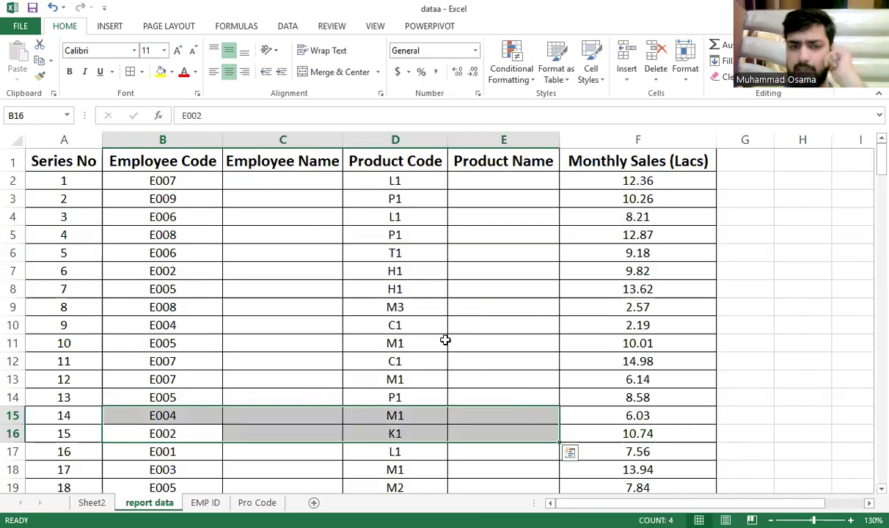
click(284, 176)
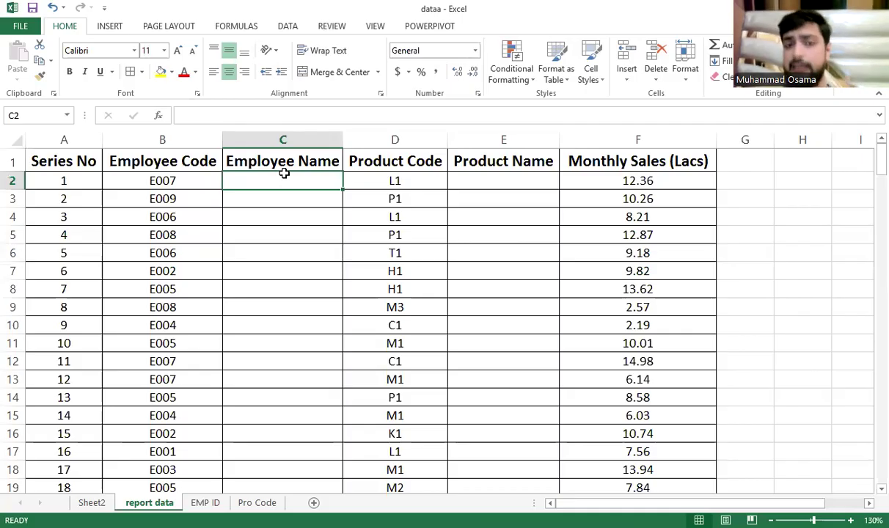
Begin a =VLOOKUP( in C2 using B2 (employee code E007) as the lookup value
text(=)
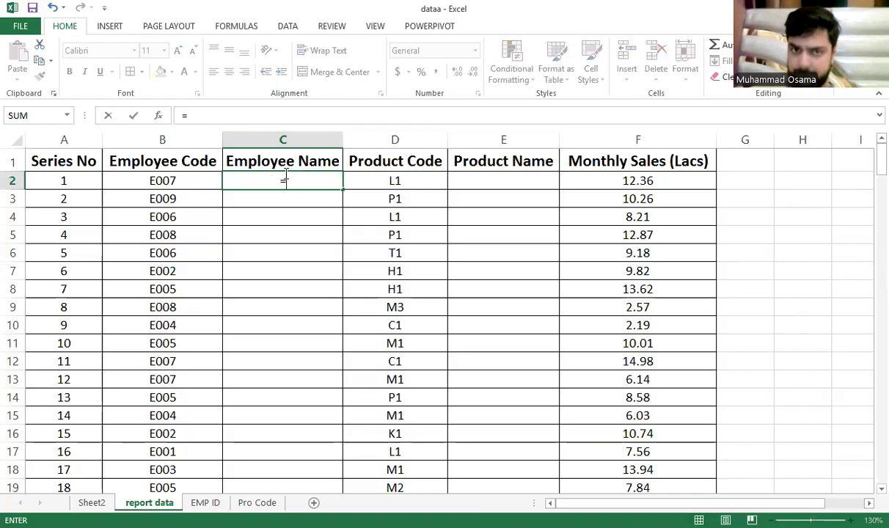
text(vlookup)
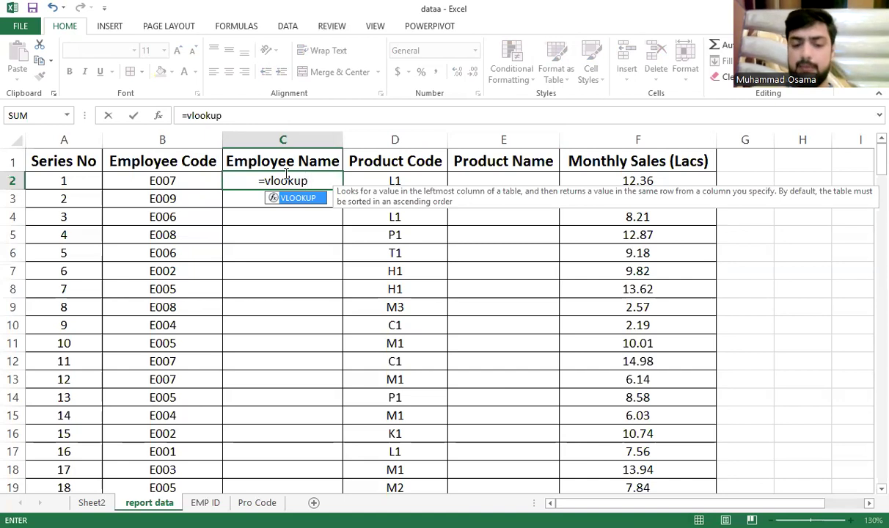
text(()
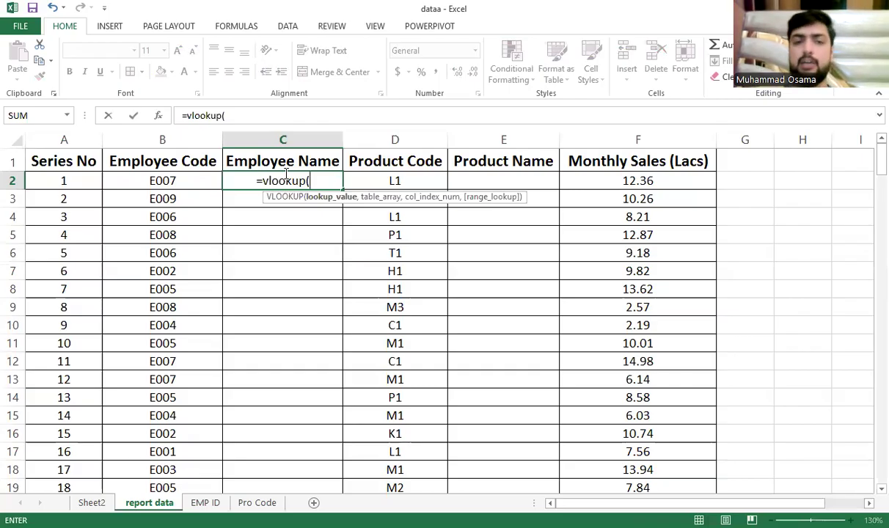
click(149, 179)
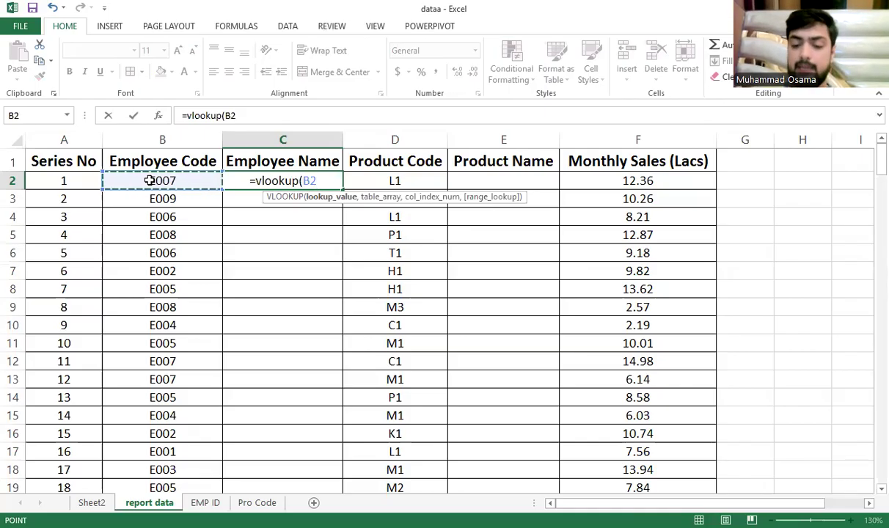
text(,)
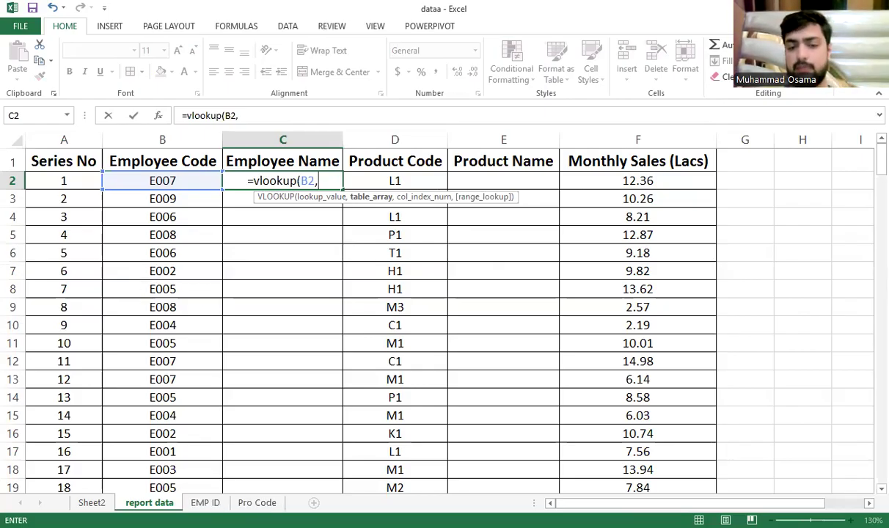
Set the lookup table to 'EMP ID'!$A$2:$C$11, locked as an absolute range
click(217, 505)
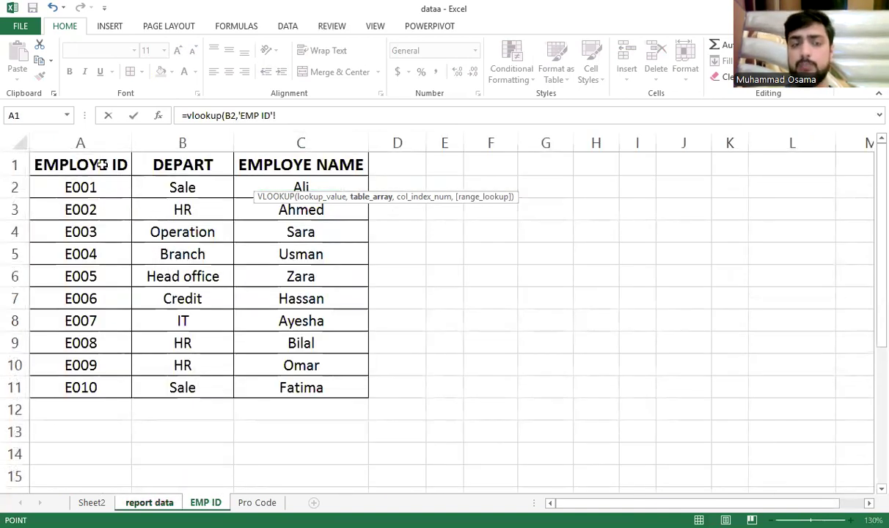
click(97, 174)
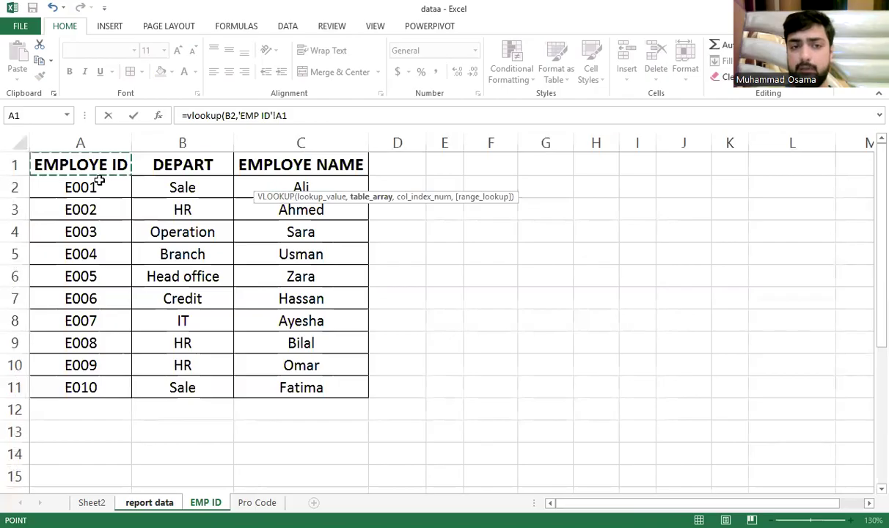
shift+click(302, 386)
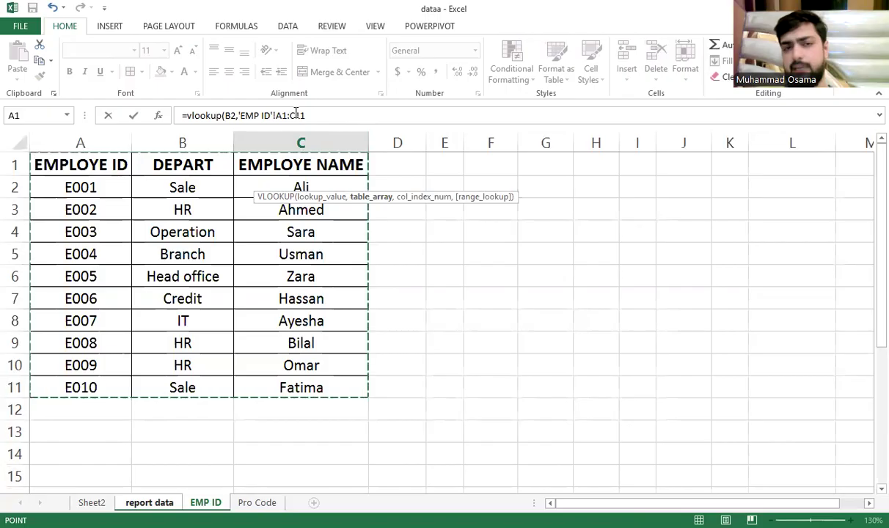
click(95, 185)
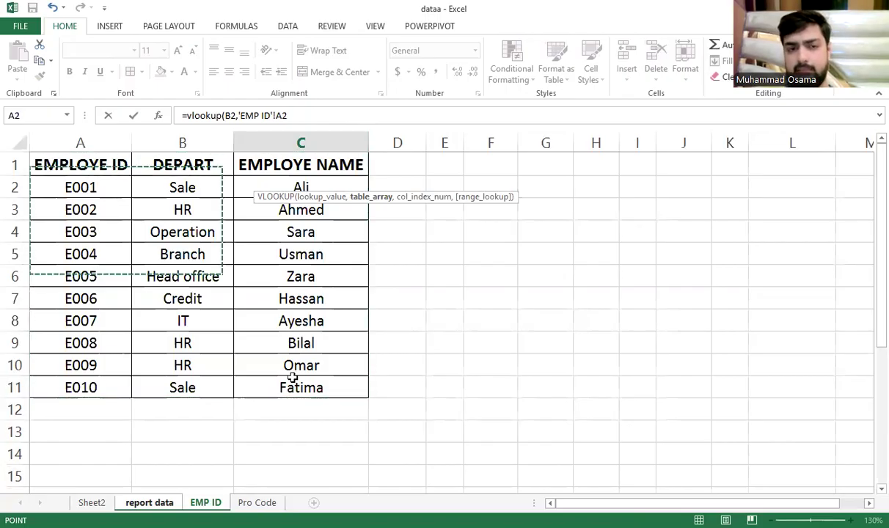
click(261, 142)
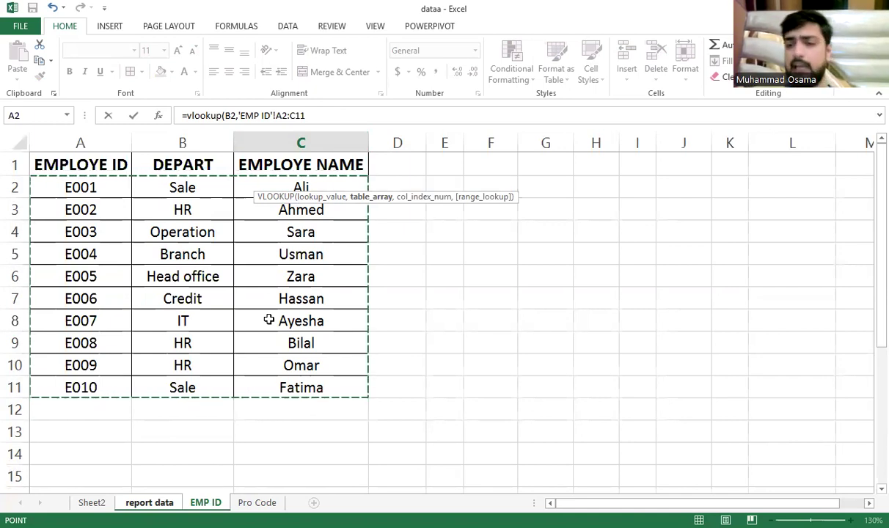
key(F4)
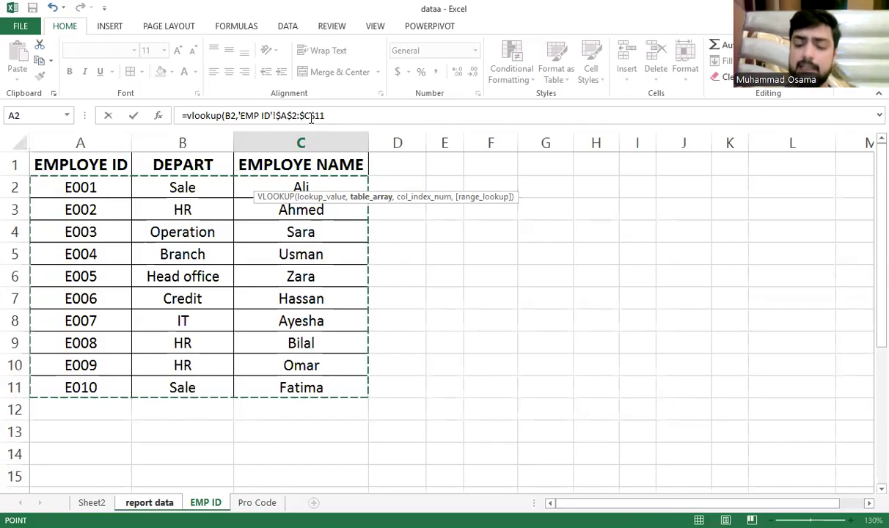
text(,)
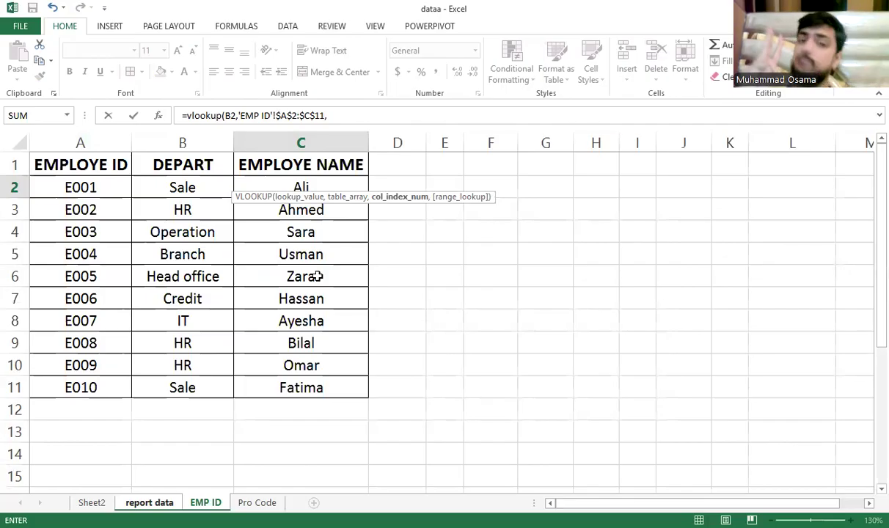
Finish the VLOOKUP with column index 3 and exact match 0, returning Ayesha
text(3)
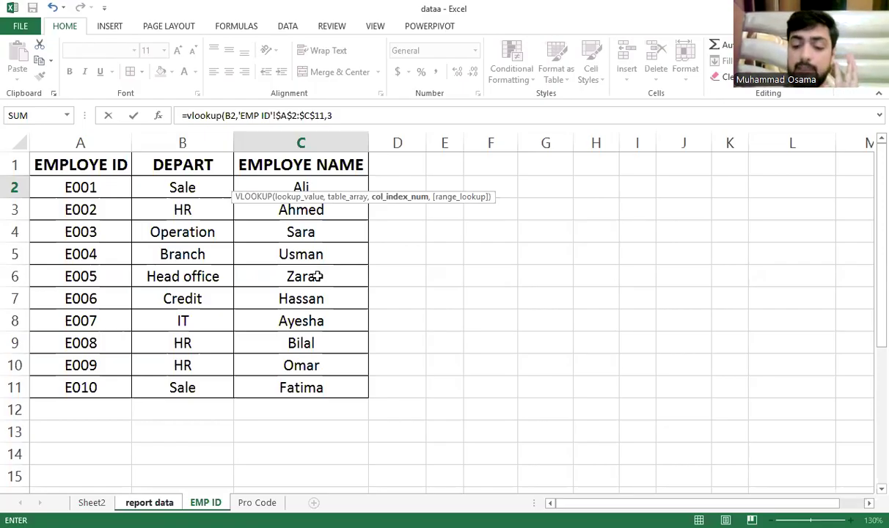
text(,)
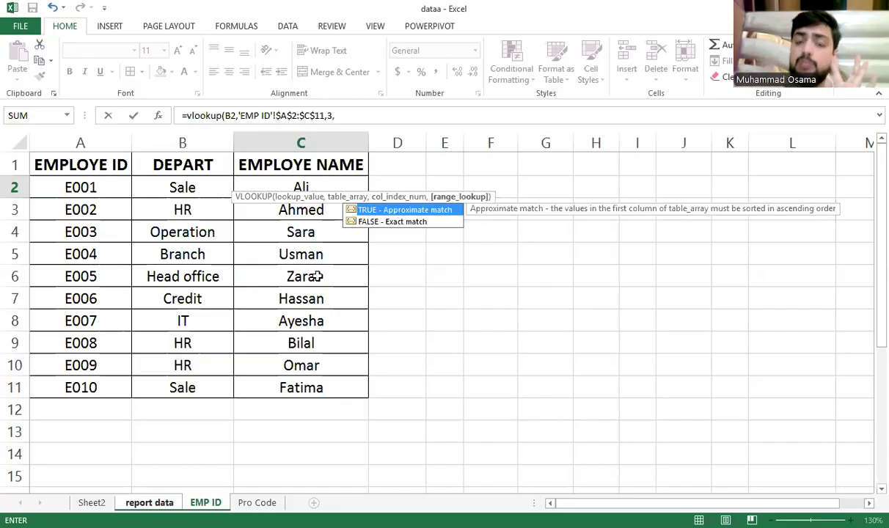
text(0)
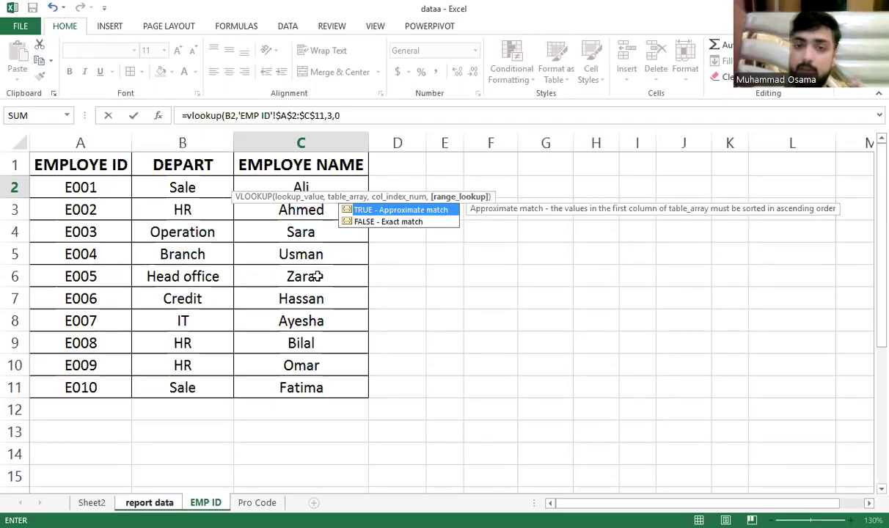
key(Return)
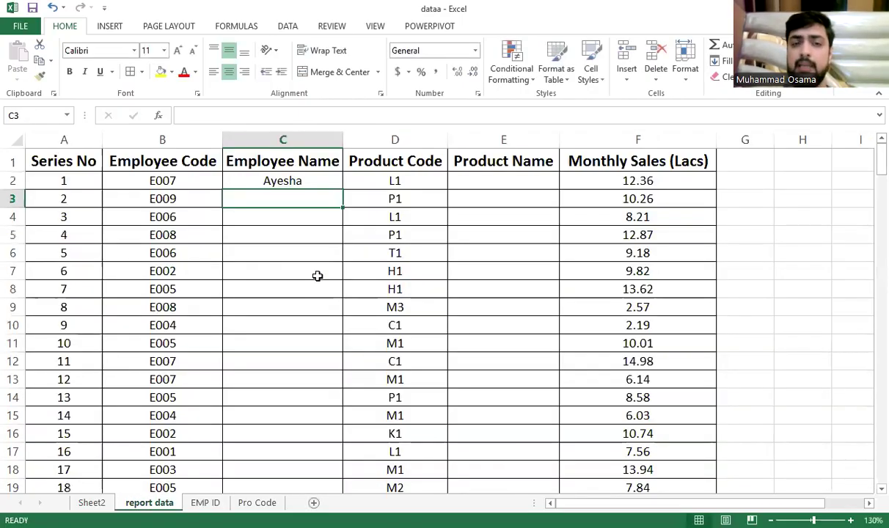
Confirm on the EMP ID sheet that employee E007 is Ayesha
click(321, 181)
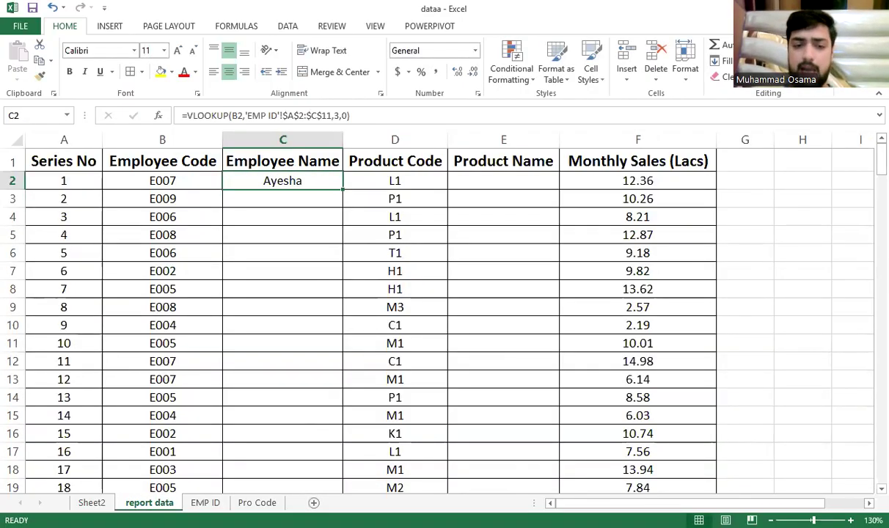
click(205, 503)
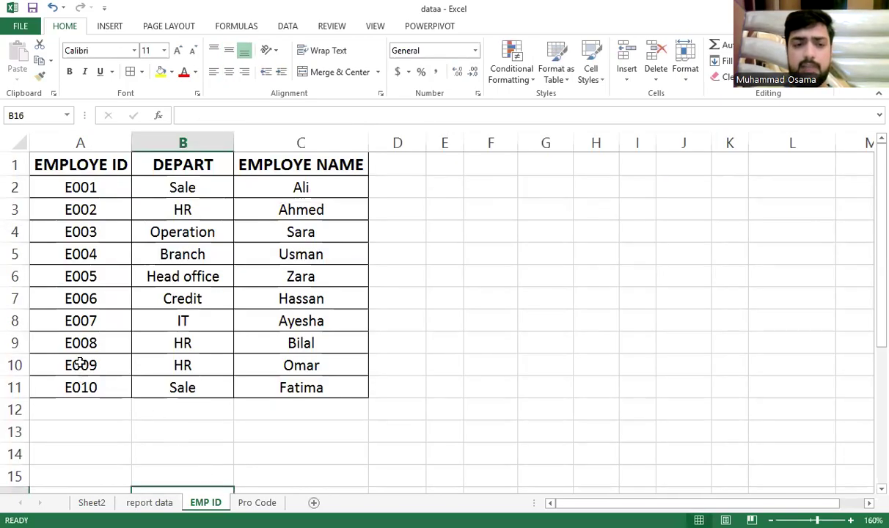
click(86, 321)
click(200, 321)
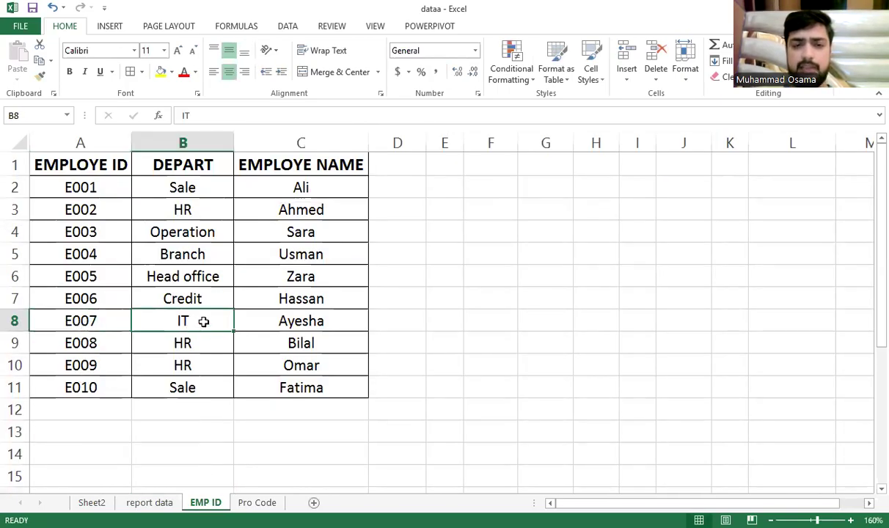
click(303, 319)
Select Employee Name cells C2:C201 and paste the lookup formula down the column
click(148, 502)
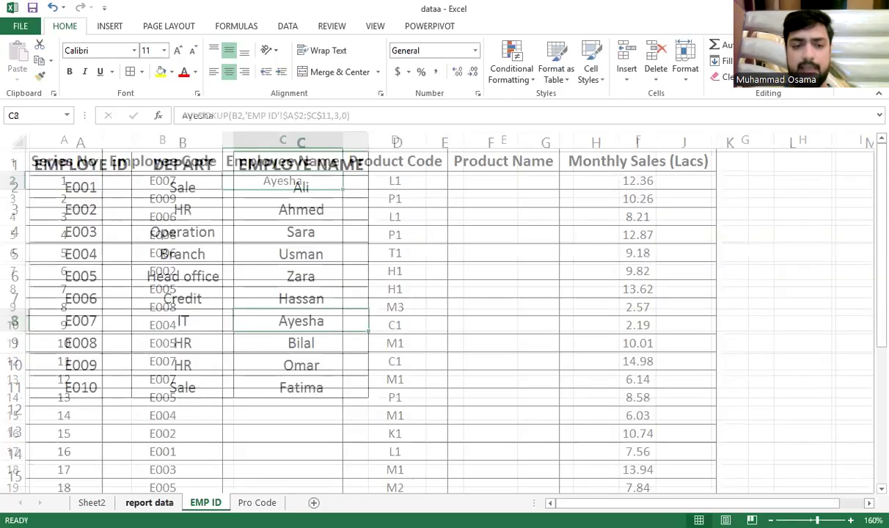
click(217, 300)
key(ctrl+Down)
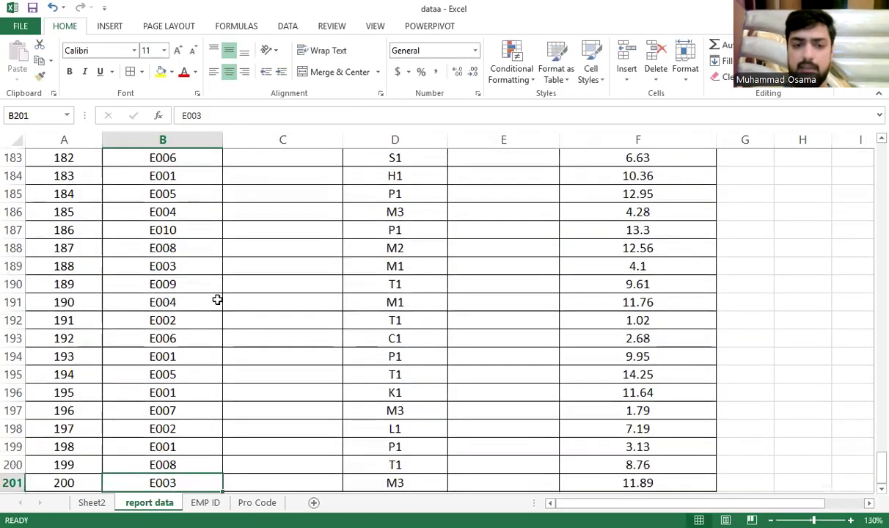
key(Right)
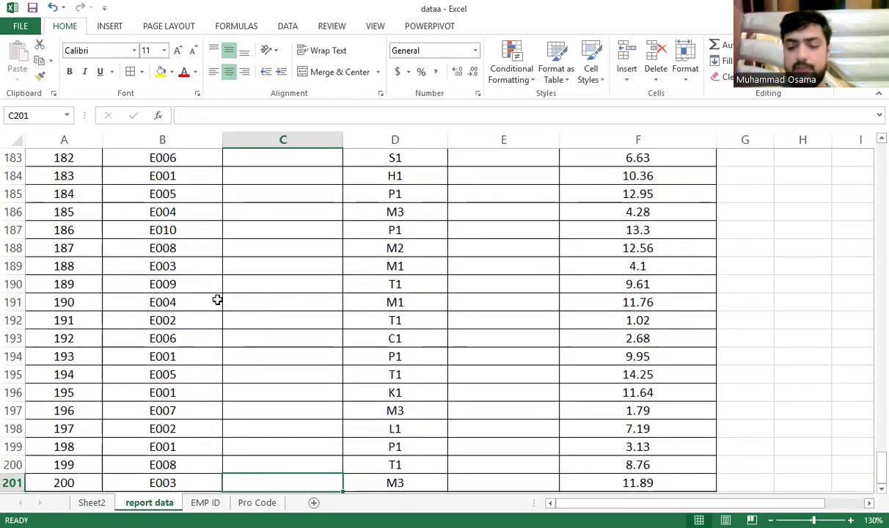
key(ctrl+shift+Up)
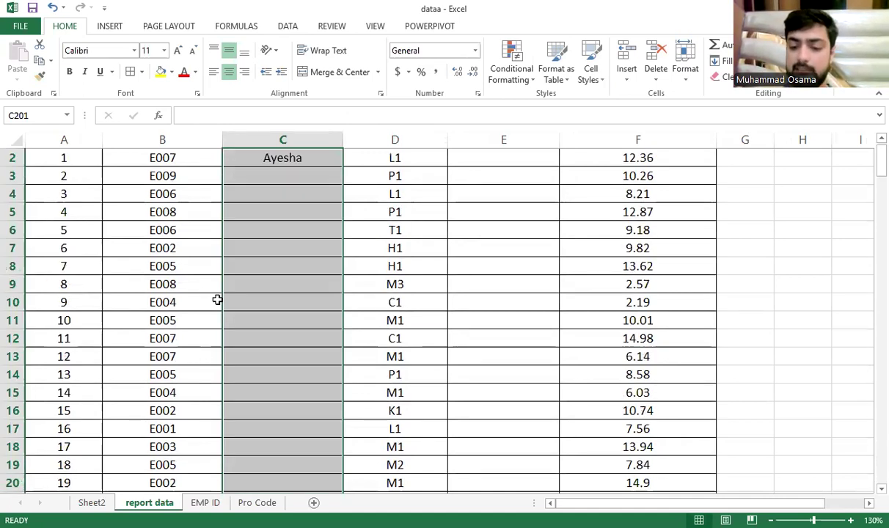
key(ctrl+BackSpace)
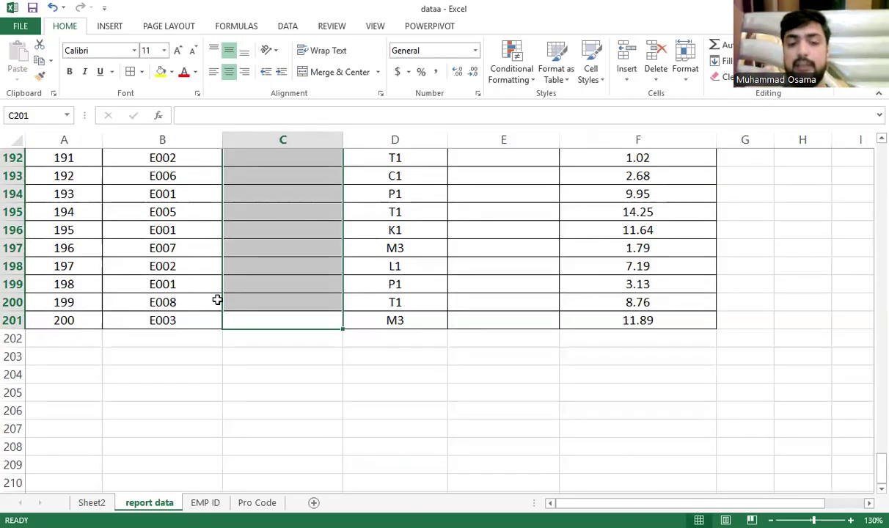
key(ctrl+v)
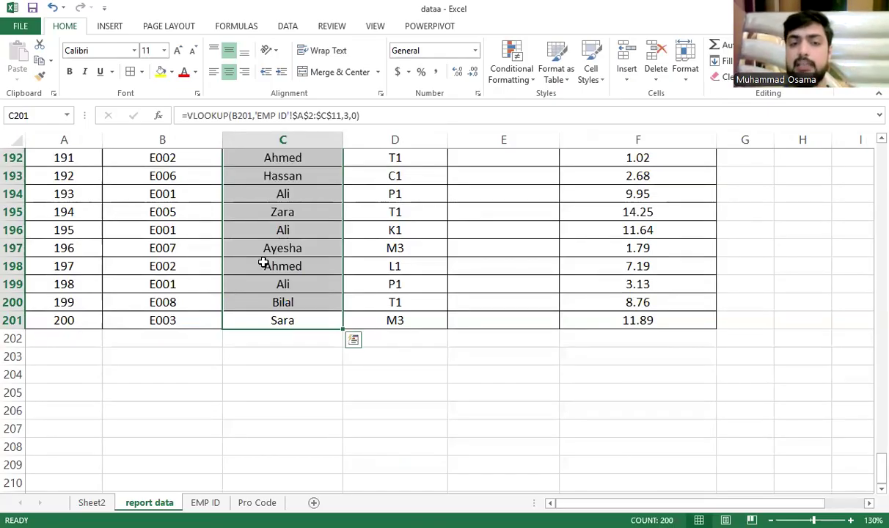
Spot-check the filled Employee Names against the EMP ID table
scroll(282, 253, up, 20)
scroll(286, 249, up, 6)
scroll(293, 220, down, 4)
scroll(291, 217, up, 2)
scroll(291, 216, up, 20)
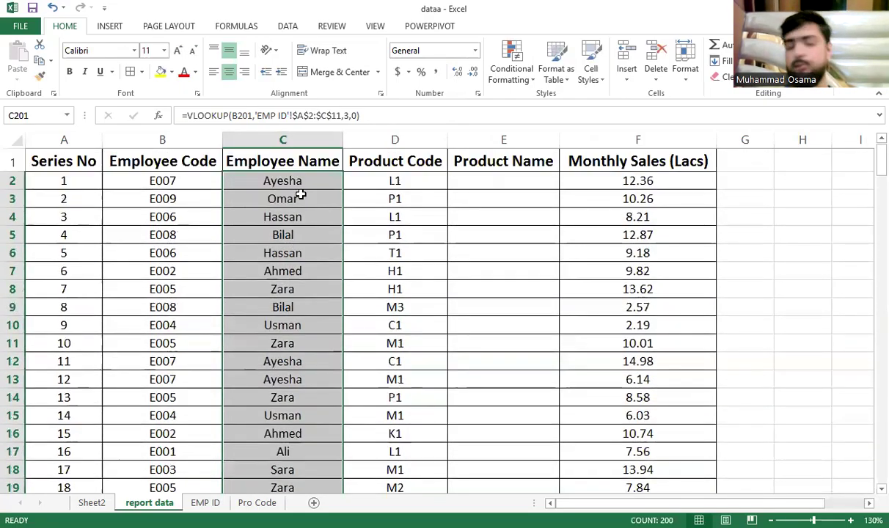
click(297, 197)
key(Down)
key(Down)
key(Down)
key(Down)
key(Down)
key(Down)
key(Down)
key(Down)
key(Down)
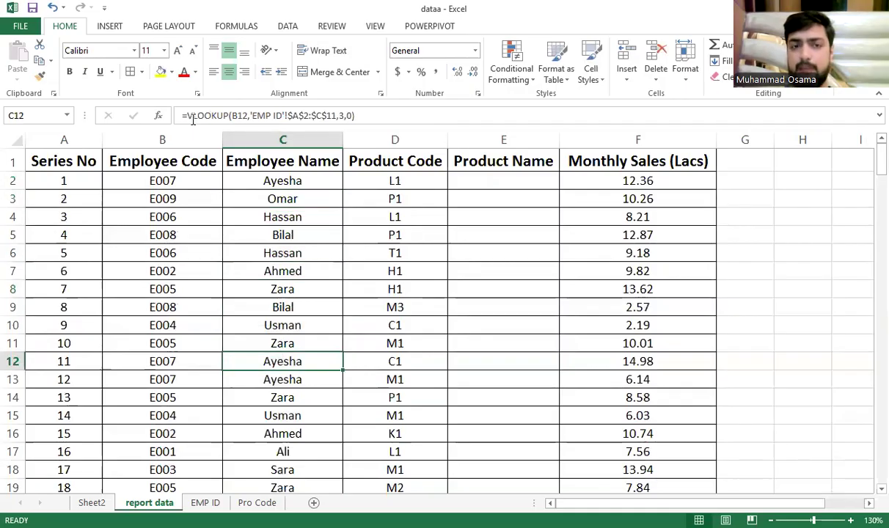
scroll(313, 269, down, 7)
scroll(313, 269, down, 11)
scroll(307, 260, up, 4)
scroll(308, 259, down, 4)
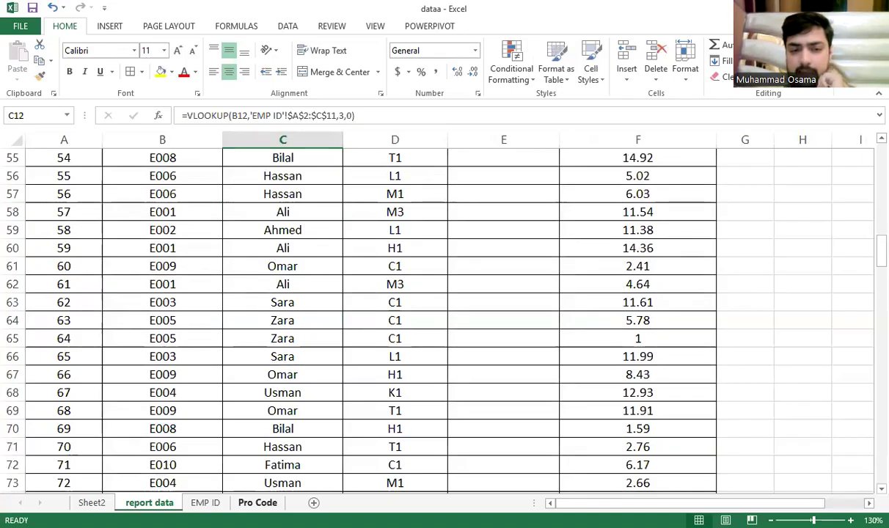
click(205, 502)
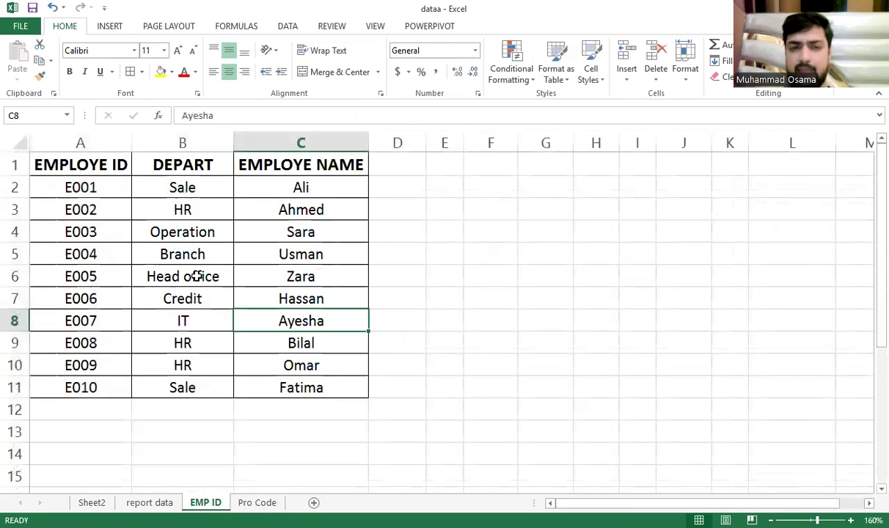
click(149, 502)
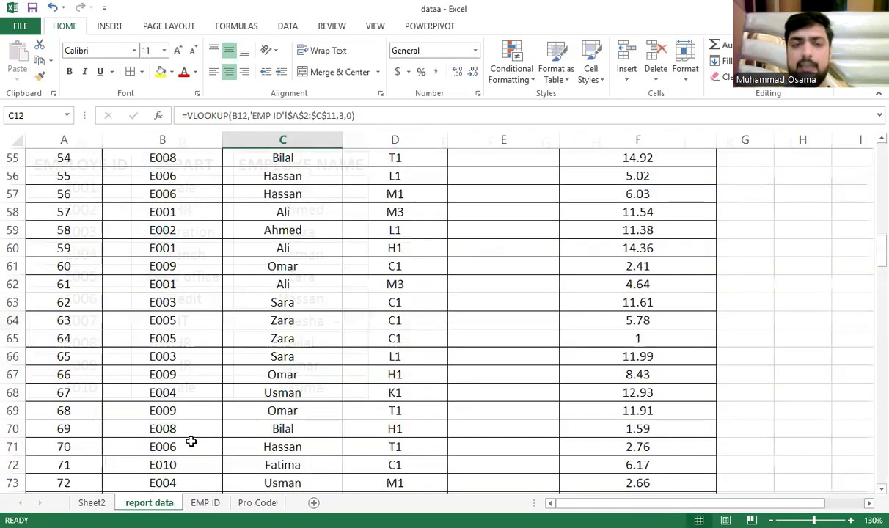
scroll(224, 323, down, 1)
scroll(249, 296, up, 3)
scroll(293, 268, up, 16)
Select and copy the Employee Name cells C2:C201
click(292, 181)
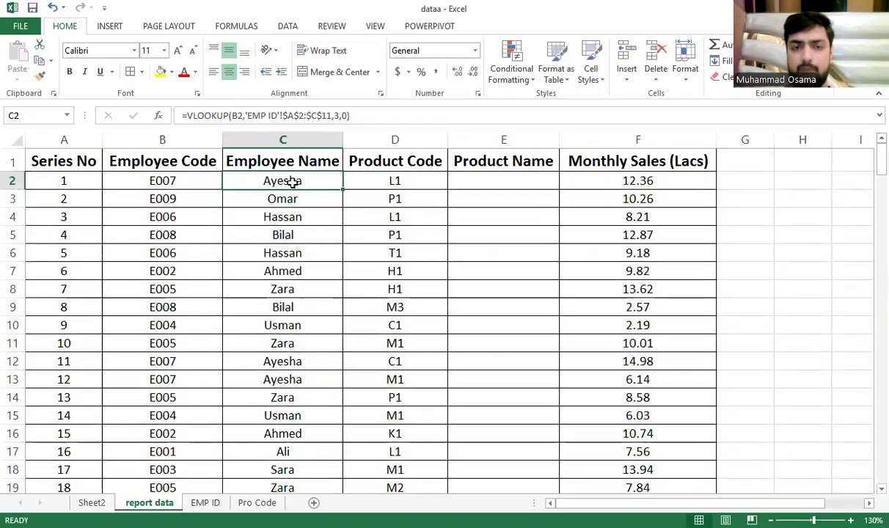
key(ctrl+shift+Down)
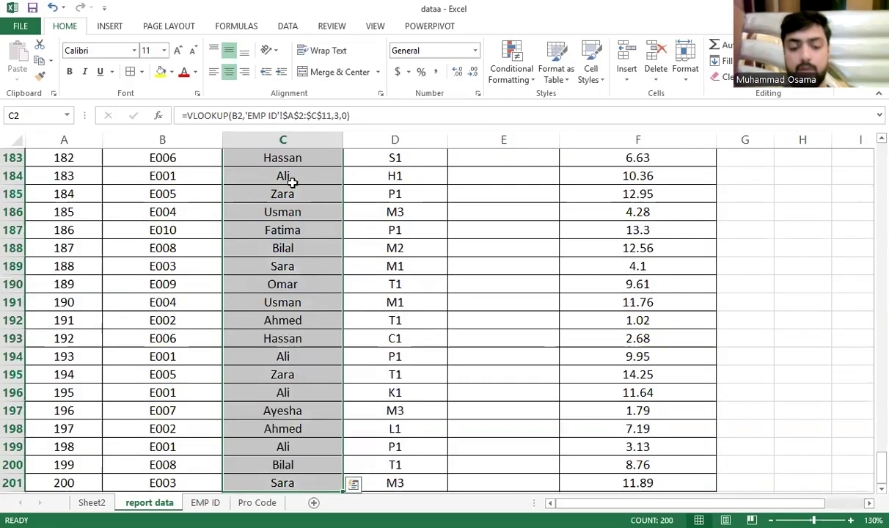
key(ctrl+c)
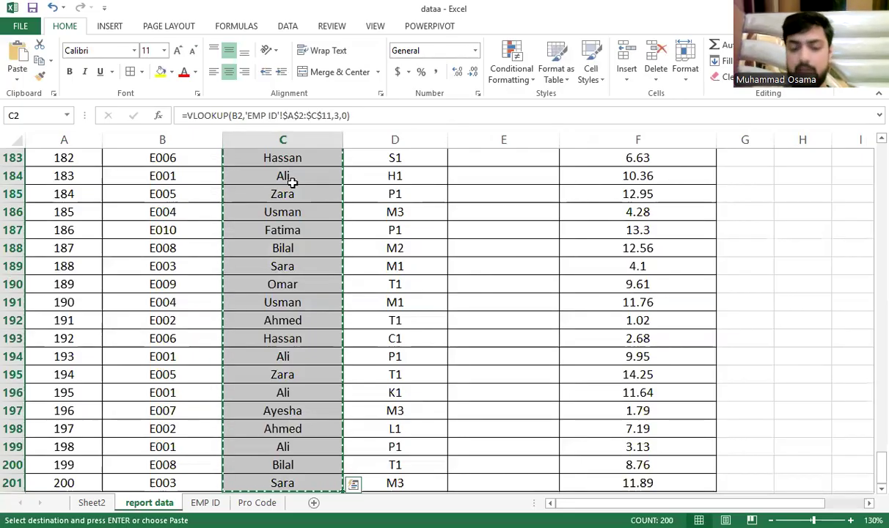
Paste C2:C201 back as values only, then confirm cells like C3 (Omar) are static
key(ctrl+v)
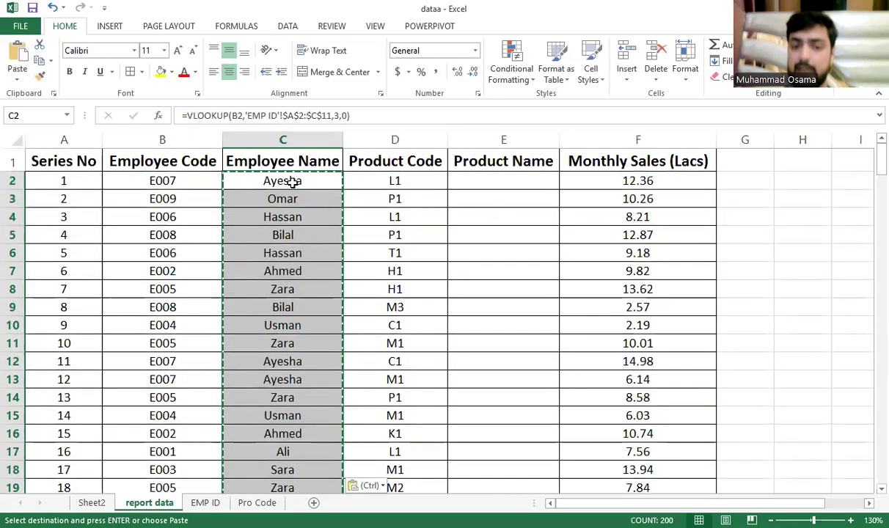
click(354, 484)
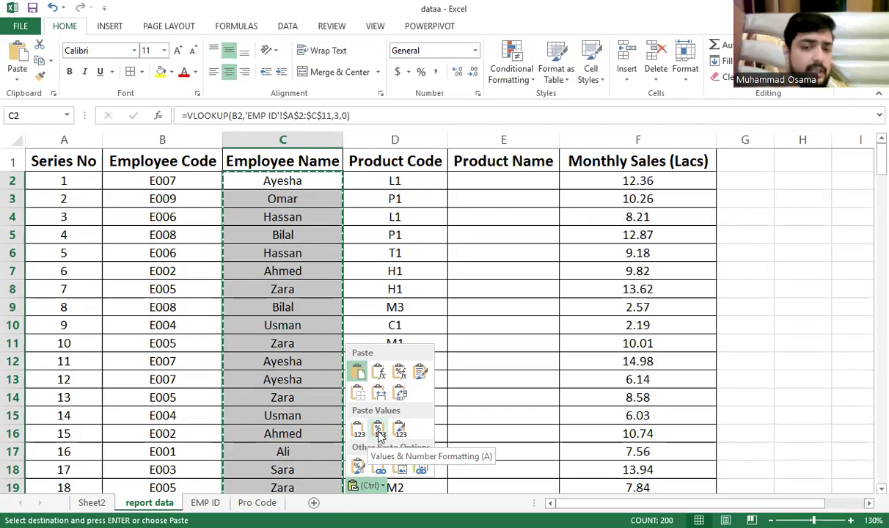
click(213, 117)
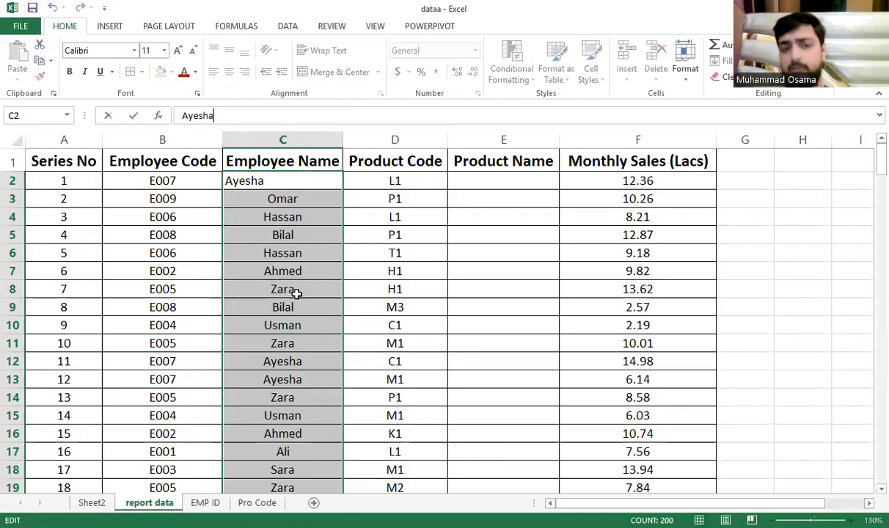
click(298, 292)
click(269, 414)
click(280, 271)
click(277, 199)
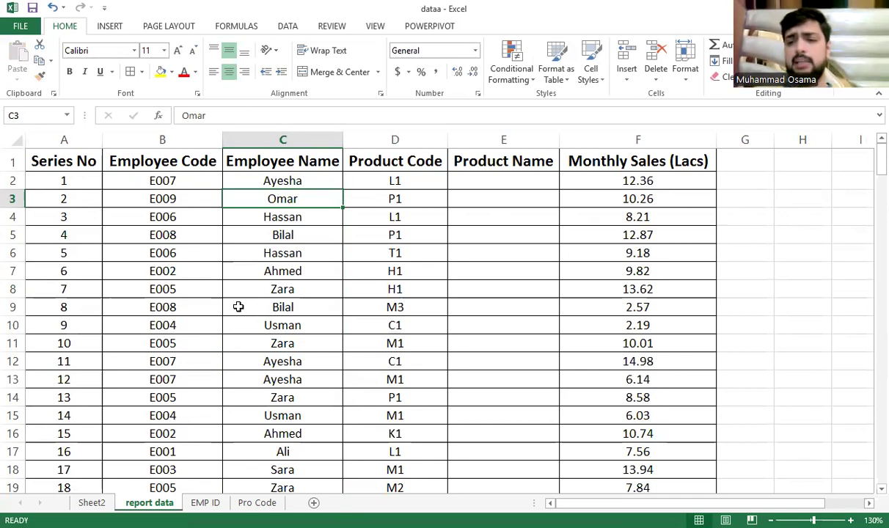
In E2, build =VLOOKUP(D2,'Pro Code'!A2:B11,2,0) for the first Product Name
click(483, 180)
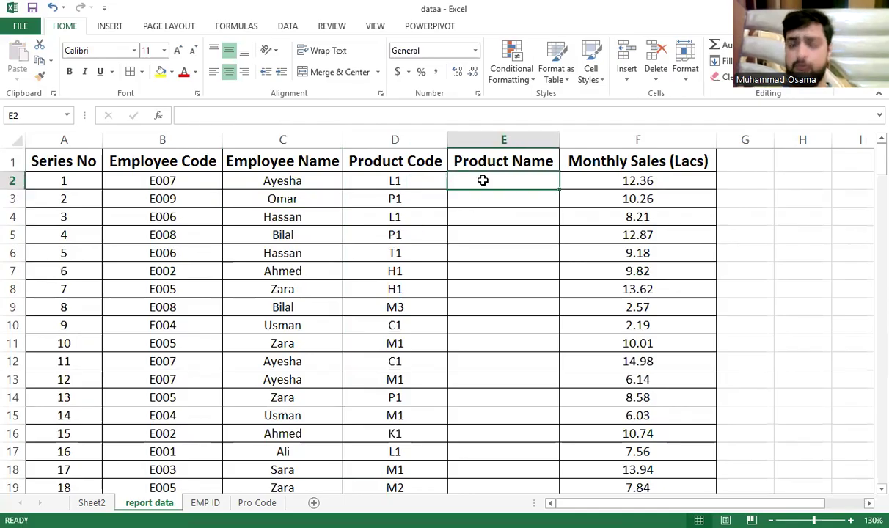
text(=)
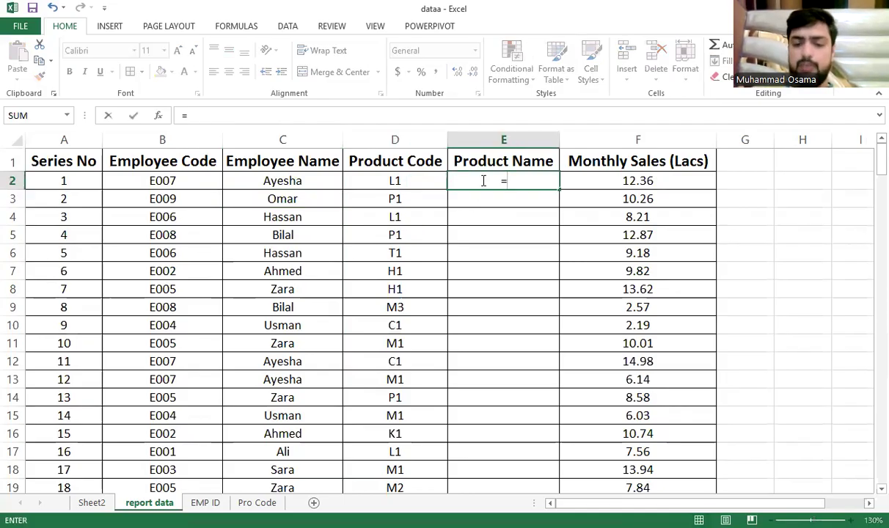
text(VLOOKUP()
click(421, 177)
text(,)
click(258, 502)
click(73, 201)
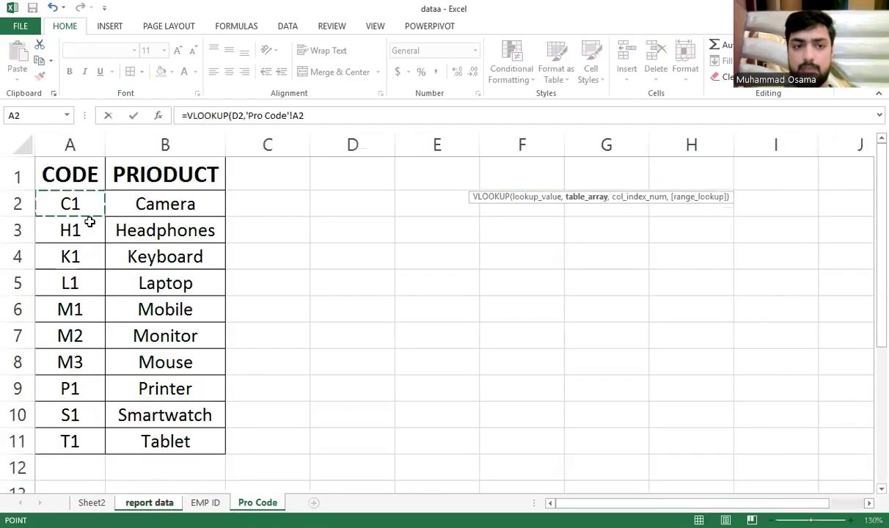
shift+click(181, 439)
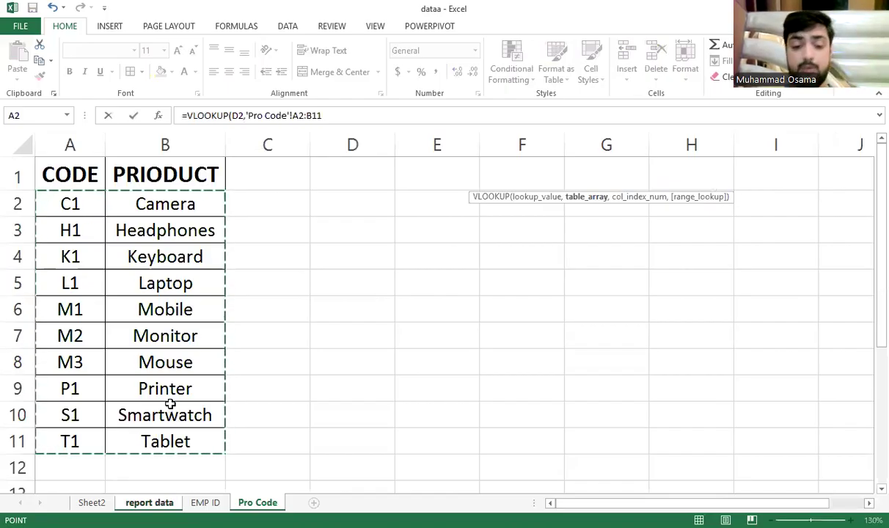
text(,2)
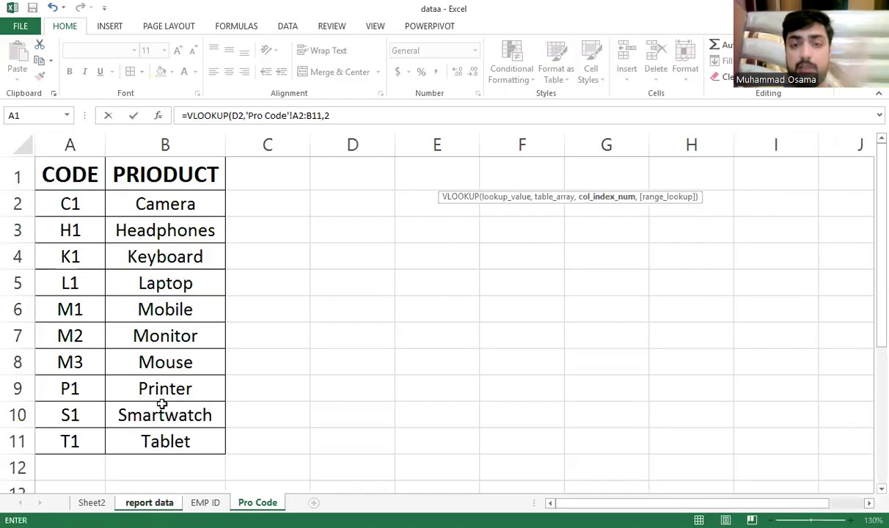
text(,0)
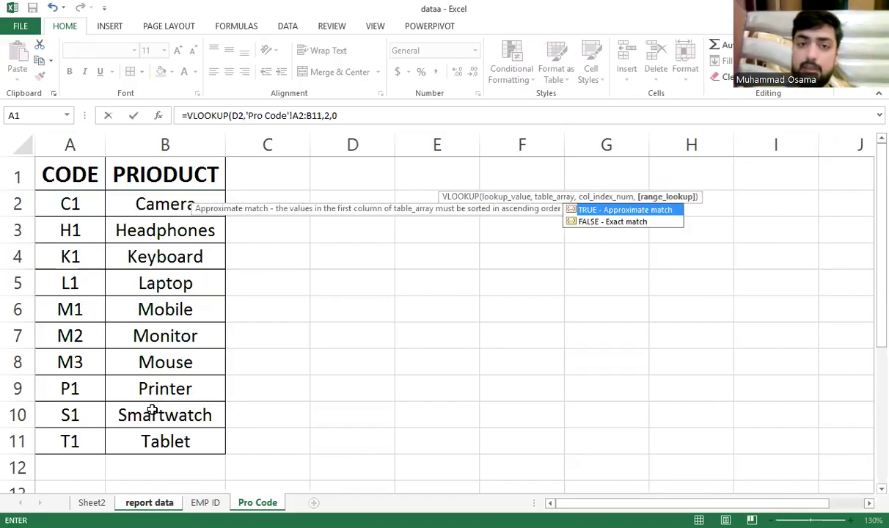
Lock the range end as $B$11 with F4, re-add ,2,0 and confirm so E2 shows Laptop
key(BackSpace)
key(BackSpace)
key(BackSpace)
key(BackSpace)
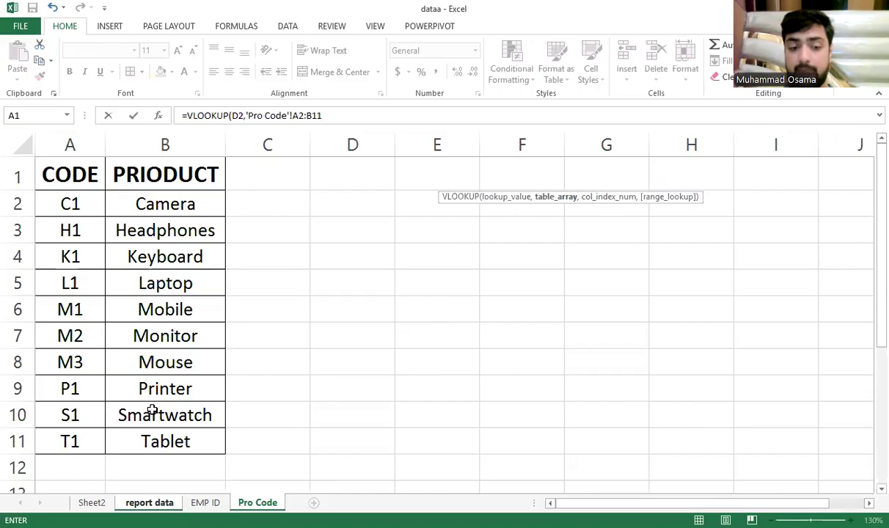
key(F4)
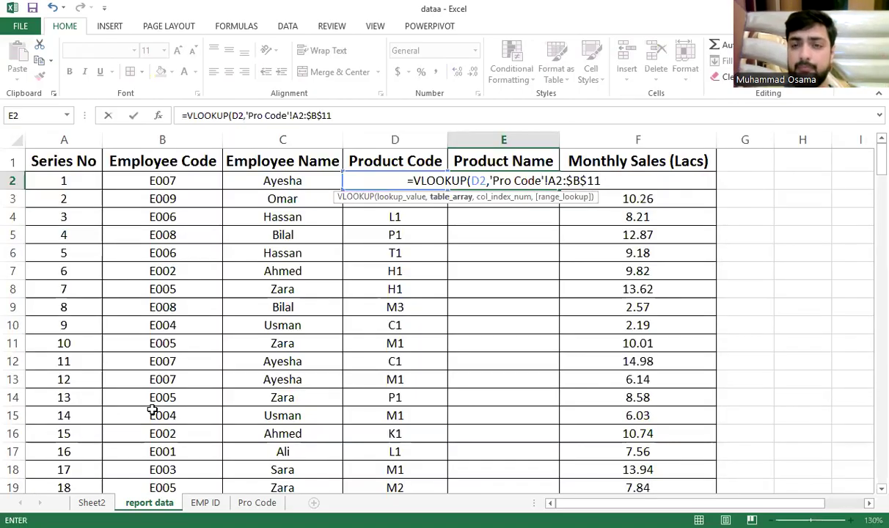
text(,2)
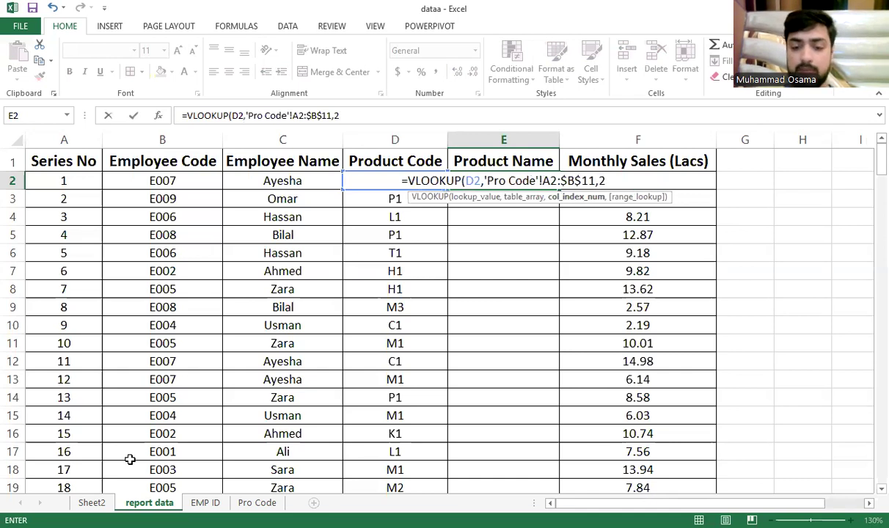
text(,0)
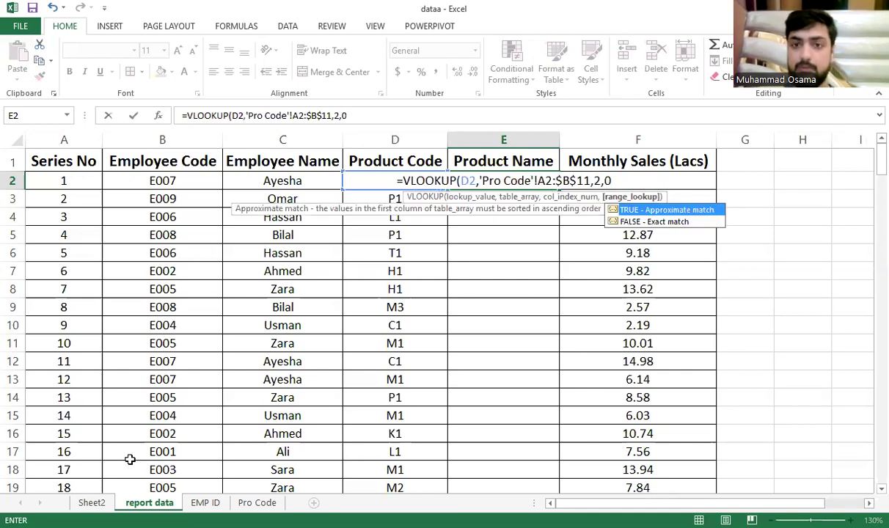
key(Return)
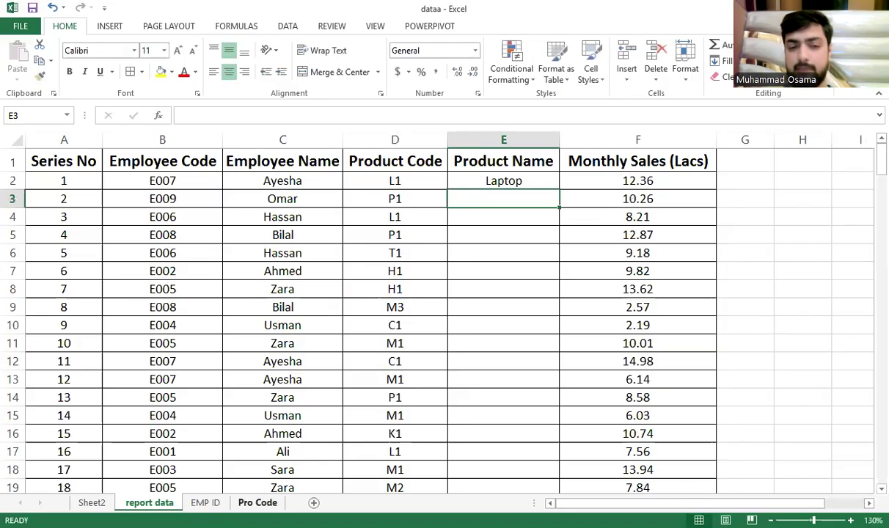
Check the L1 Laptop entry in the Pro Code table, then return to report data
click(257, 502)
click(87, 281)
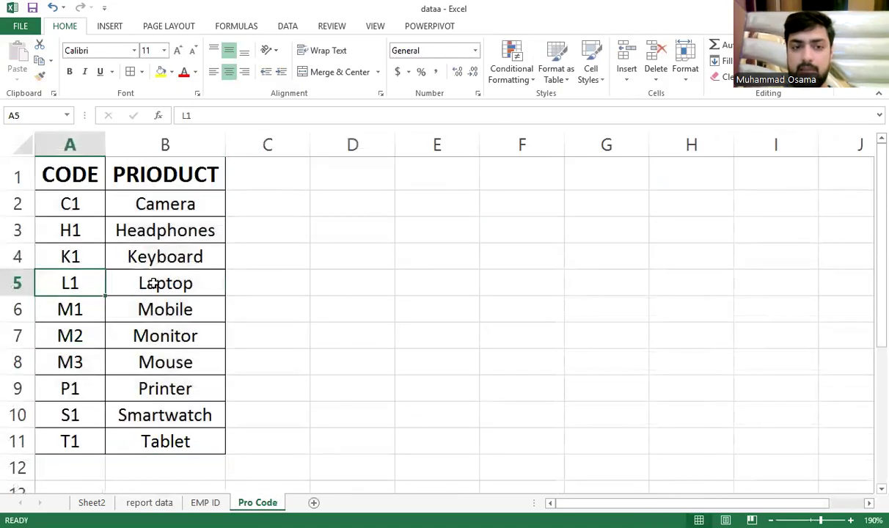
click(153, 284)
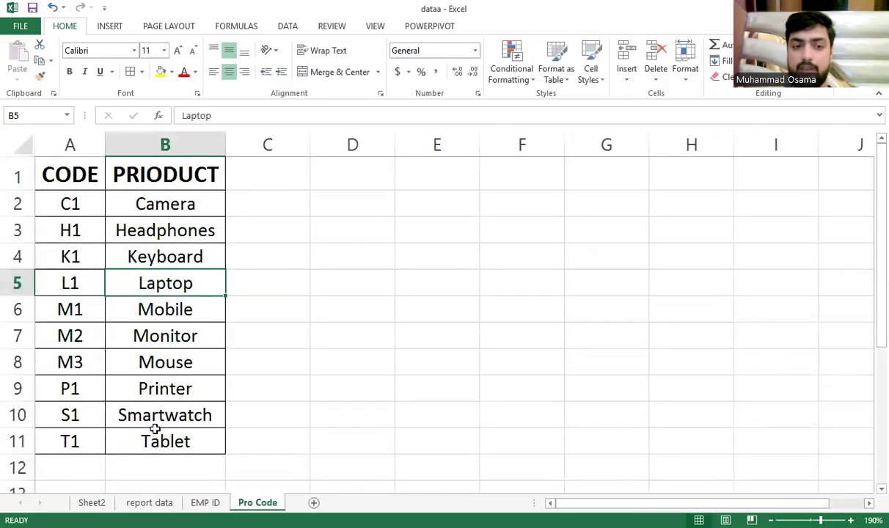
click(206, 503)
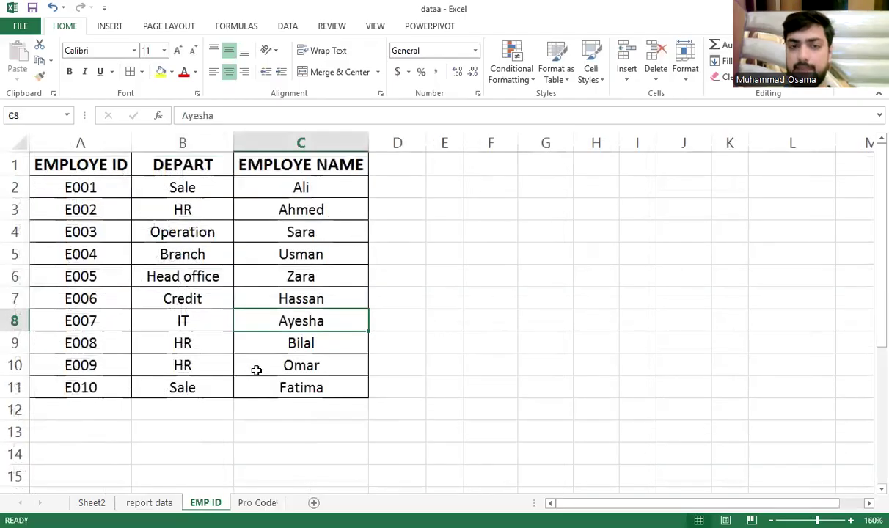
click(150, 502)
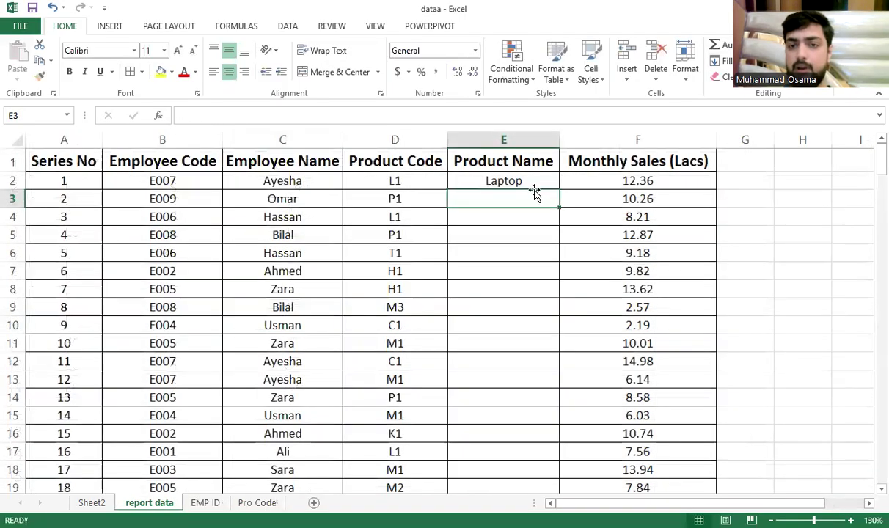
Paste the Product Name lookup formula down E2:E201
click(572, 232)
key(ctrl+Down)
key(Left)
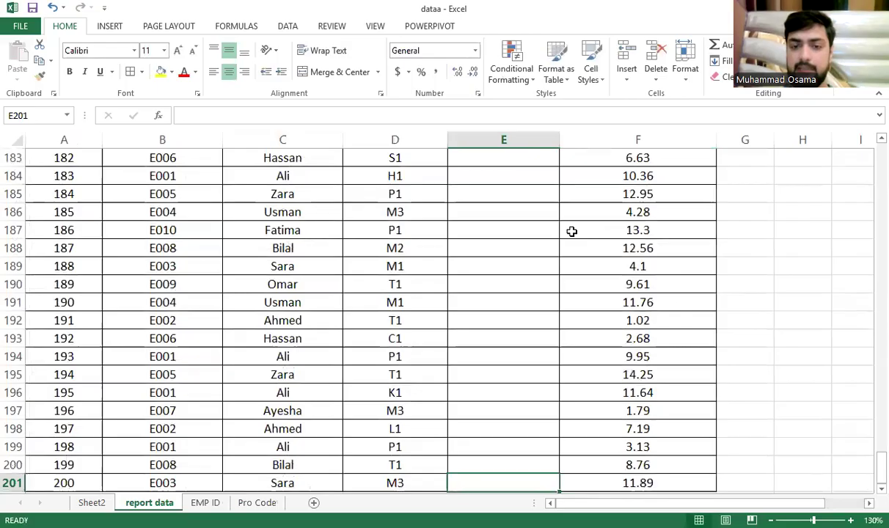
key(ctrl+shift+Up)
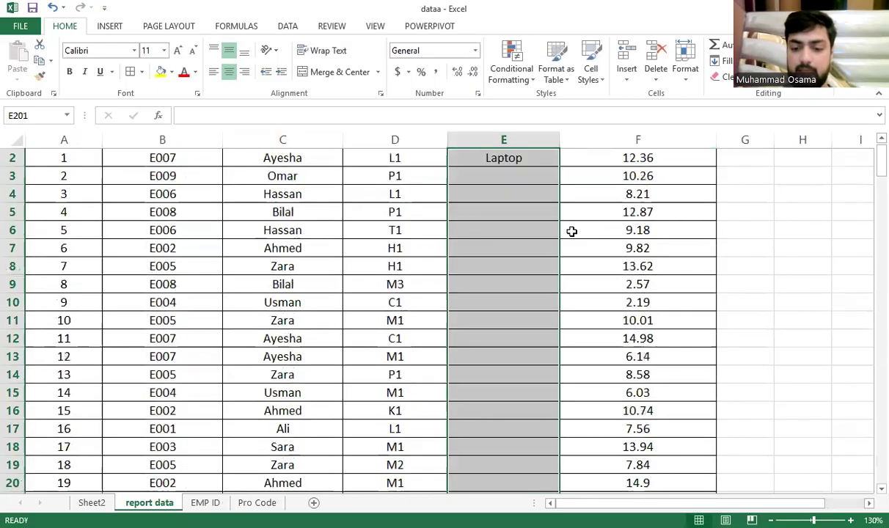
key(ctrl+v)
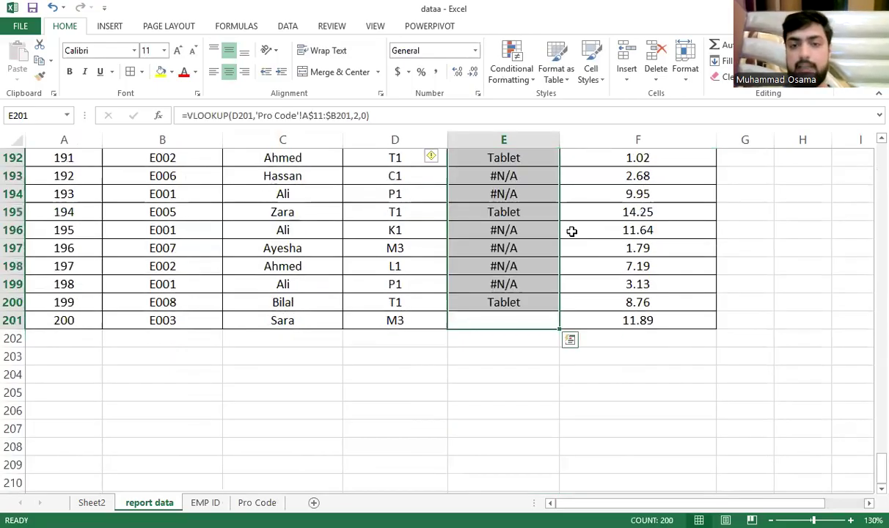
Review the #N/A results, then select E2:E201 and undo the faulty fill
key(Up)
key(shift+Up)
key(ctrl+Up)
key(Down)
key(Down)
key(Down)
key(Down)
key(Down)
key(Down)
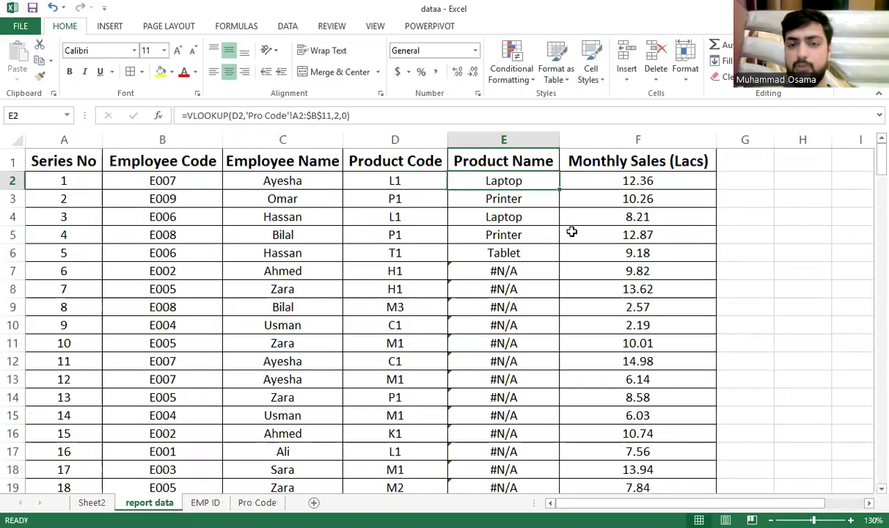
key(Up)
key(Up)
key(Up)
key(Up)
key(Up)
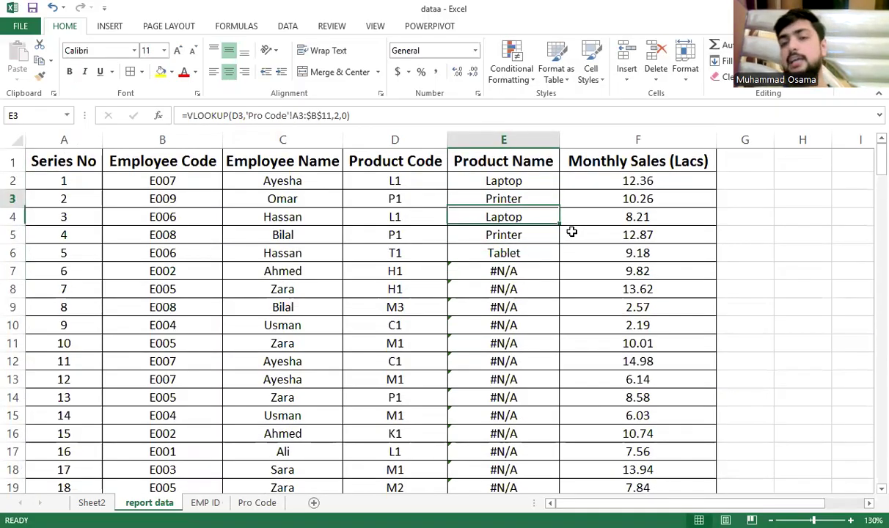
key(ctrl+shift+Down)
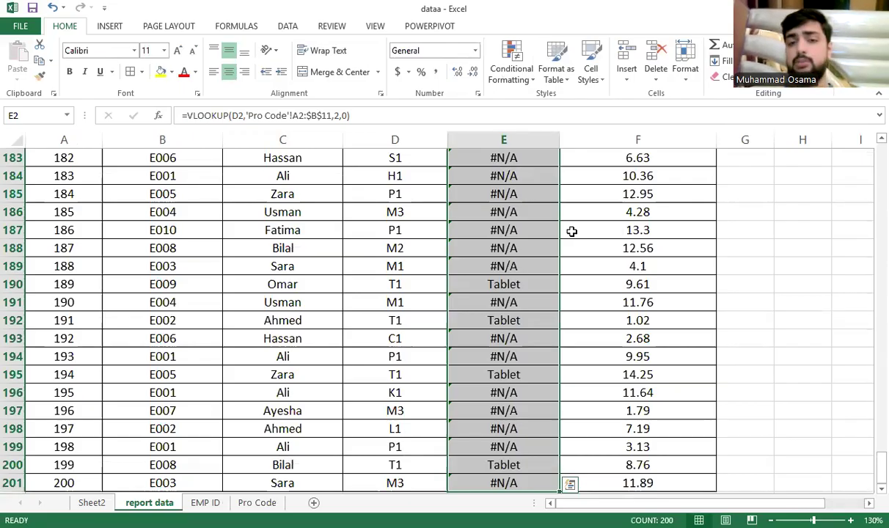
key(ctrl+z)
key(ctrl+z)
key(ctrl+z)
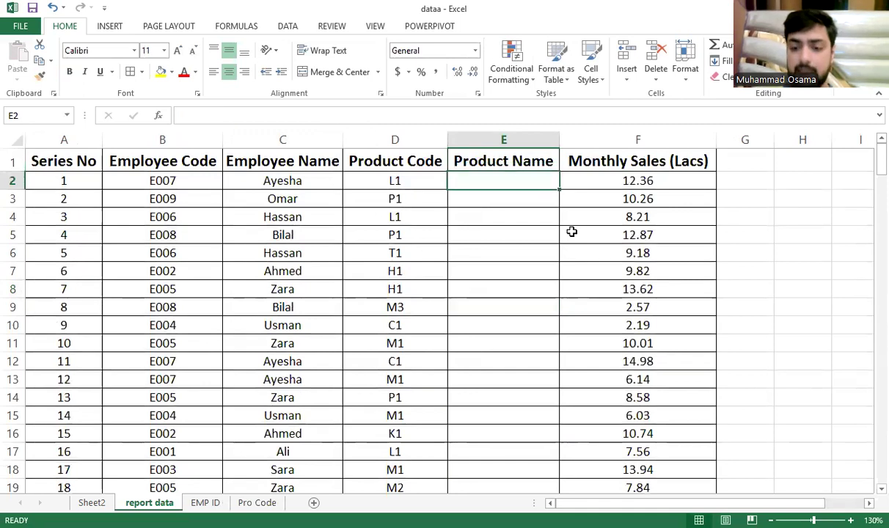
Enter =VLOOKUP(D2,'Pro Code'!$A$2:$B$11,2,0) in E2 with the table range fully locked
text(=)
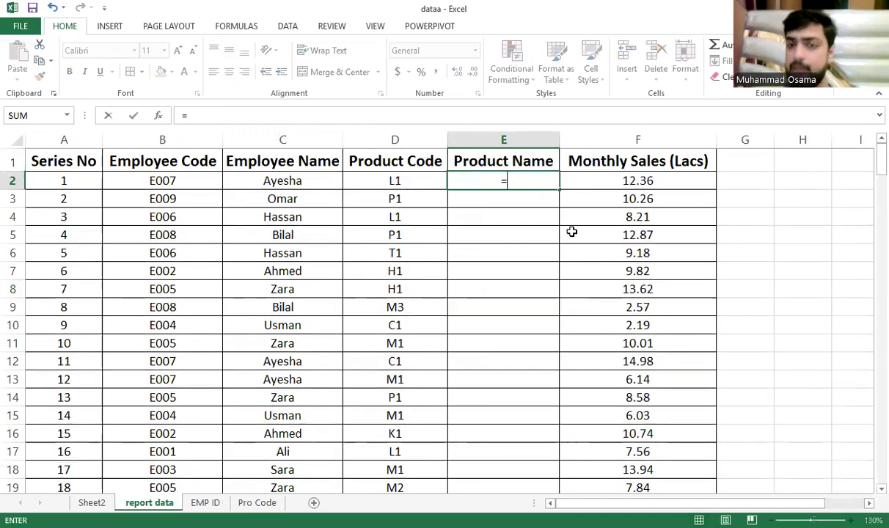
text(VLOOKUP()
key(Left)
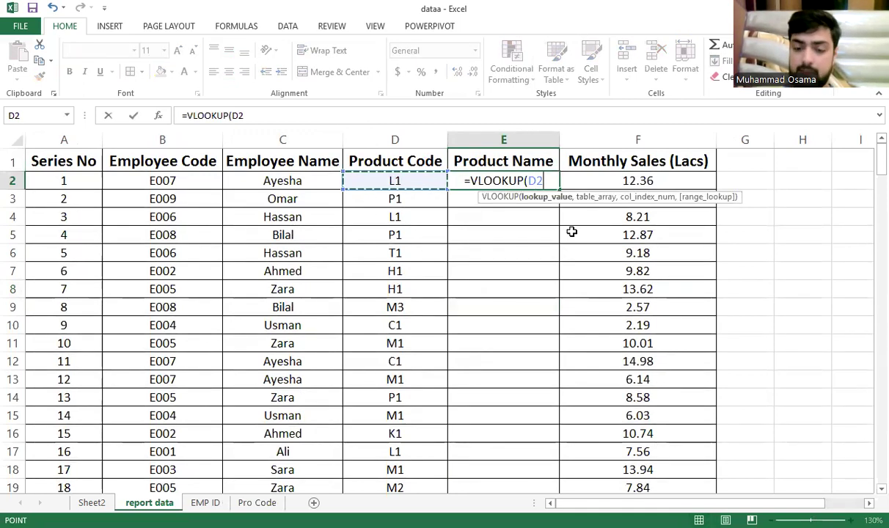
text(,)
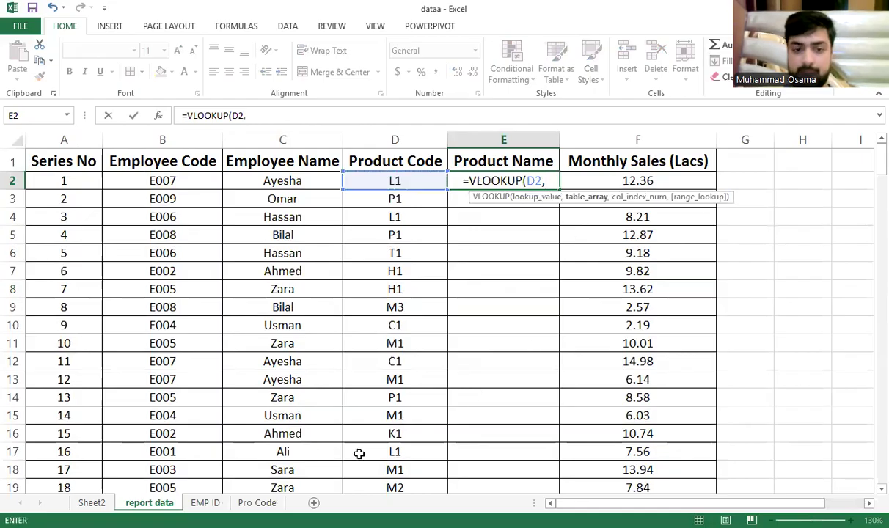
click(205, 503)
key(ctrl+Page_Down)
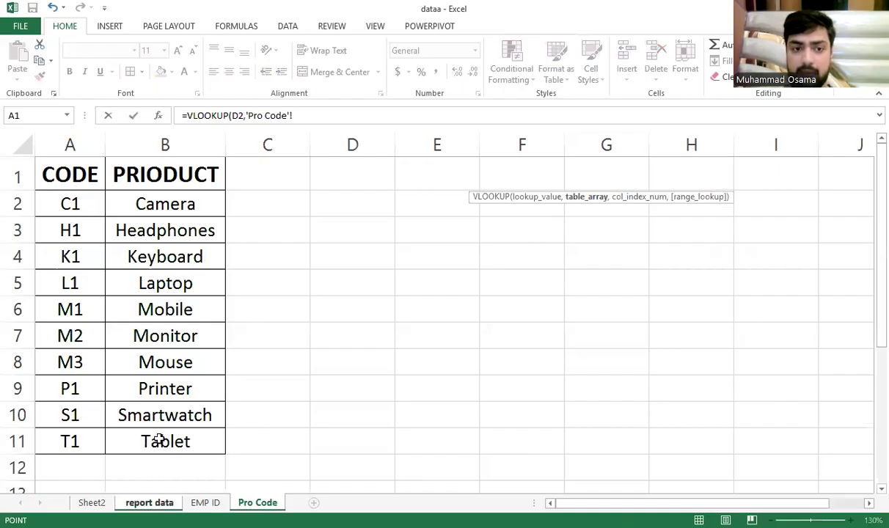
drag(70, 204, 159, 439)
key(F4)
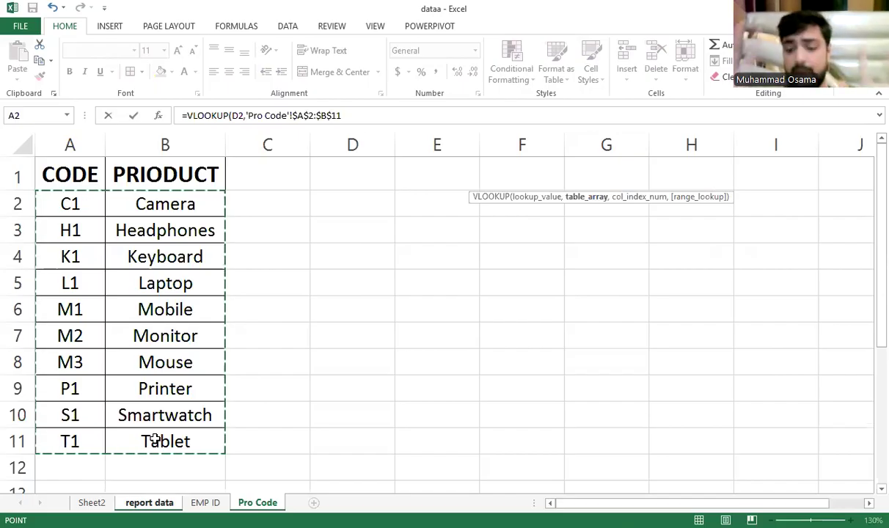
text(,2)
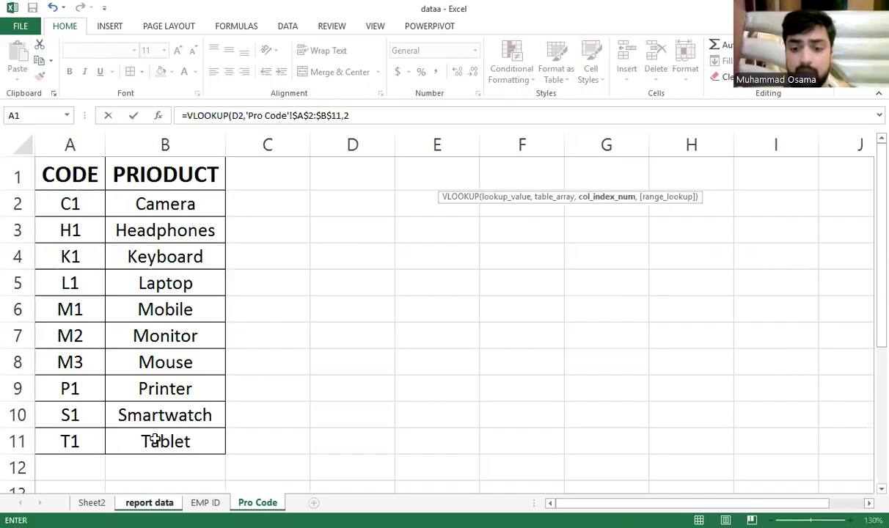
text(,0)
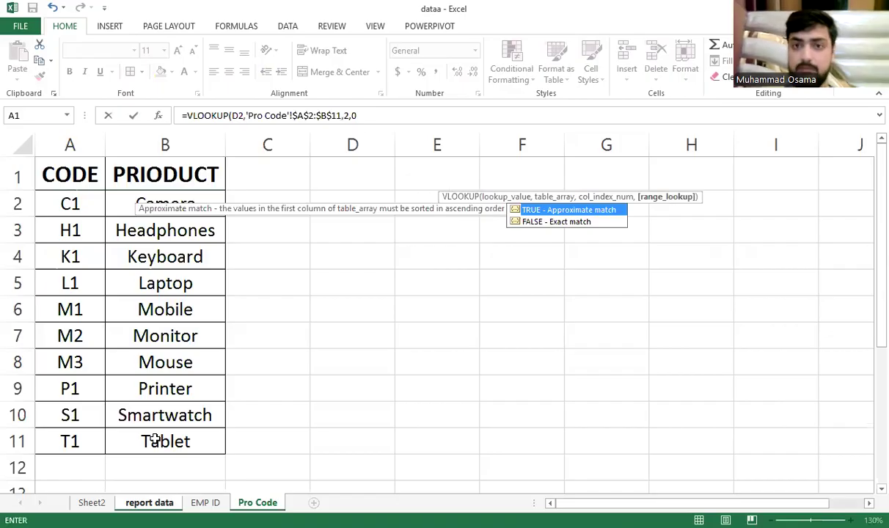
key(Return)
Fill the locked lookup down E2:E201 with Ctrl+D and check the formula in E2
key(Left)
key(ctrl+Down)
key(Right)
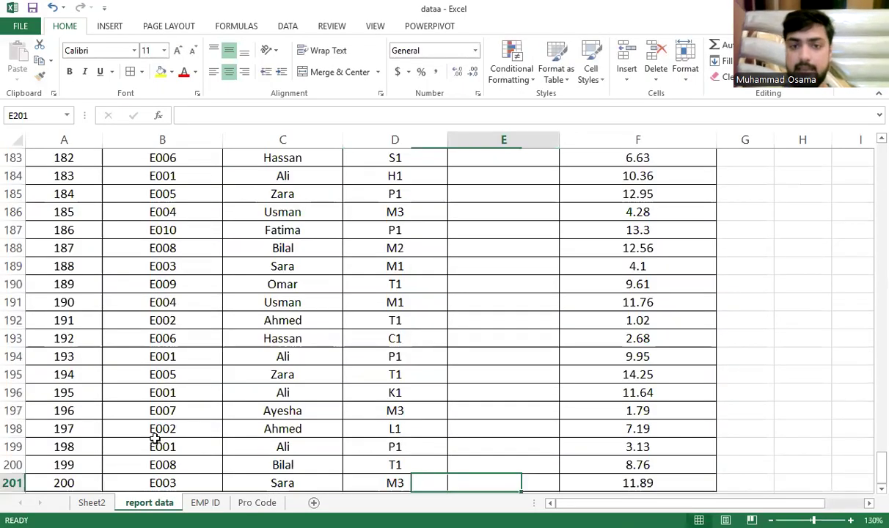
key(ctrl+shift+Up)
key(ctrl+d)
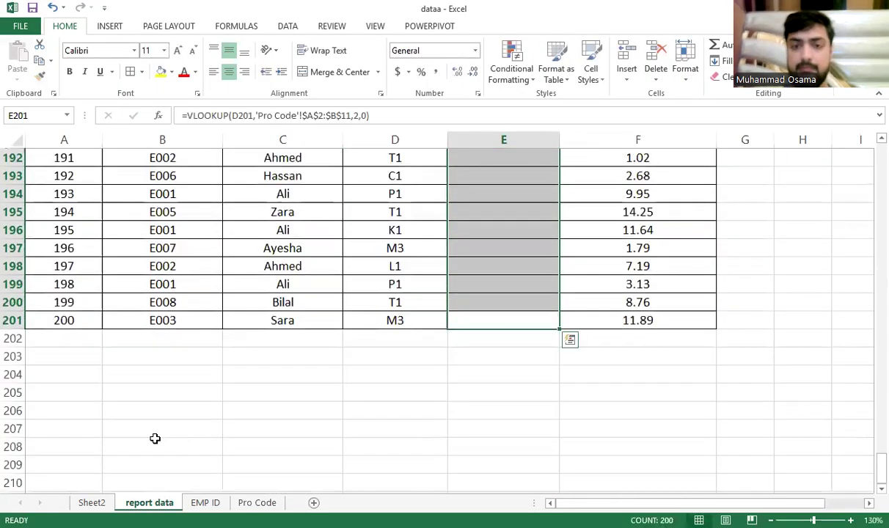
key(ctrl+Up)
key(Down)
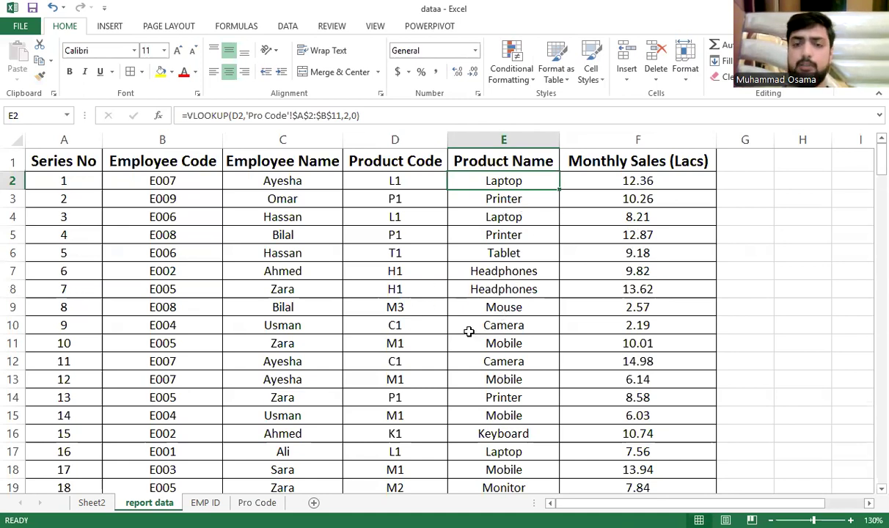
click(409, 325)
double_click(410, 325)
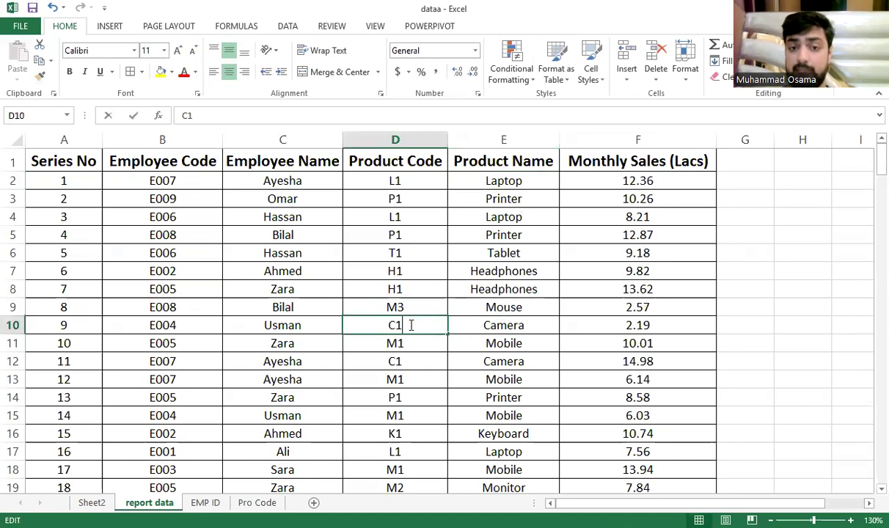
key(Return)
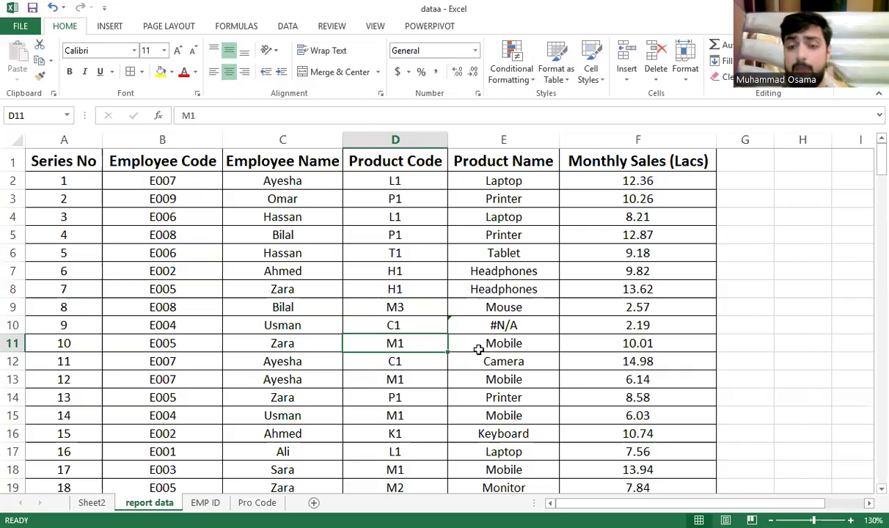
double_click(420, 328)
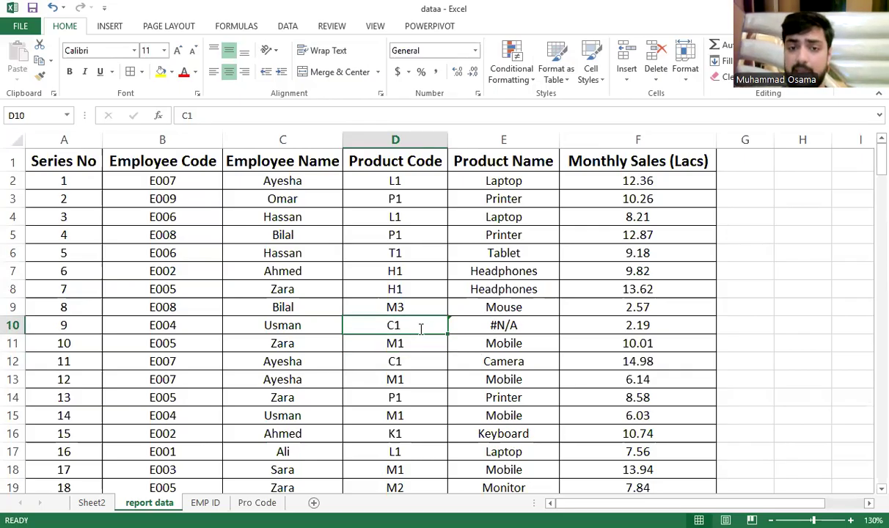
key(BackSpace)
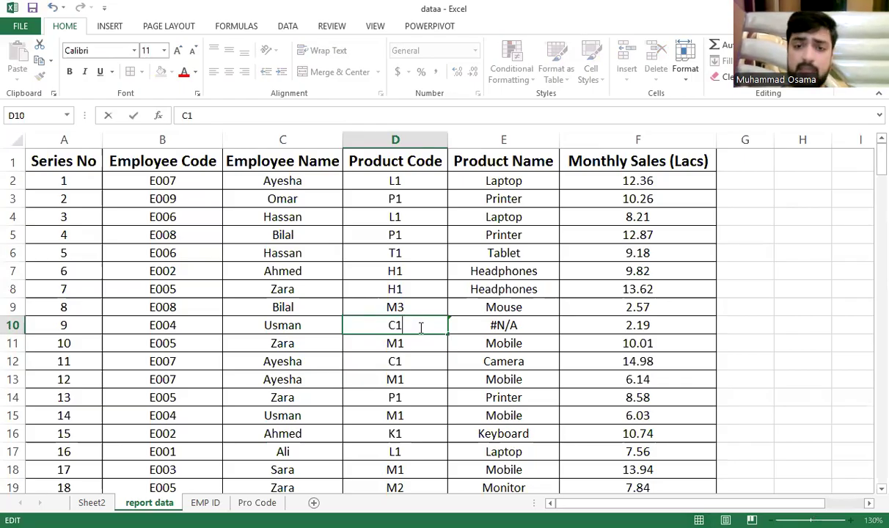
key(Return)
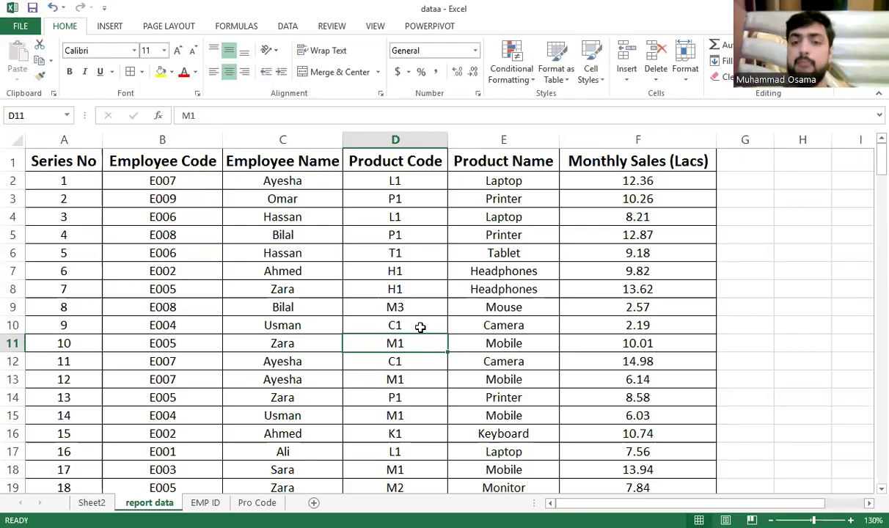
key(Up)
key(Up)
key(Up)
key(Up)
key(Up)
key(Up)
key(Up)
key(Right)
Copy E2:E201 and paste it back in place as Values & Number Formatting
key(Up)
key(Up)
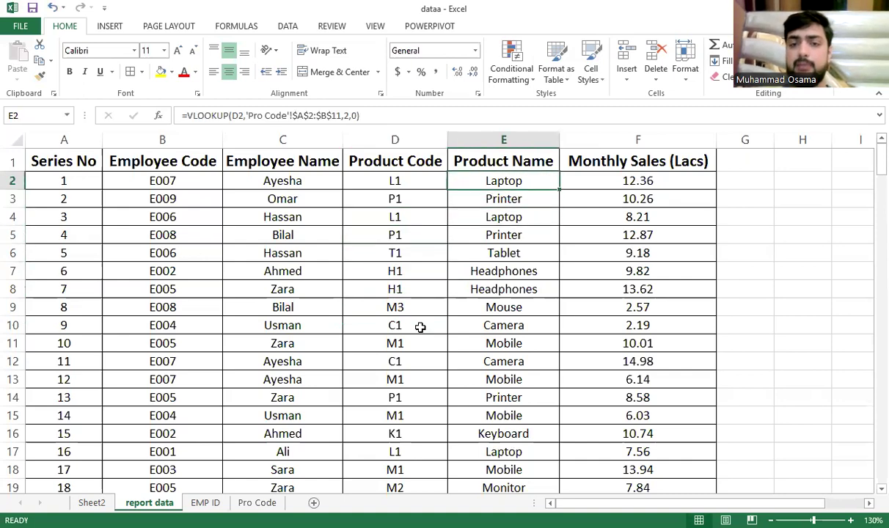
key(ctrl+shift+Down)
key(ctrl+c)
key(ctrl+v)
scroll(420, 328, up, 3)
key(ctrl)
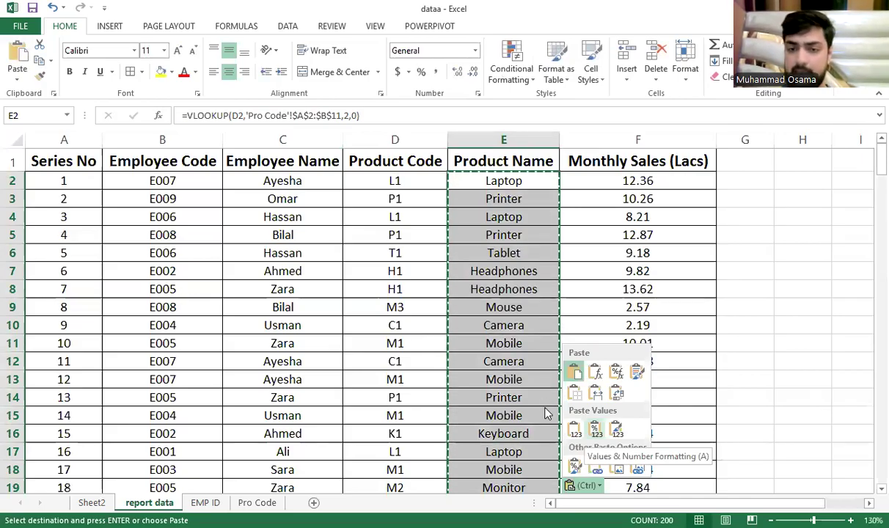
click(591, 424)
Confirm E2 now holds a plain product name instead of a formula
key(Down)
key(Down)
key(Left)
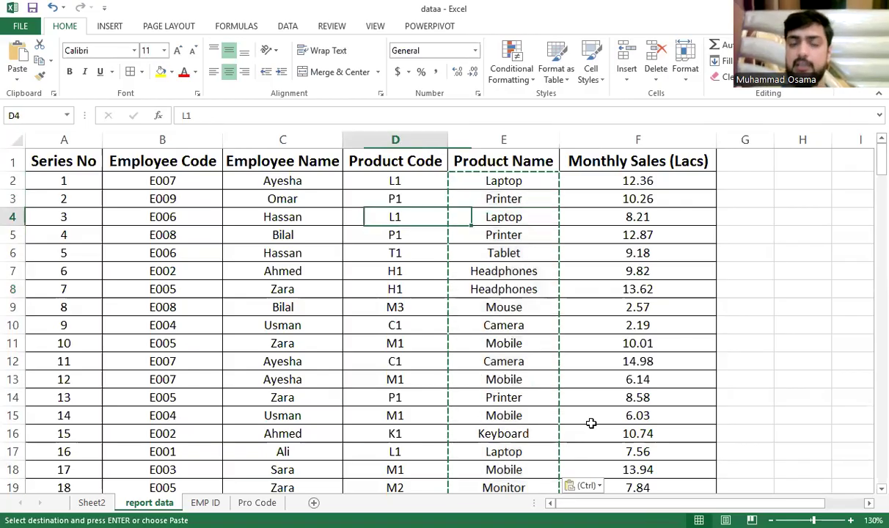
key(Left)
key(Left)
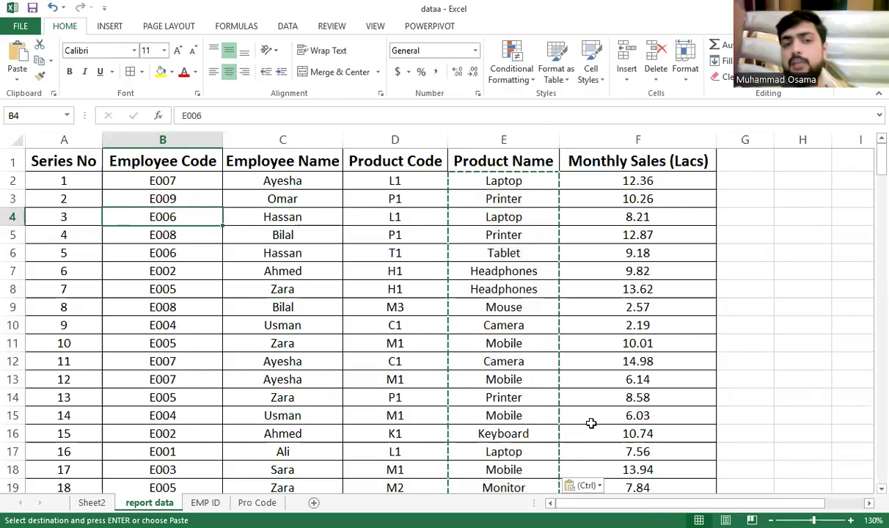
key(Left)
key(Up)
key(Right)
key(Up)
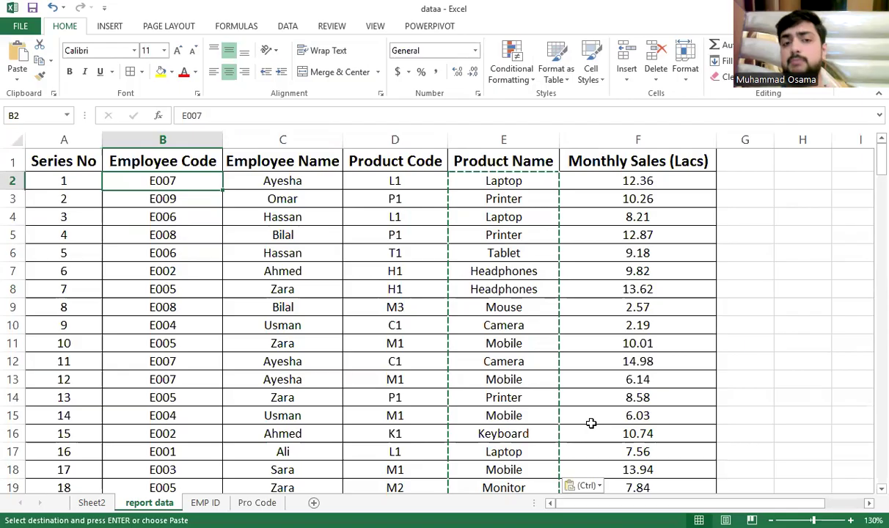
key(Right)
key(Right)
key(Right)
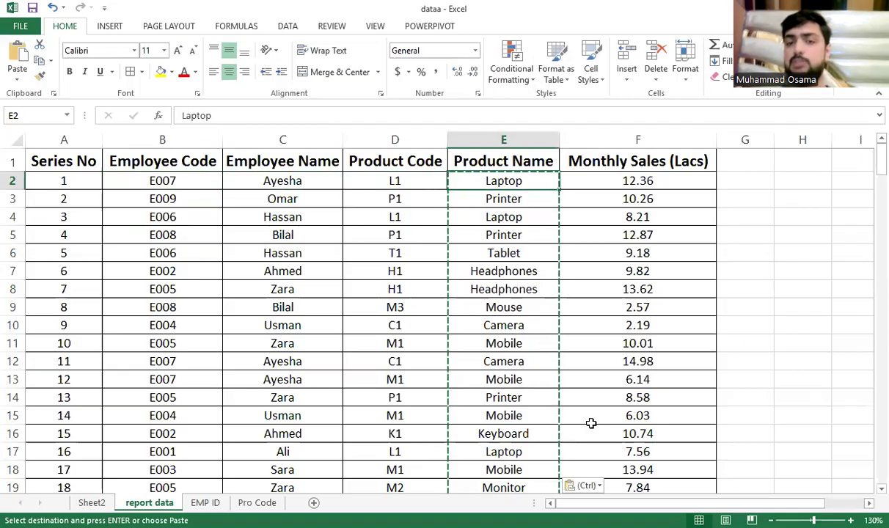